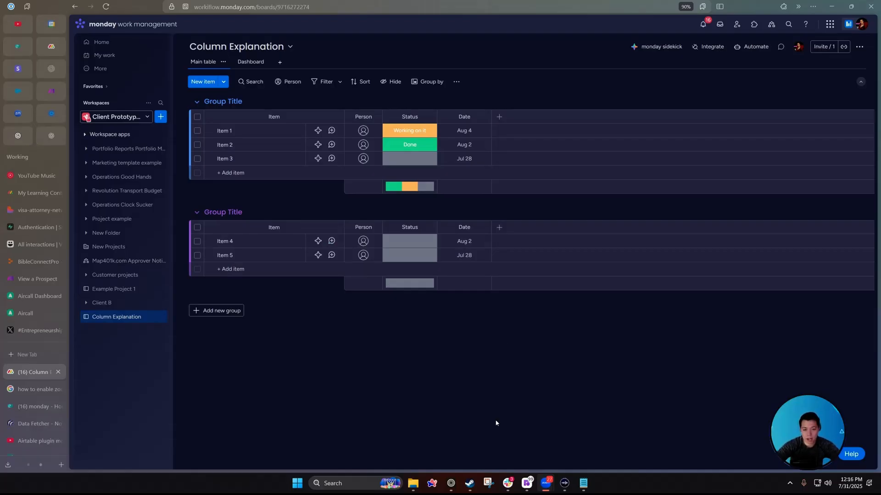
Assign the first suggested person to Items 1, 2 and 3 together, then start a new automation.
left_click(364, 131)
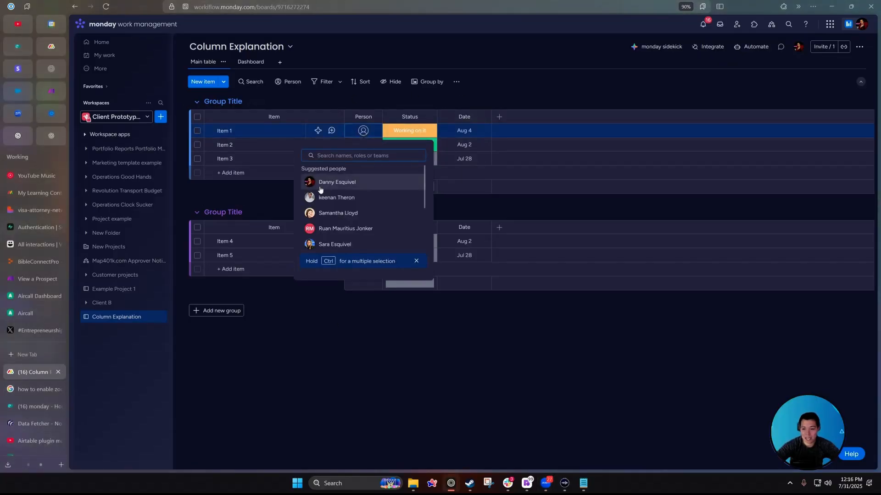
left_click(506, 361)
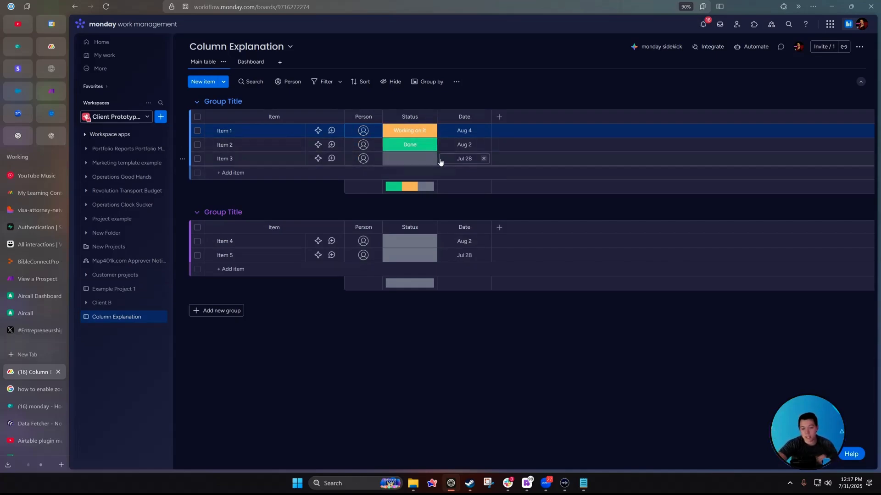
left_click(197, 117)
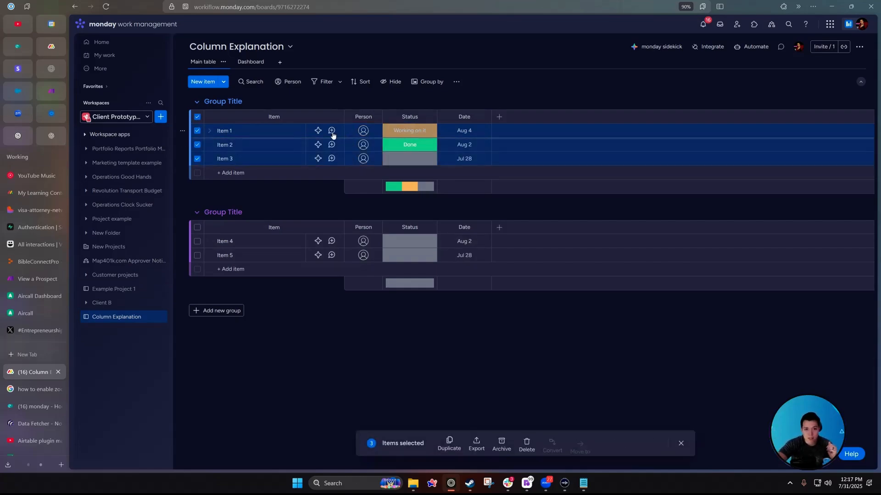
left_click(363, 131)
left_click(338, 183)
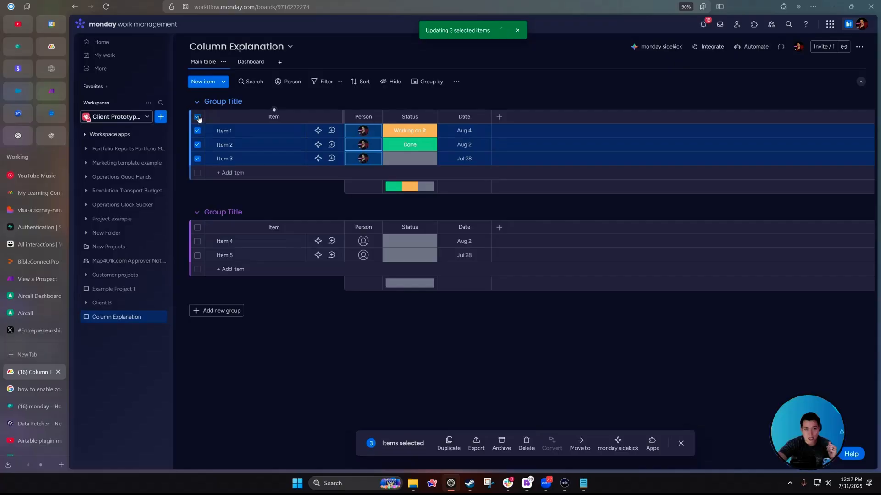
left_click(198, 117)
left_click(751, 46)
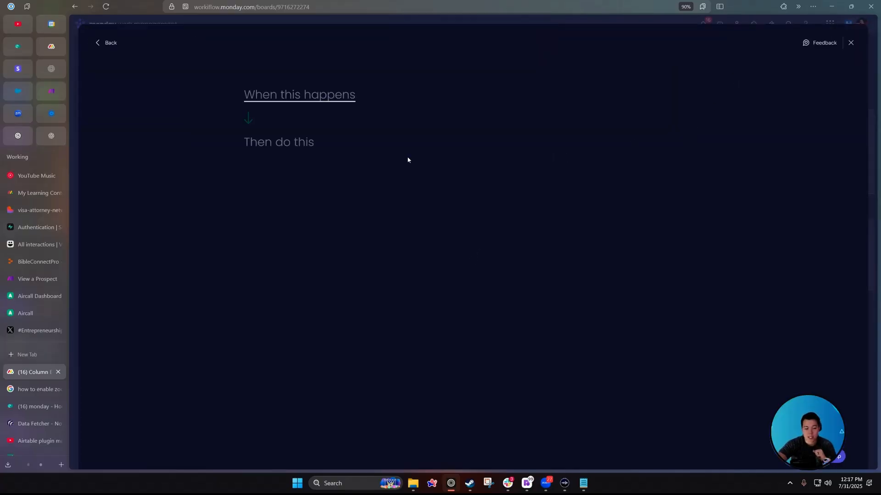
Create the automation 'when Status changes to Done, notify the person in the Person column'.
left_click(305, 94)
left_click(297, 94)
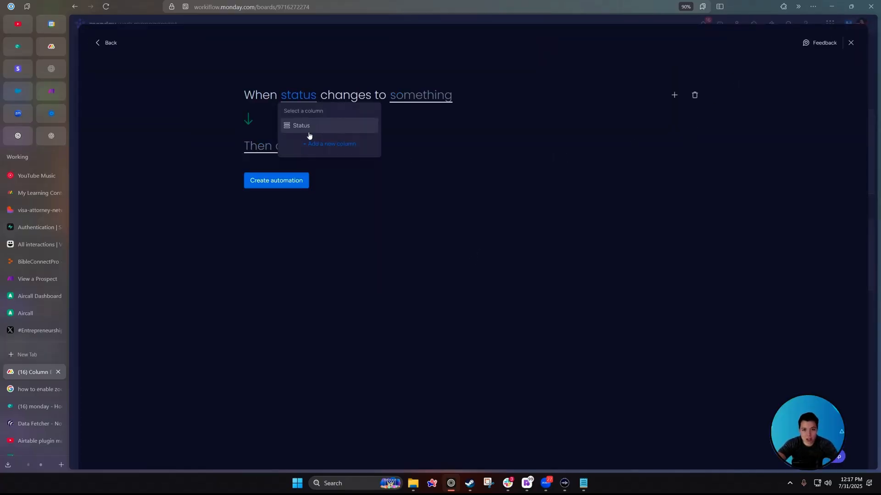
left_click(309, 130)
left_click(305, 207)
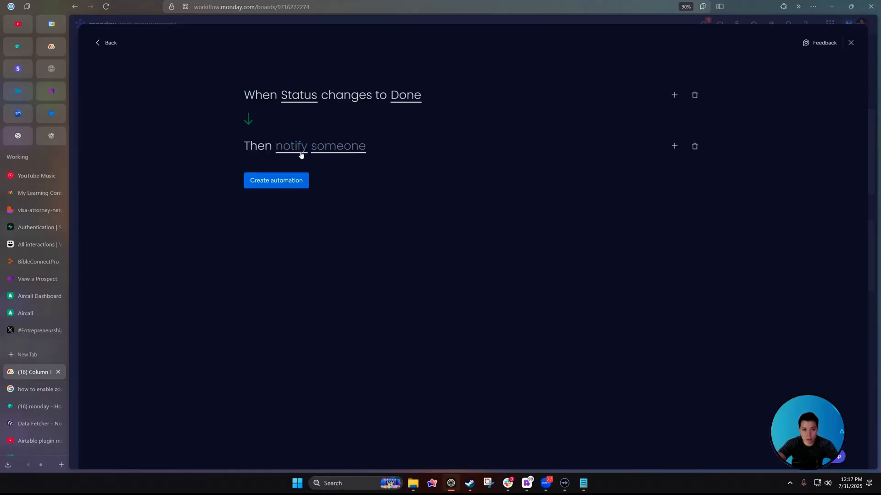
left_click(300, 151)
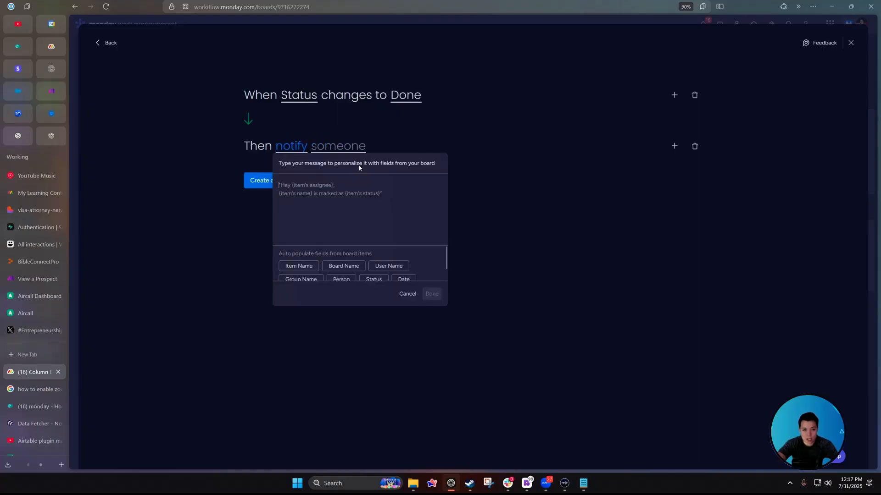
left_click(340, 146)
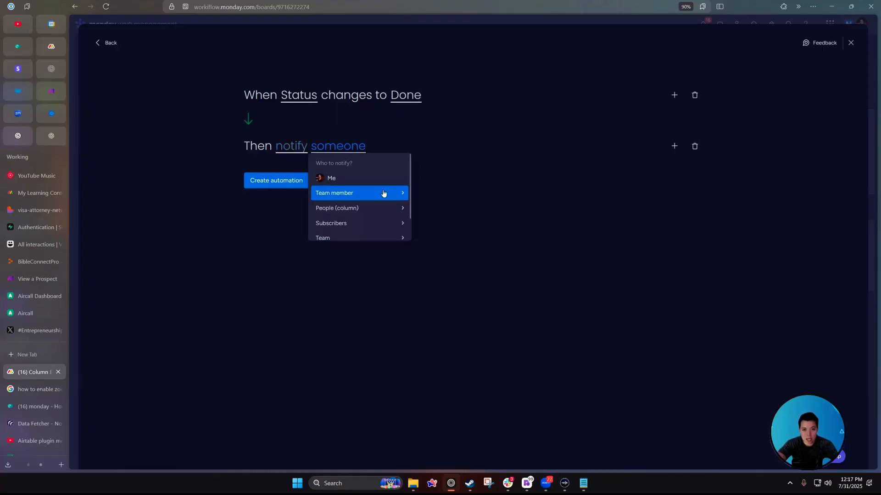
left_click(333, 208)
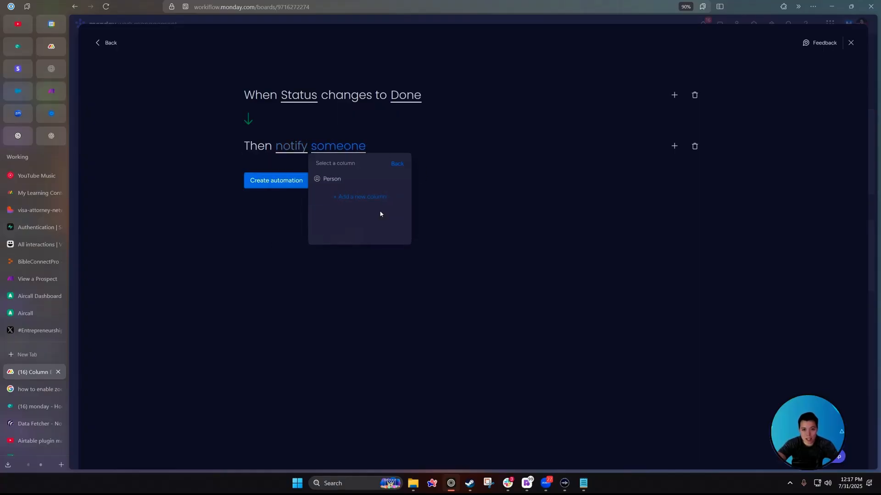
left_click(321, 179)
left_click(374, 117)
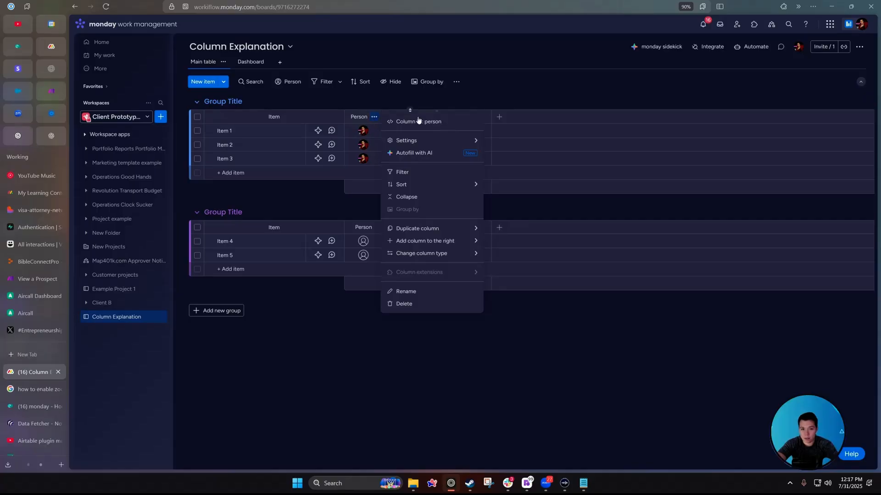
Limit the Person column to a maximum of 2 people per item.
mouse_move(406, 142)
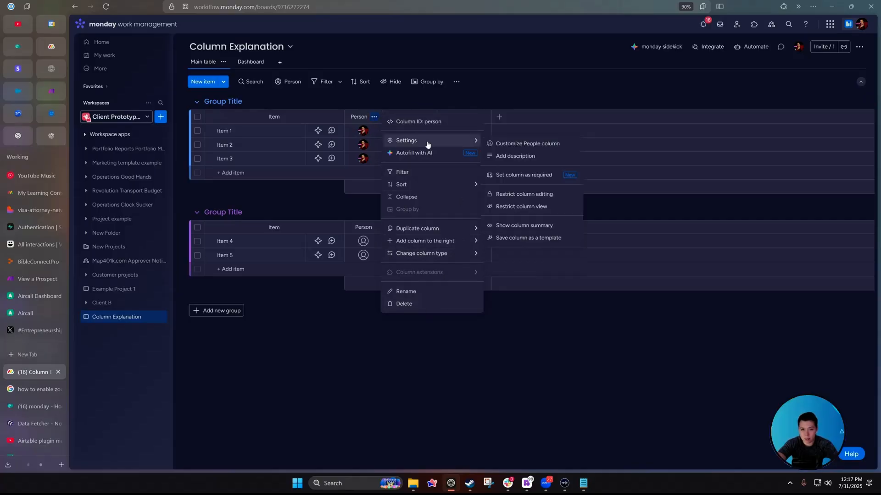
left_click(529, 144)
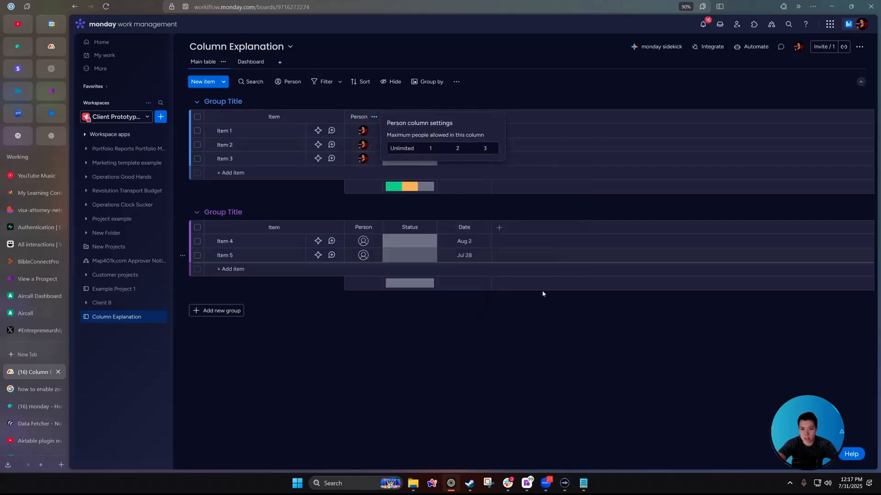
left_click(430, 149)
left_click(487, 150)
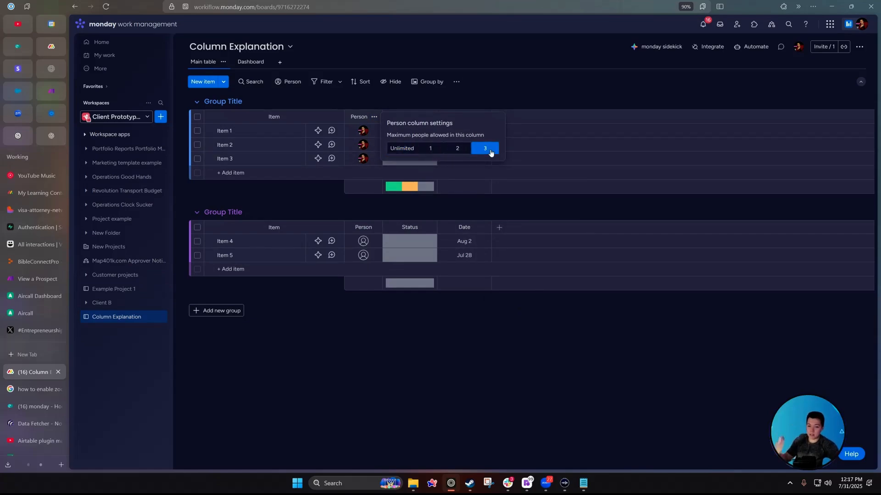
left_click(448, 148)
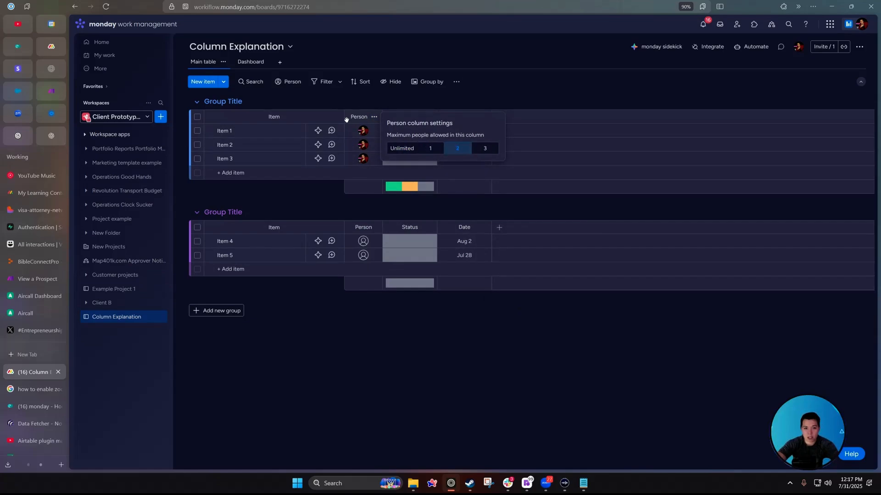
Test the limit by adding people to Item 1, then remove its second assignee.
left_click(356, 134)
left_click(329, 193)
left_click(359, 137)
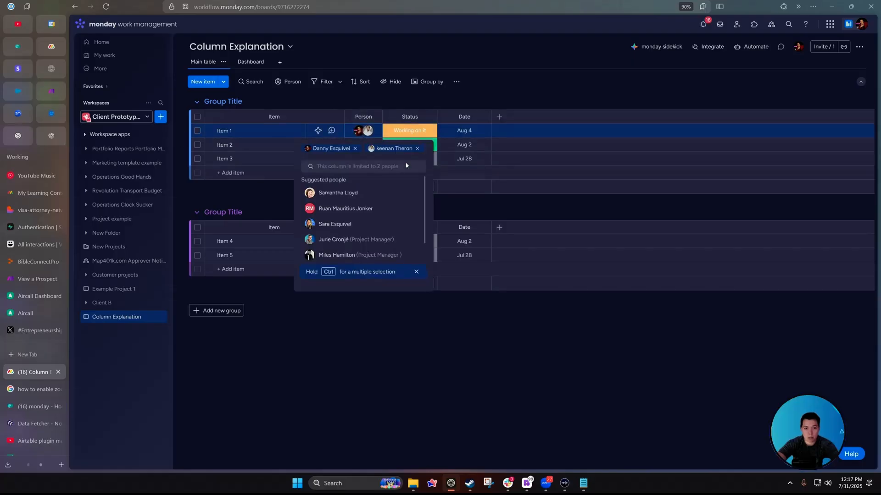
left_click(338, 207)
left_click(377, 134)
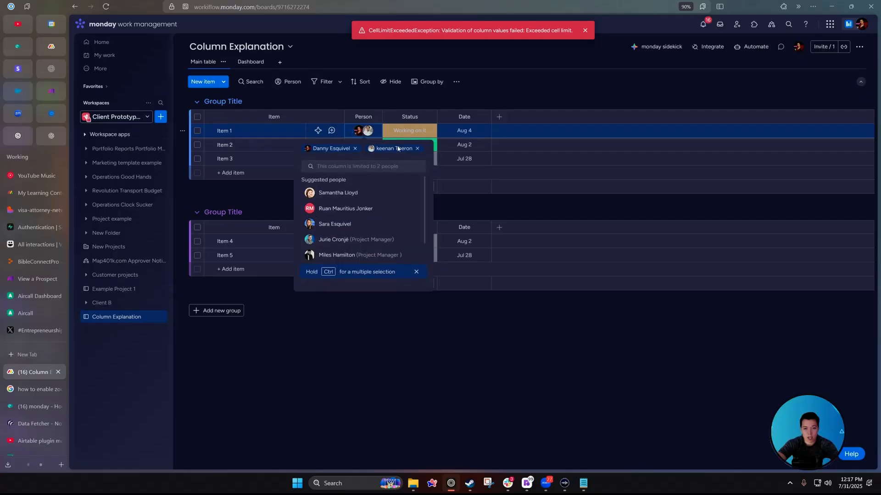
left_click(417, 148)
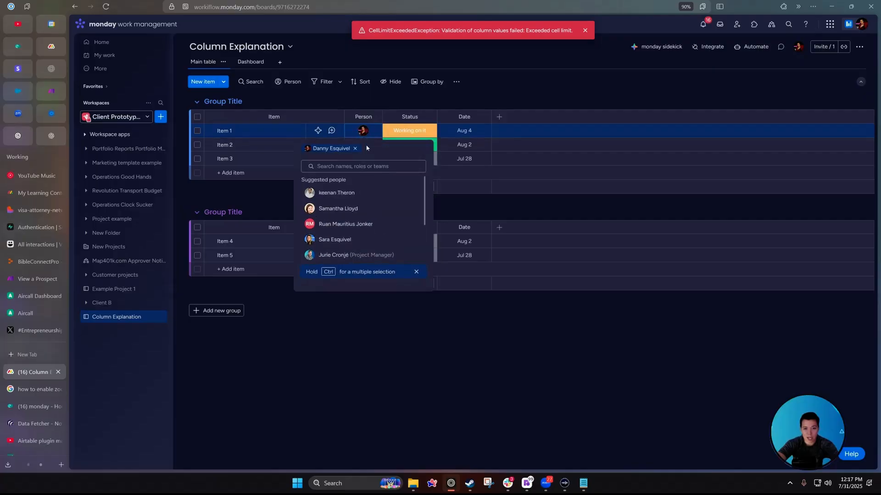
left_click(367, 117)
Remove Item 1's remaining assignee so its Person cell is empty.
left_click(375, 117)
mouse_move(433, 139)
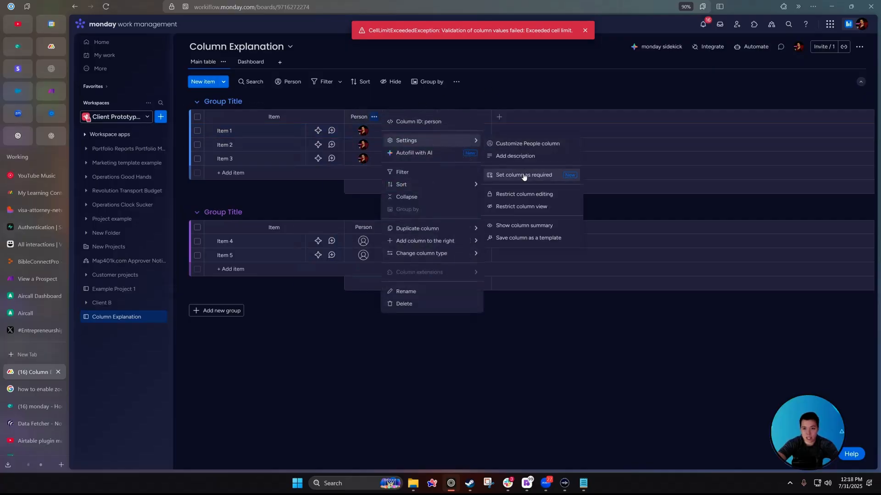
left_click(363, 131)
left_click(355, 148)
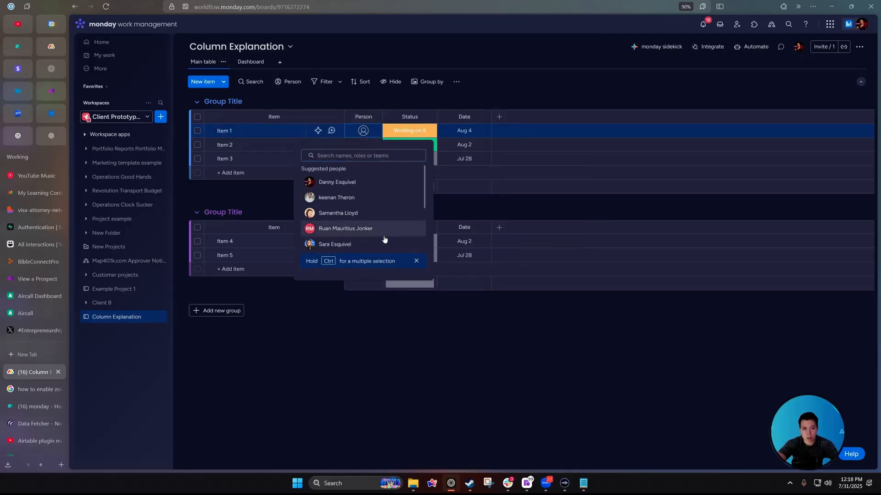
scroll(361, 202, "down", 2)
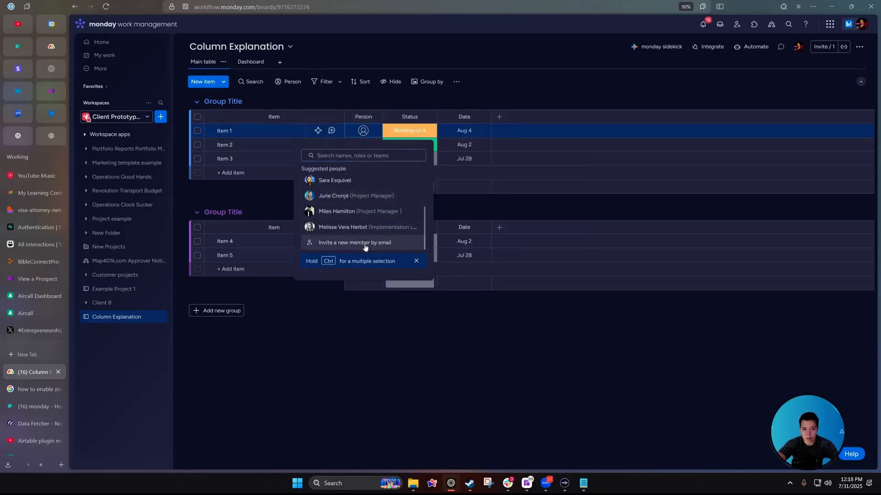
scroll(371, 231, "up", 2)
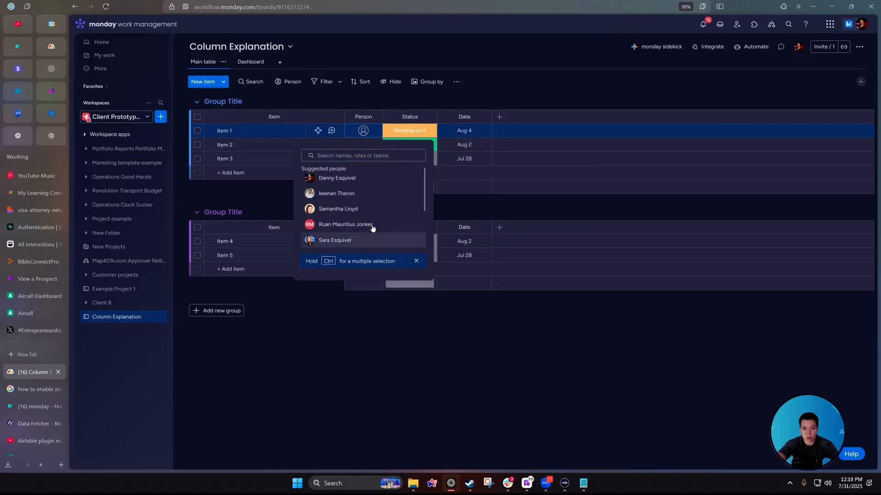
left_click(364, 132)
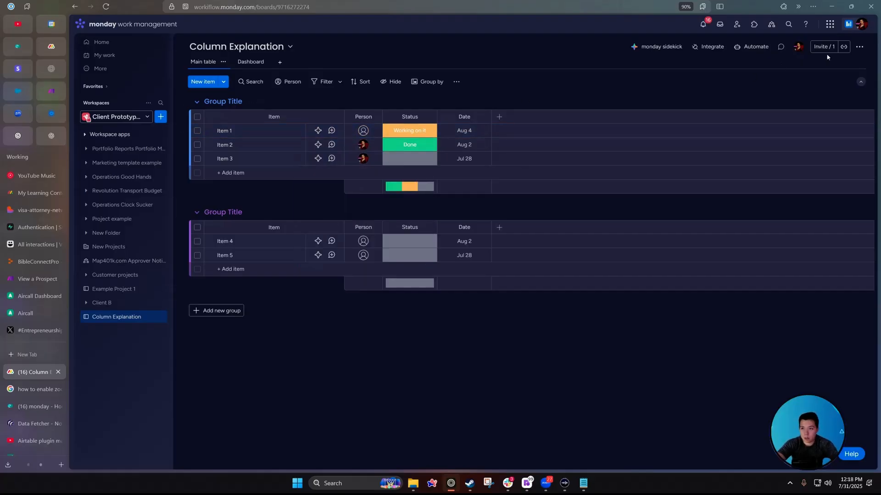
left_click(824, 47)
Invite the Electrical Team to the board by searching 'tea'.
left_click(415, 152)
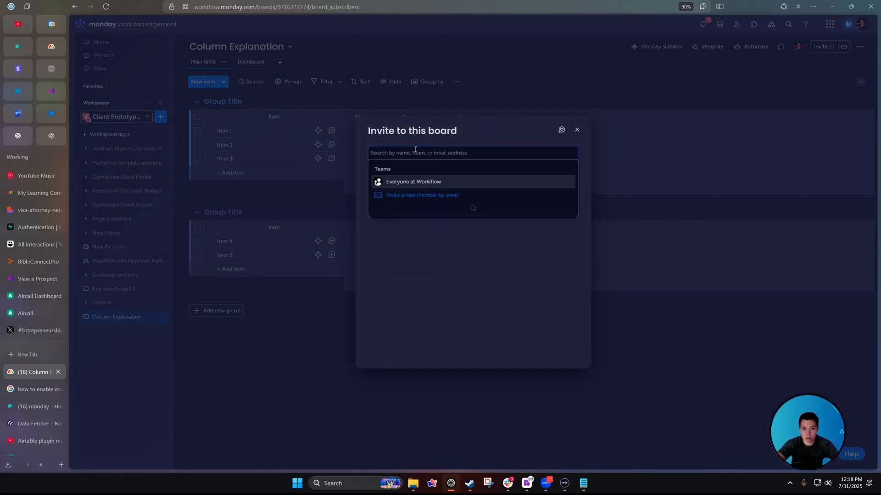
type("tea")
left_click(413, 182)
left_click(346, 132)
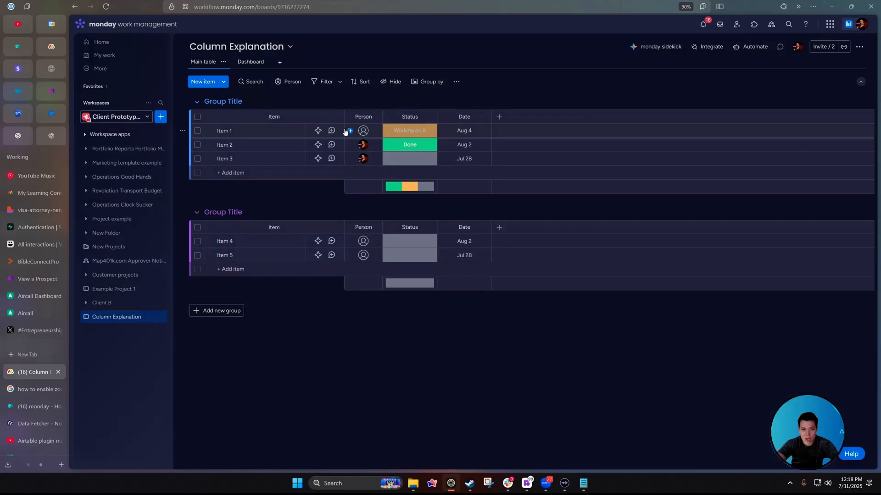
Assign the Electrical Team to Item 1's Person cell.
left_click(362, 131)
left_click(358, 214)
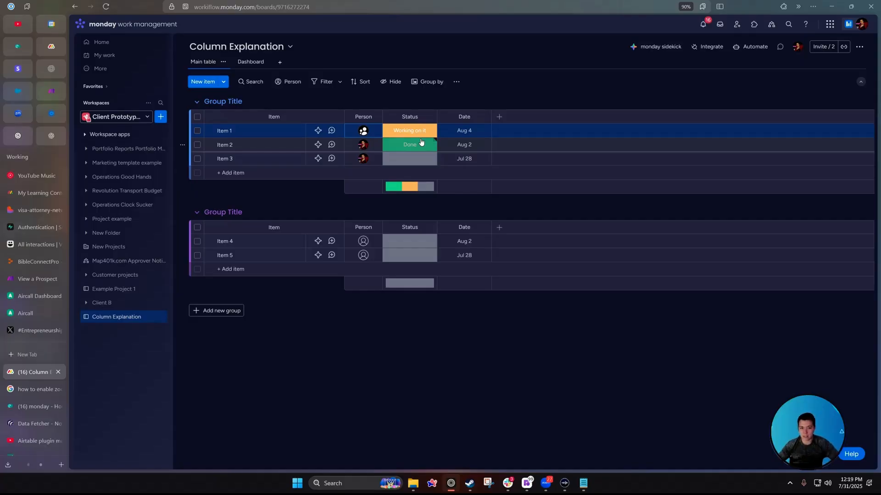
left_click(499, 117)
Add a Status column, renaming Status to 'Stage' and the new column to 'Type of task'.
left_click(377, 157)
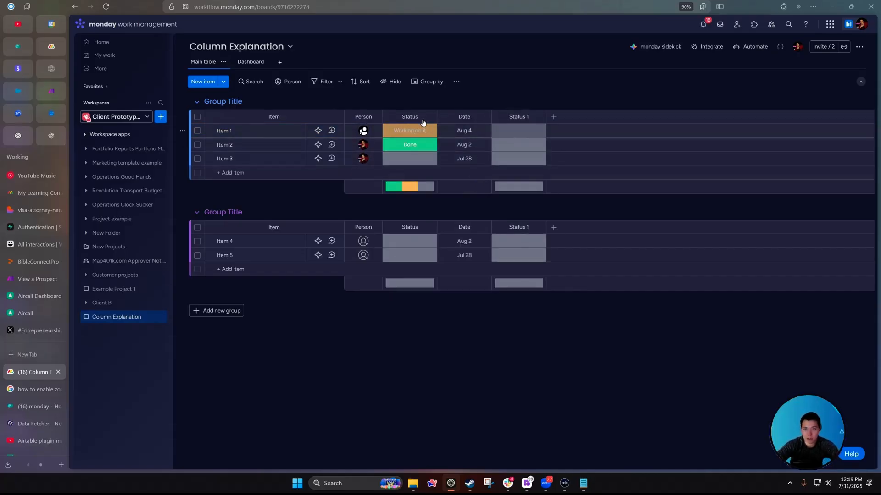
left_click(404, 117)
type("Stage")
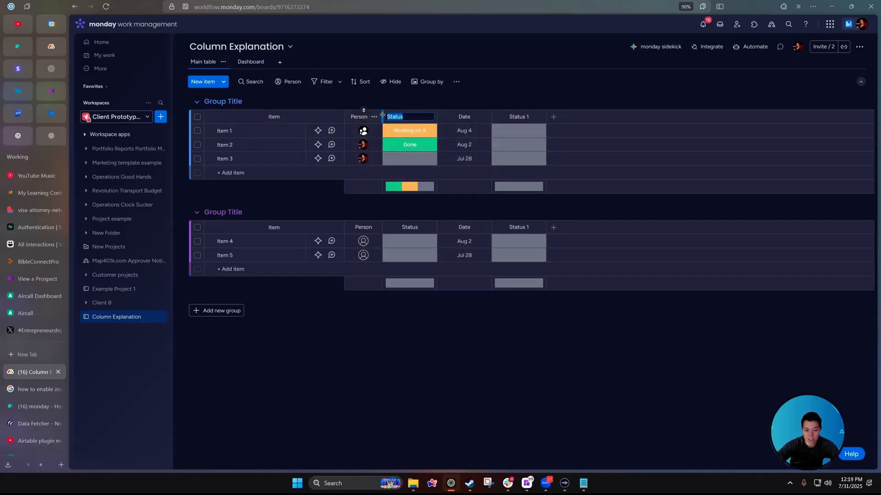
left_click(521, 117)
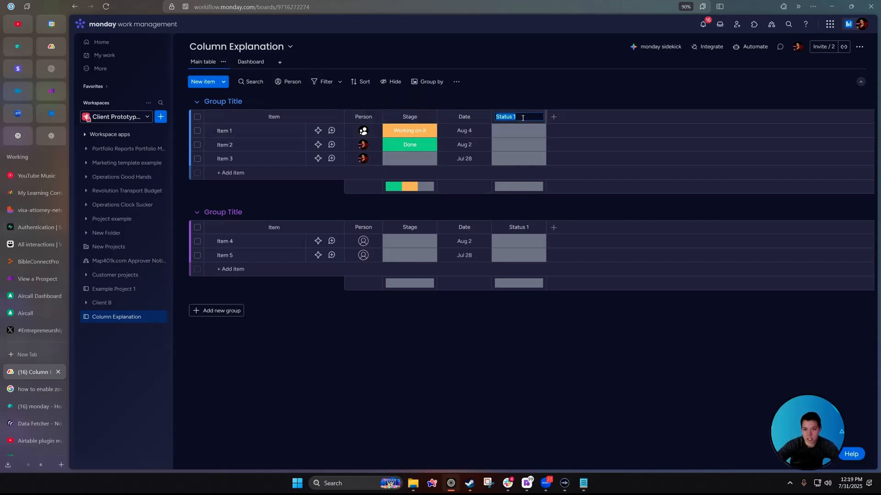
type("Type of task")
key("Return")
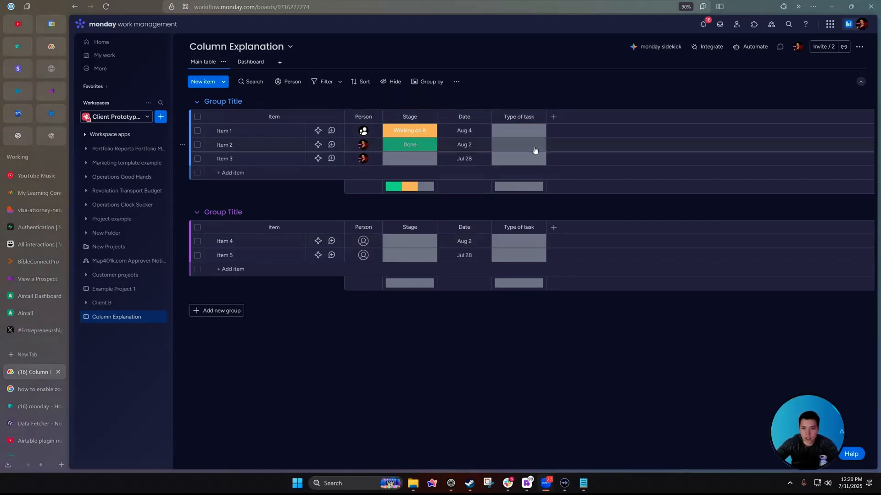
Rename the Type of task labels Done to 'Architecture' and Working on it to 'Electrical'.
left_click(410, 132)
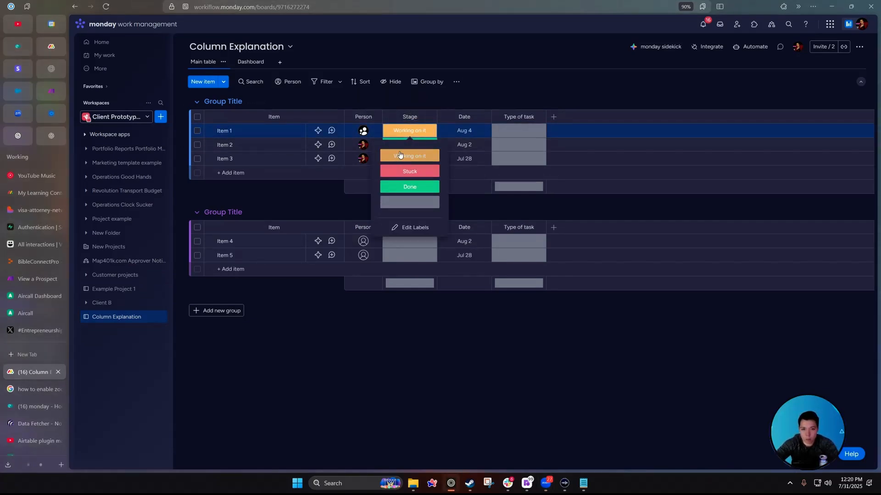
left_click(519, 131)
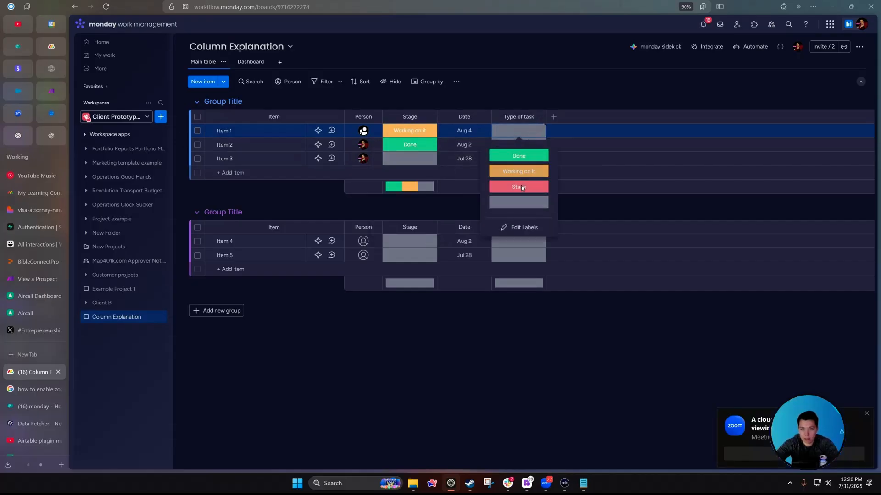
left_click(515, 227)
left_click(523, 154)
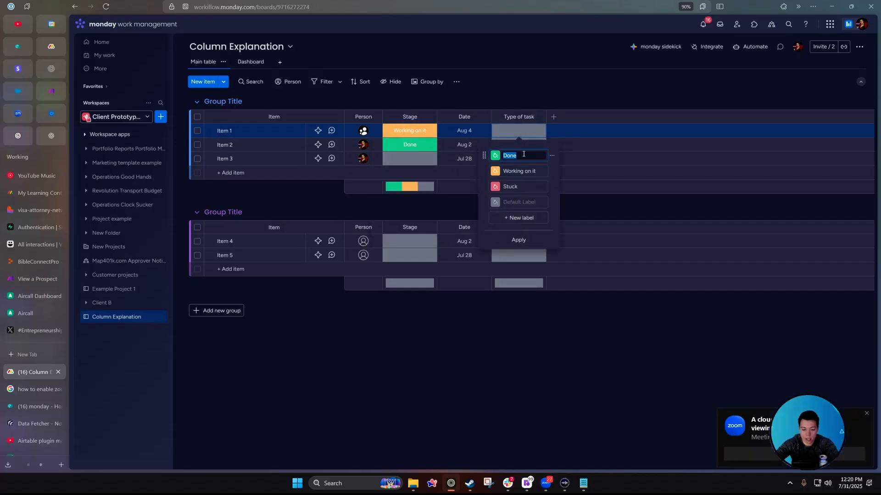
type("Architect")
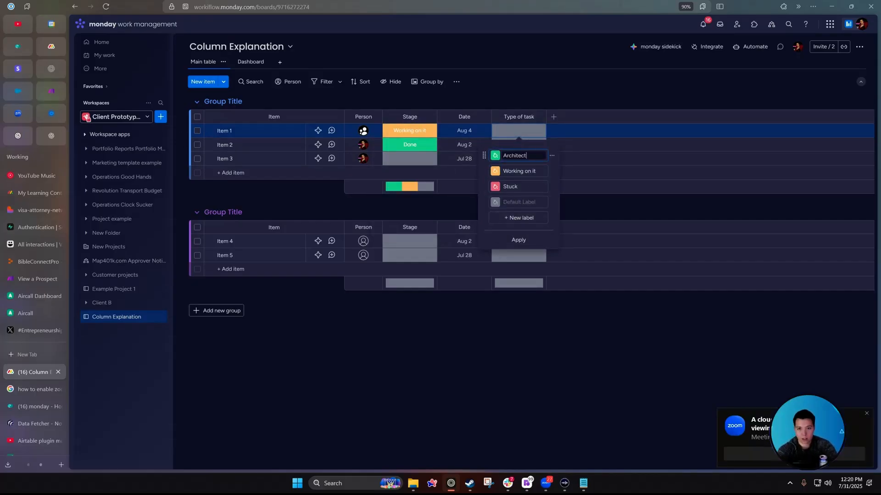
type("ure")
left_click(529, 170)
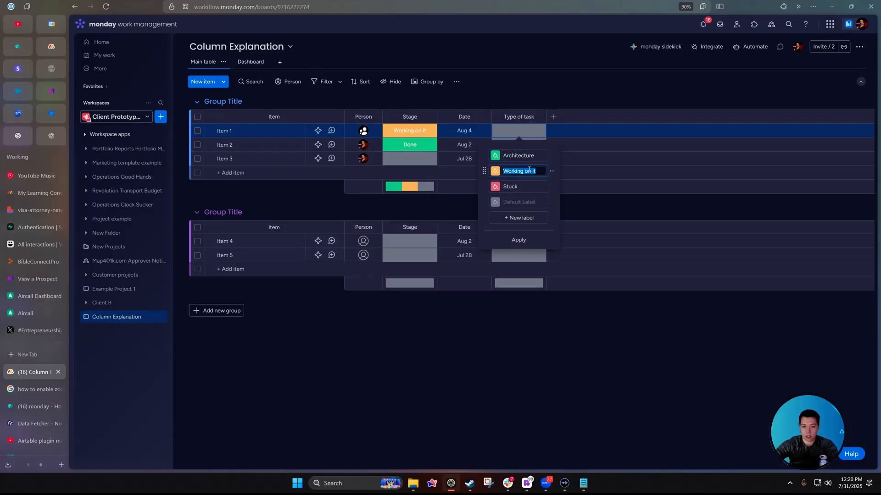
type("Electrical")
left_click(516, 136)
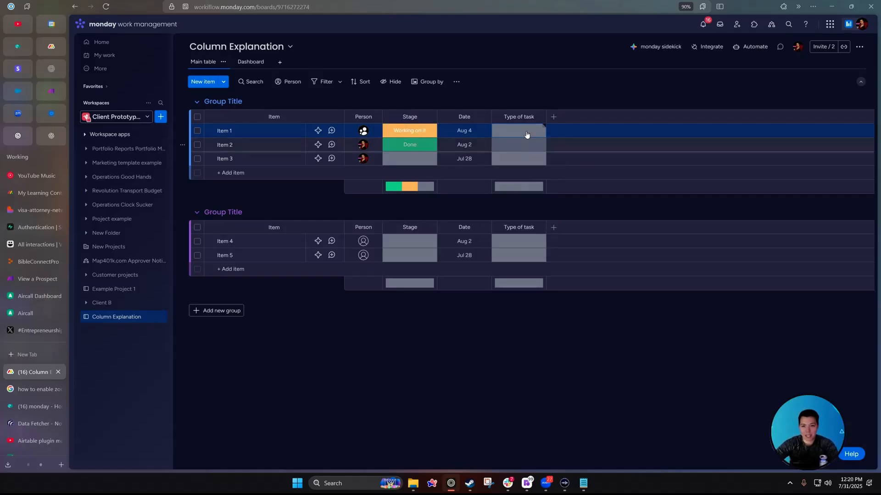
Tag Item 1 Architecture and Item 2 Electrical, and set Item 2's Stage to Done.
left_click(527, 134)
left_click(524, 158)
left_click(527, 147)
left_click(523, 185)
left_click(410, 146)
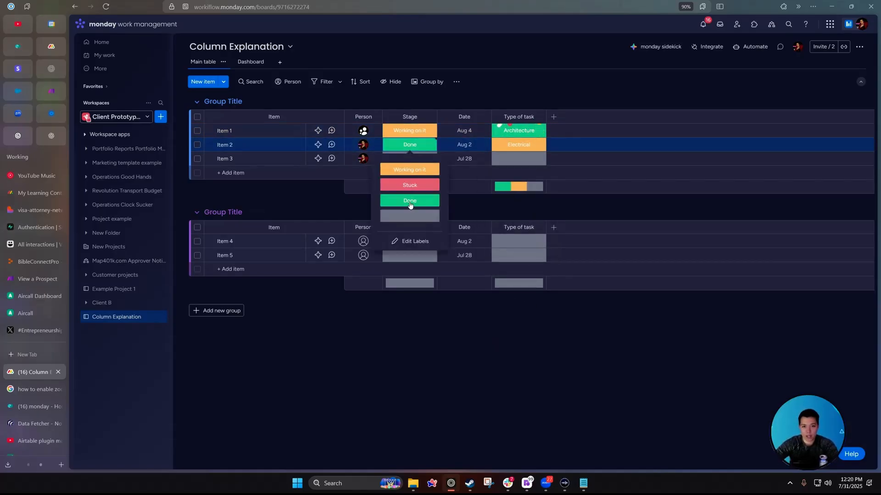
left_click(410, 202)
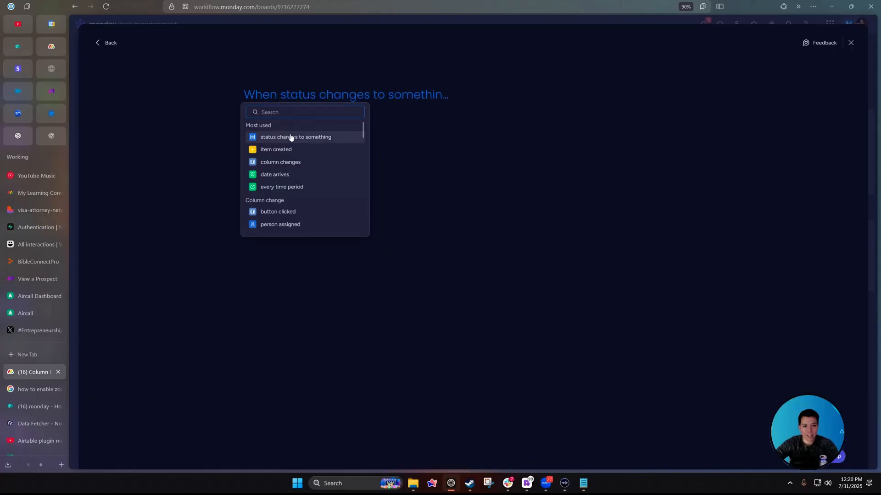
Set the trigger to Stage changing to Done, only if Type of task is Architecture.
left_click(289, 135)
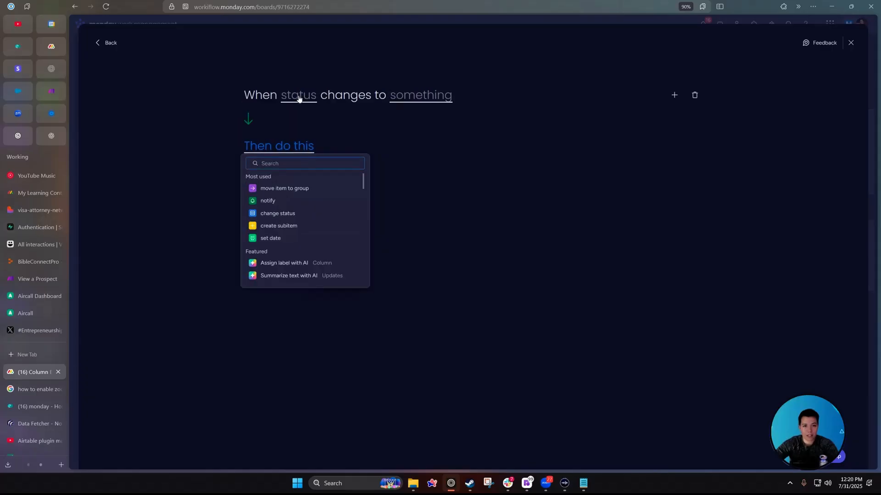
left_click(421, 96)
left_click(419, 174)
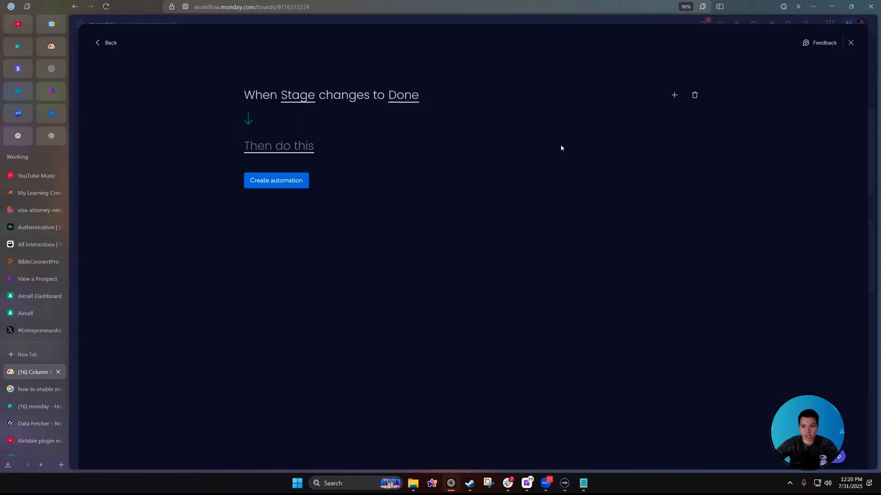
left_click(677, 96)
left_click(293, 194)
left_click(325, 118)
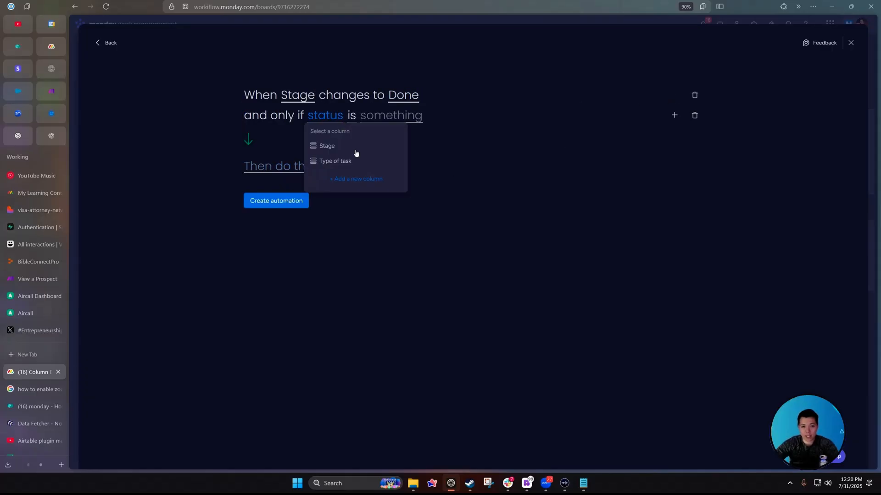
left_click(351, 161)
left_click(422, 121)
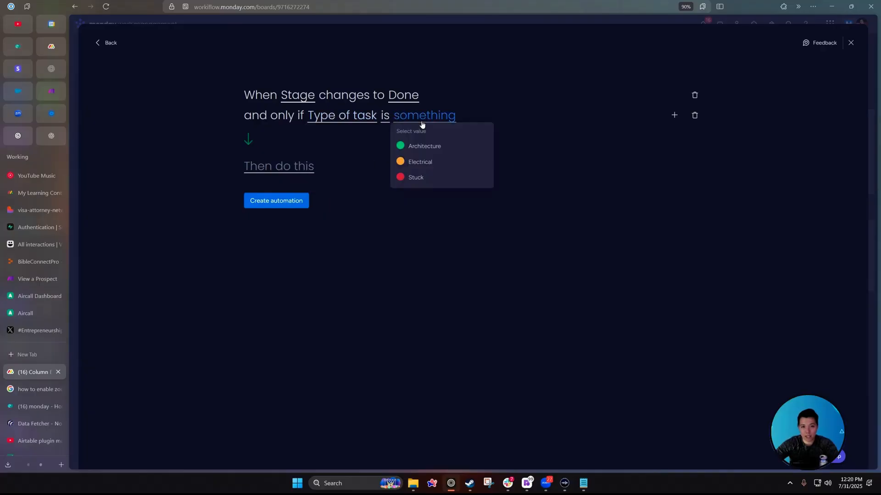
left_click(443, 146)
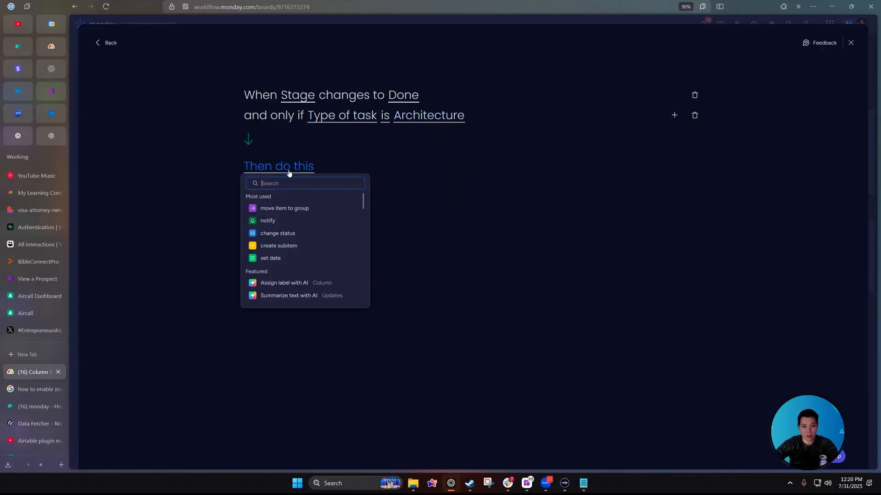
Make the action move the item to a chosen group and create the automation.
left_click(286, 208)
left_click(374, 168)
left_click(279, 209)
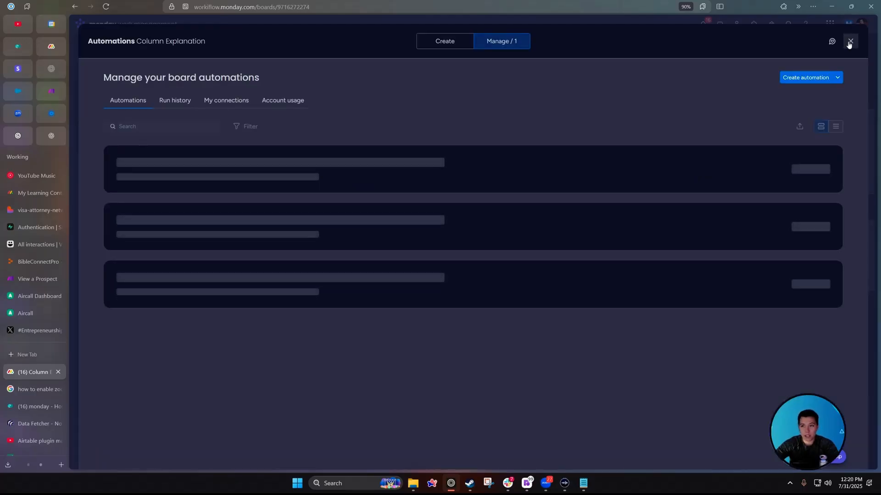
left_click(850, 42)
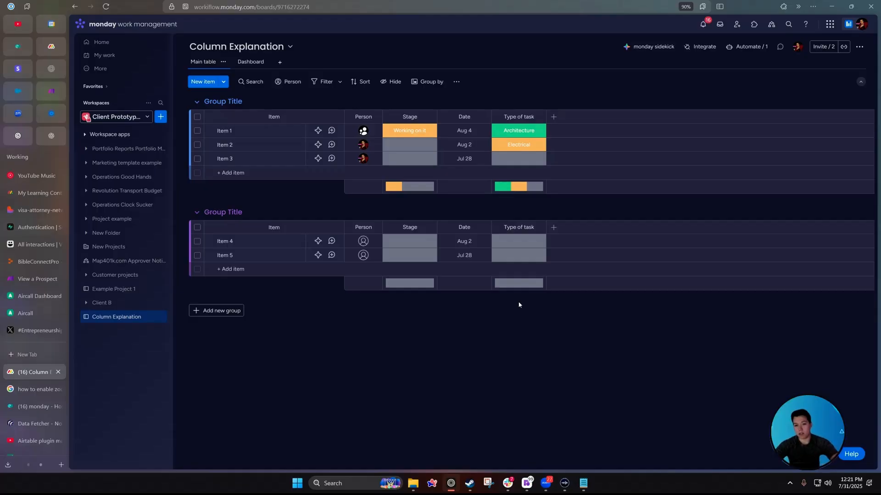
Set the Stage of Items 1 and 2 to Done, moving Item 1 to the second group.
left_click(392, 137)
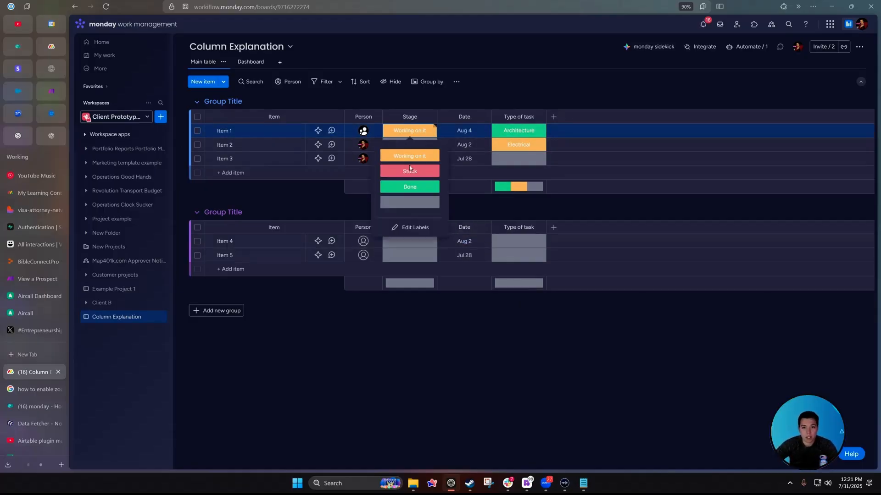
left_click(409, 186)
left_click(411, 147)
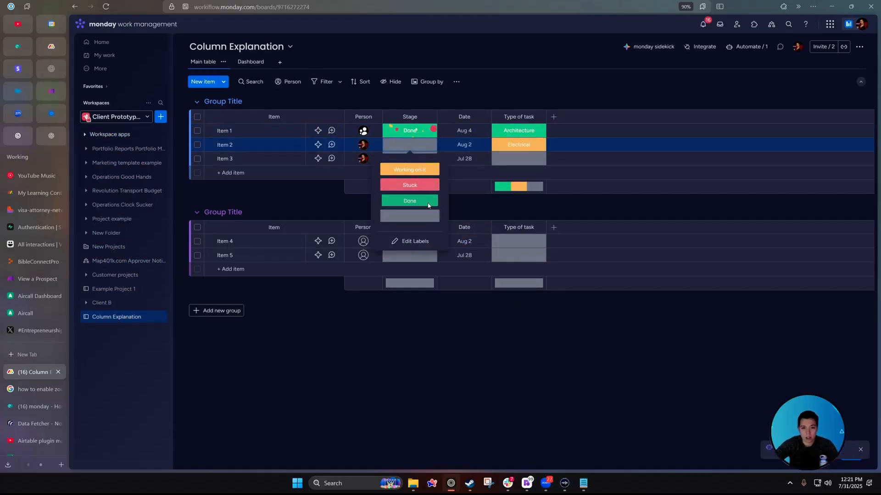
left_click(424, 200)
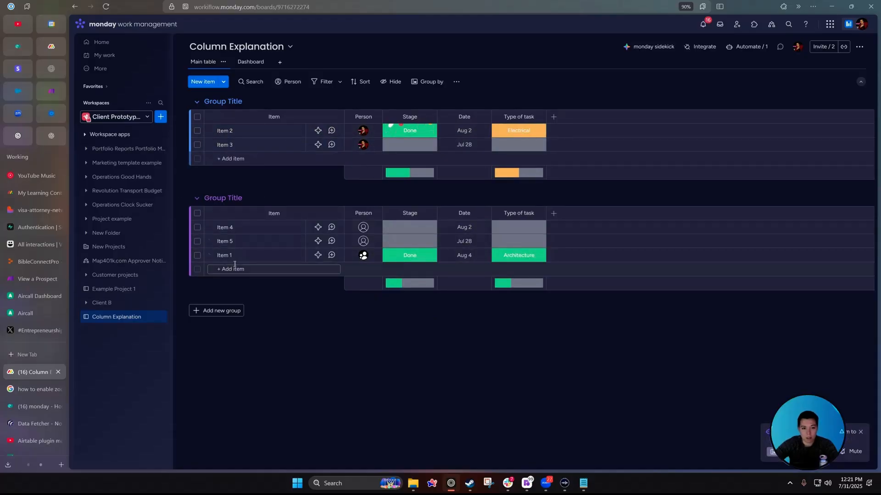
left_click(410, 256)
left_click(525, 260)
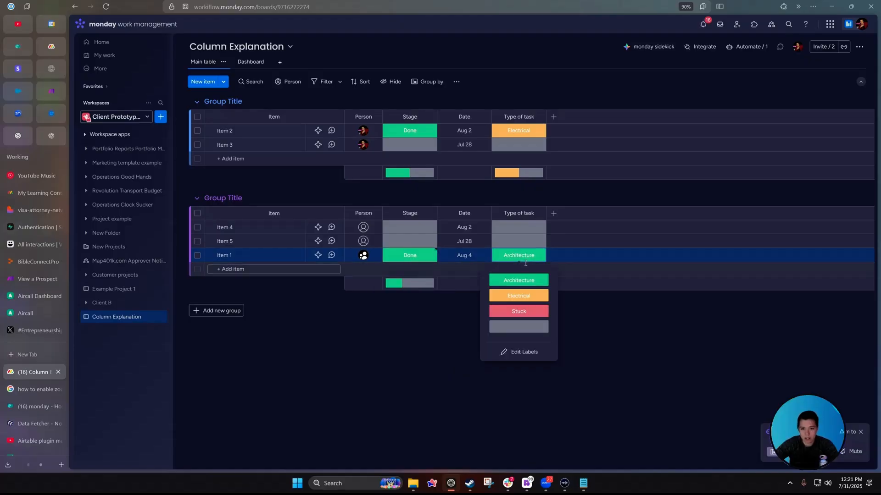
Recolour the Done label yellow and the Architecture label purple.
left_click(408, 259)
left_click(405, 352)
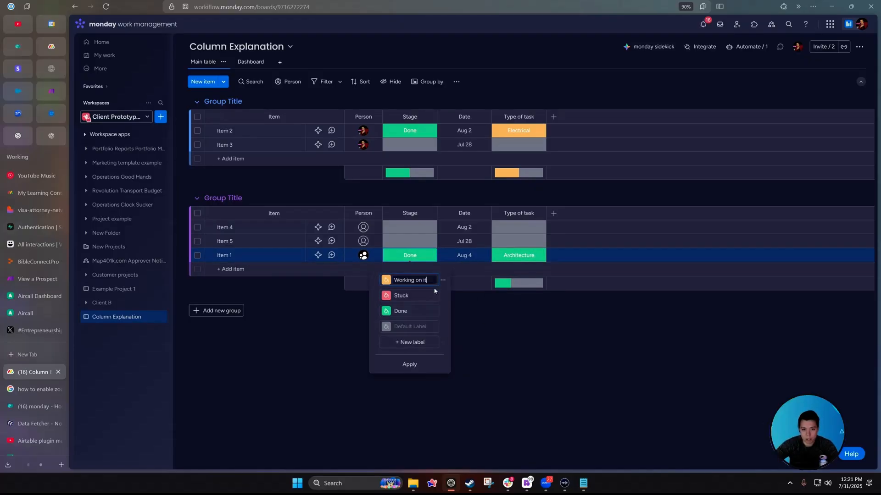
left_click(386, 313)
left_click(412, 327)
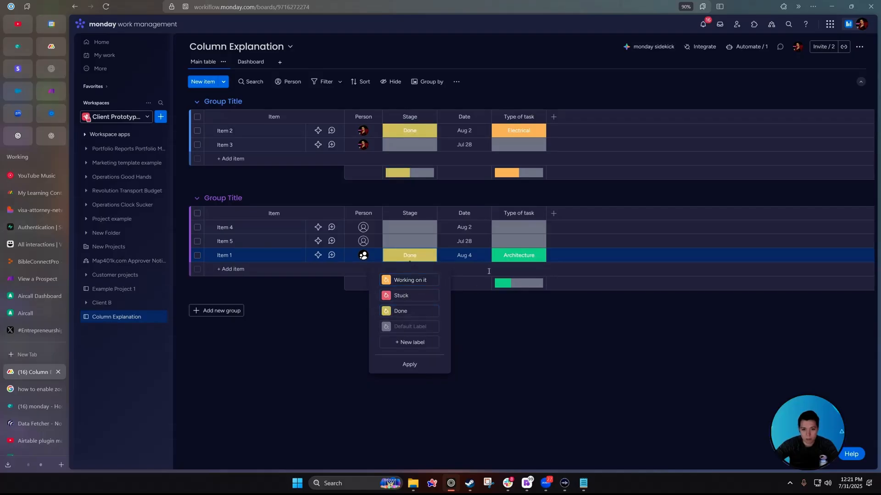
left_click(519, 255)
left_click(507, 352)
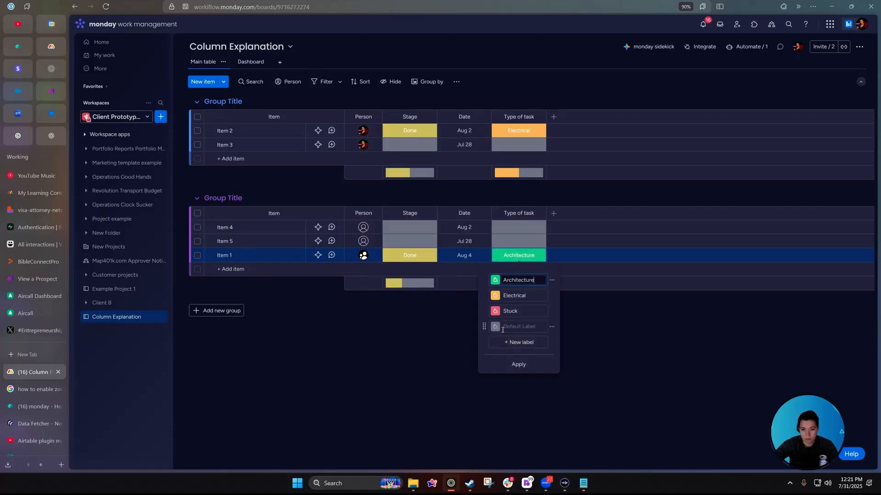
left_click(495, 280)
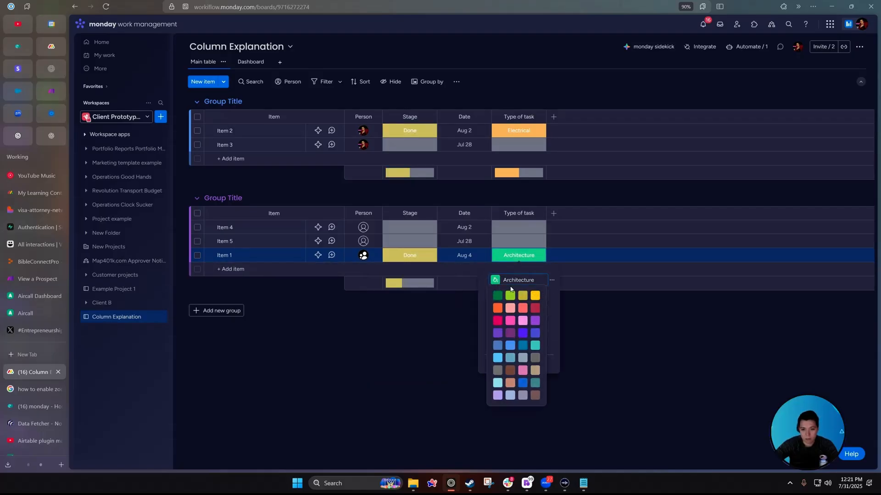
left_click(535, 322)
left_click(419, 350)
Drag Item 1 back into the first group and set its Stage to Done again.
left_click_drag(277, 257, 287, 146)
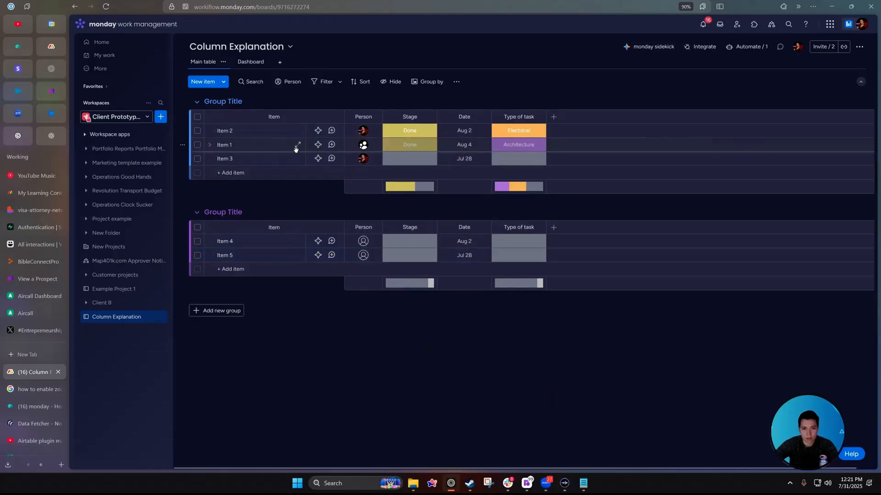
left_click(409, 145)
left_click(408, 199)
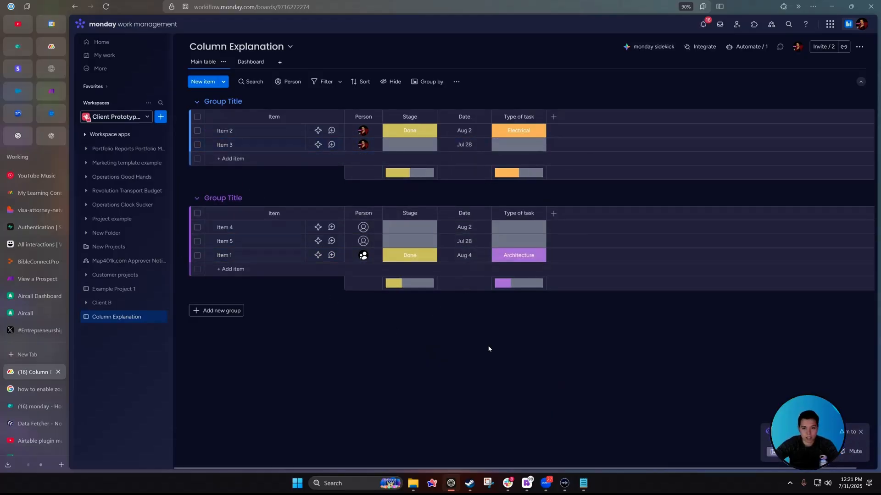
left_click(429, 213)
In the Stage column settings, change the Done label colour to green.
mouse_move(474, 236)
left_click(546, 240)
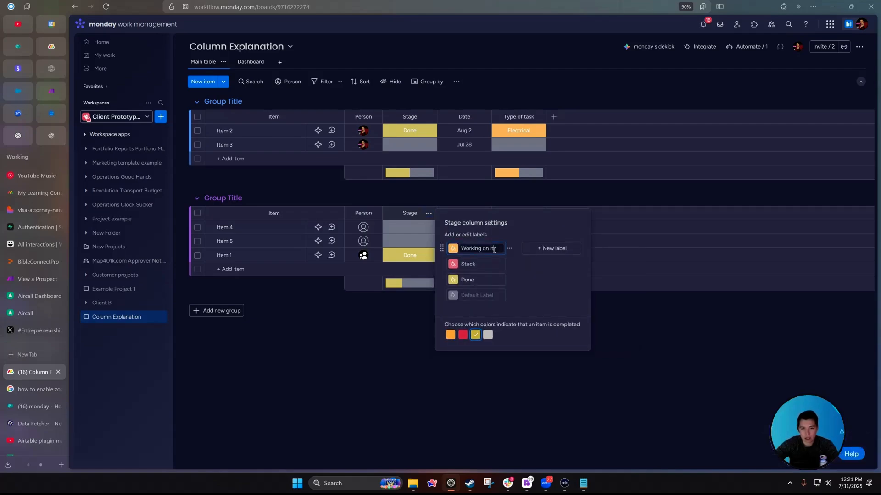
left_click(449, 325)
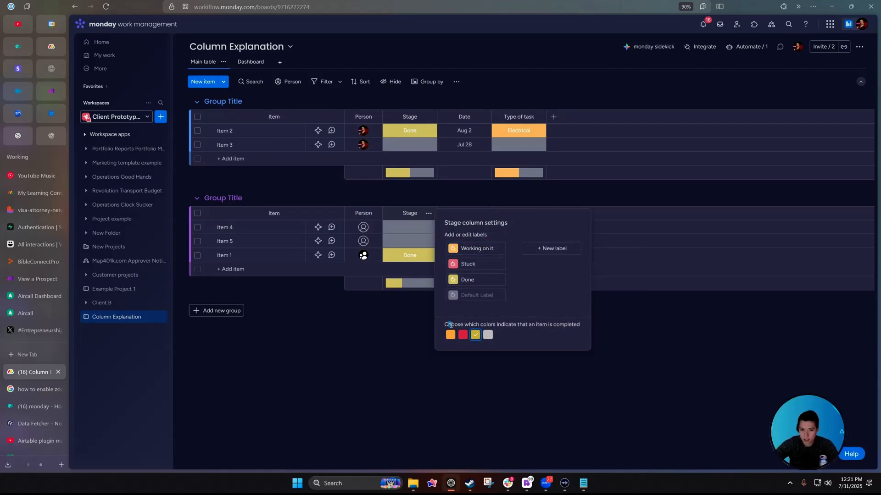
left_click_drag(483, 325, 579, 327)
left_click(573, 324)
left_click(453, 280)
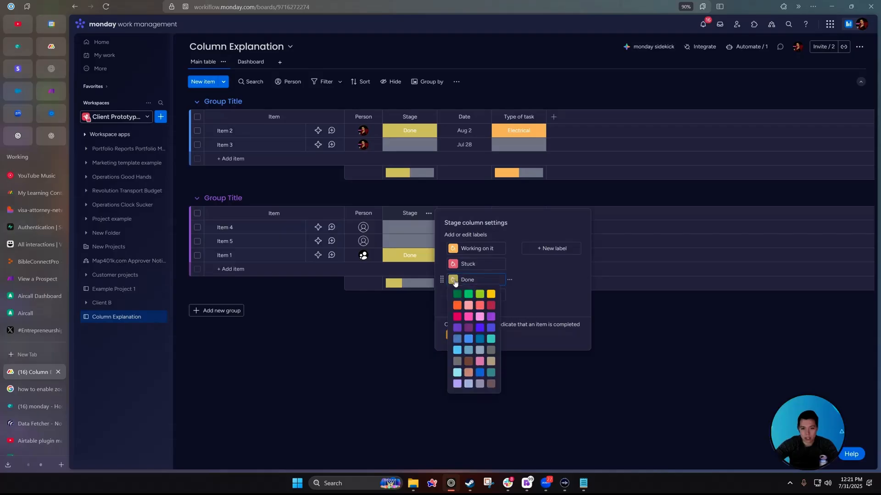
left_click(461, 301)
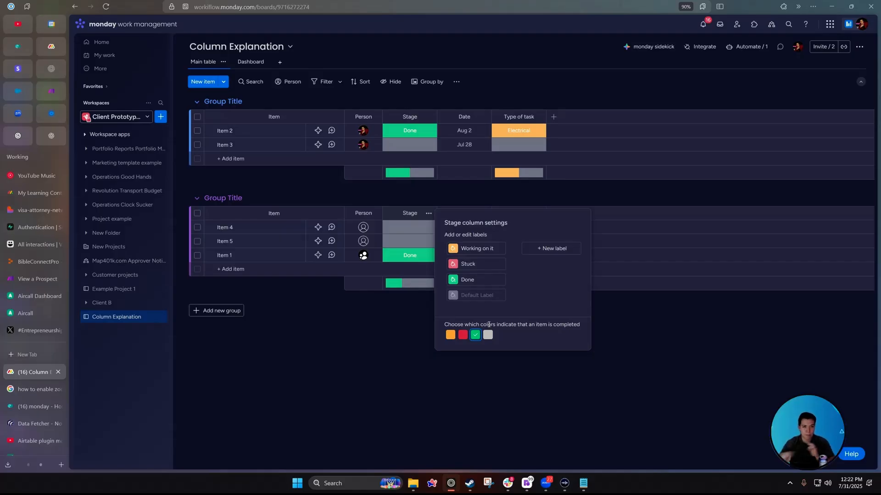
Adjust the completion colours so only green counts as completed, then close settings.
left_click(463, 334)
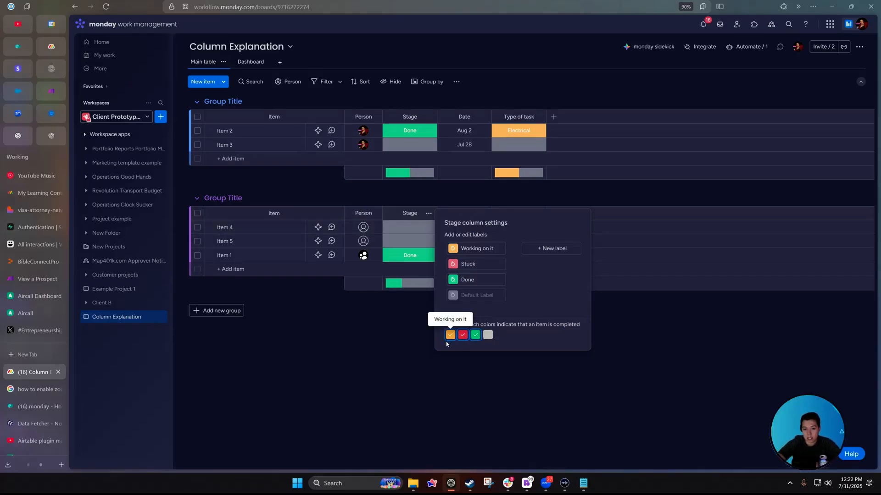
left_click(450, 335)
left_click(463, 337)
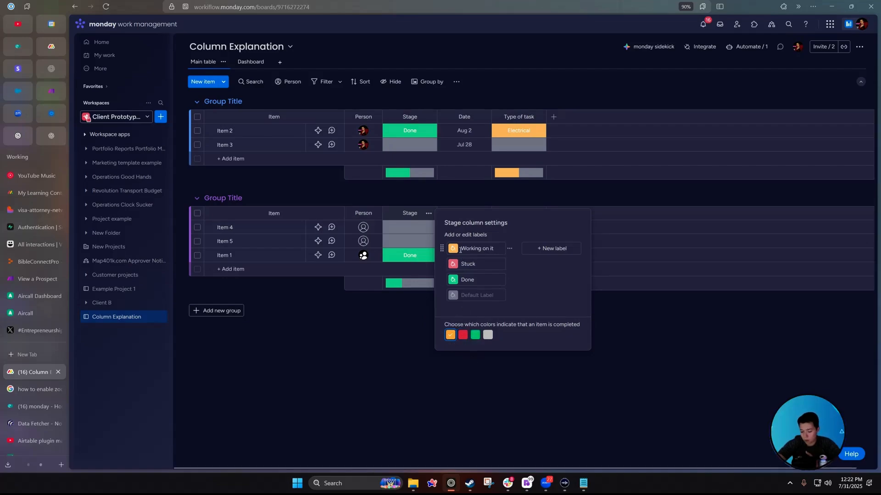
left_click(451, 335)
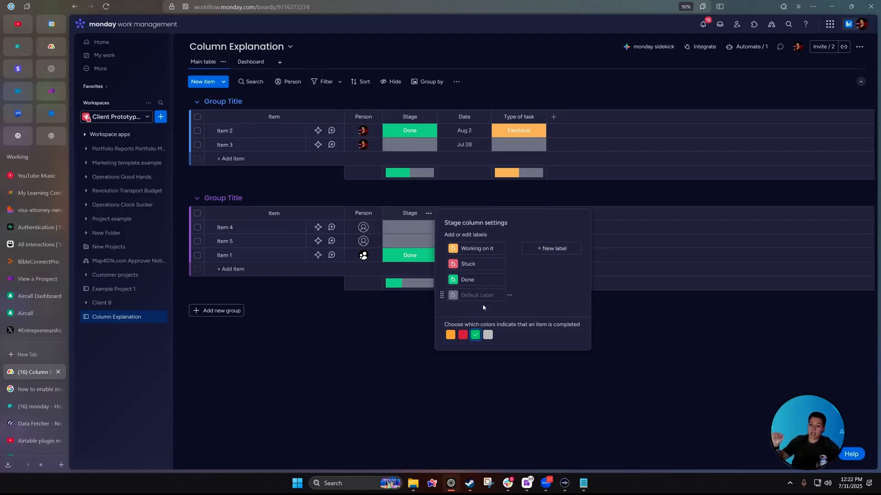
left_click(336, 383)
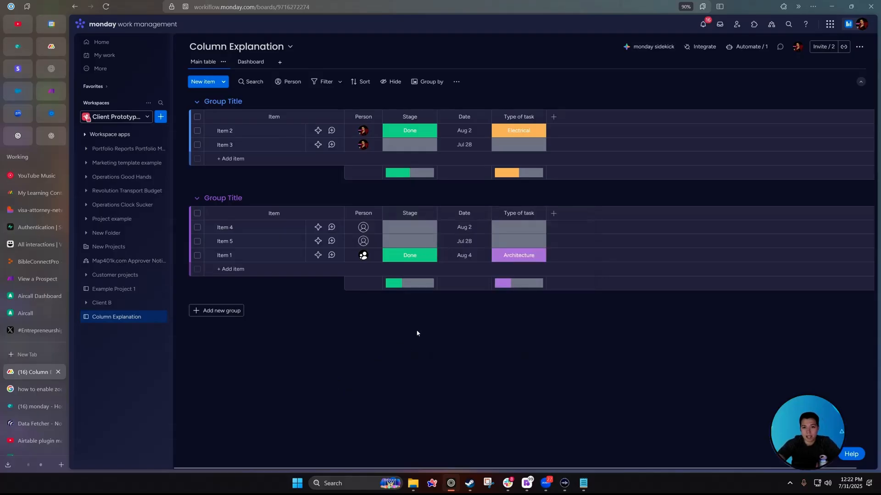
Customize the Date column: disable weekends and enable show time and date icons.
left_click(483, 116)
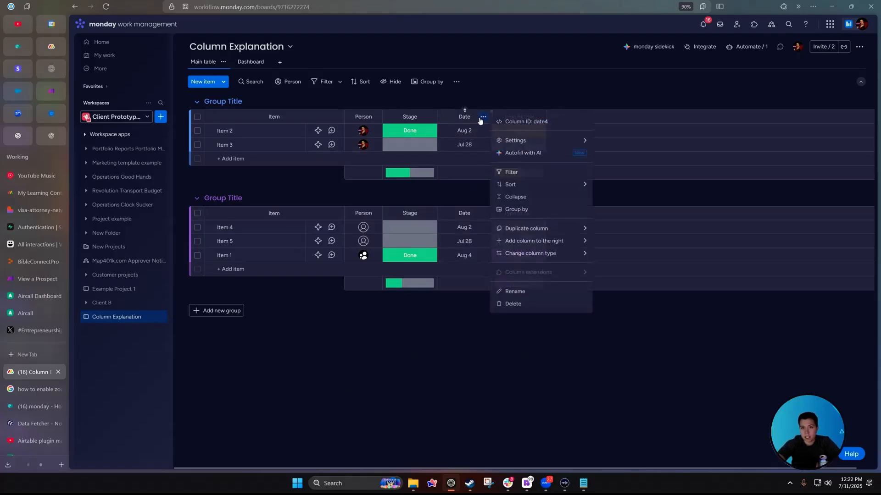
mouse_move(518, 139)
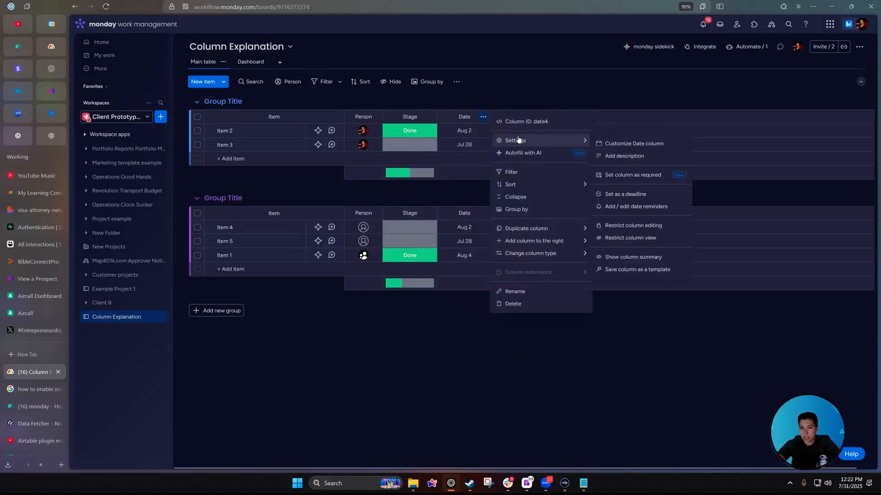
left_click(621, 143)
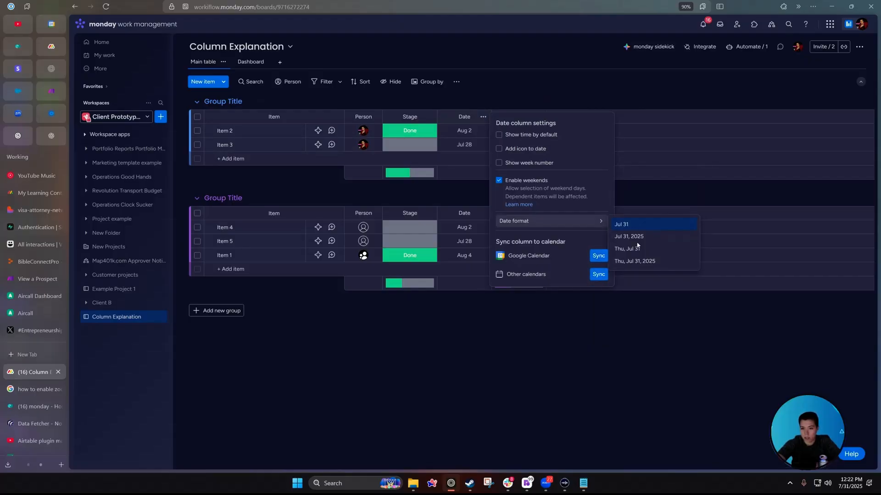
left_click(500, 181)
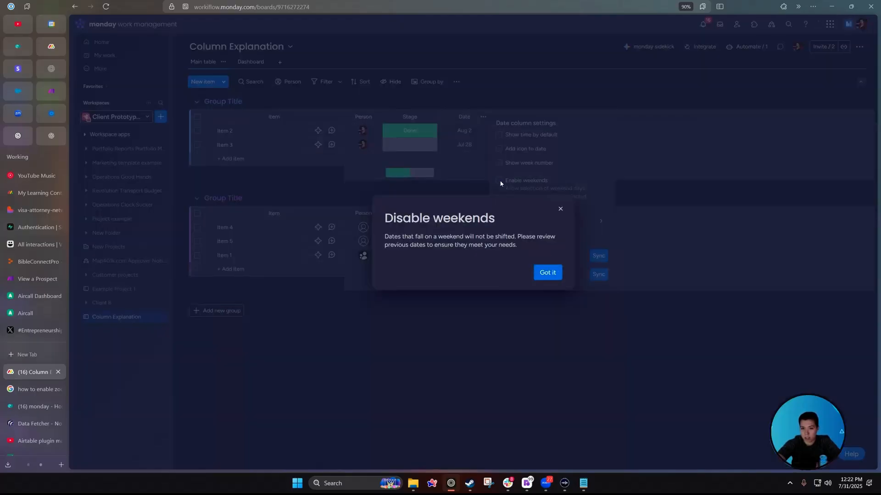
left_click(533, 140)
left_click(517, 136)
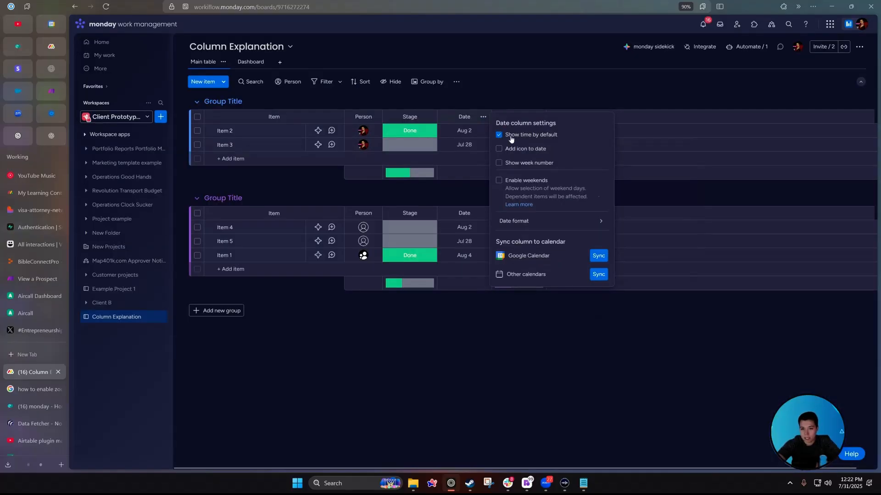
left_click(517, 149)
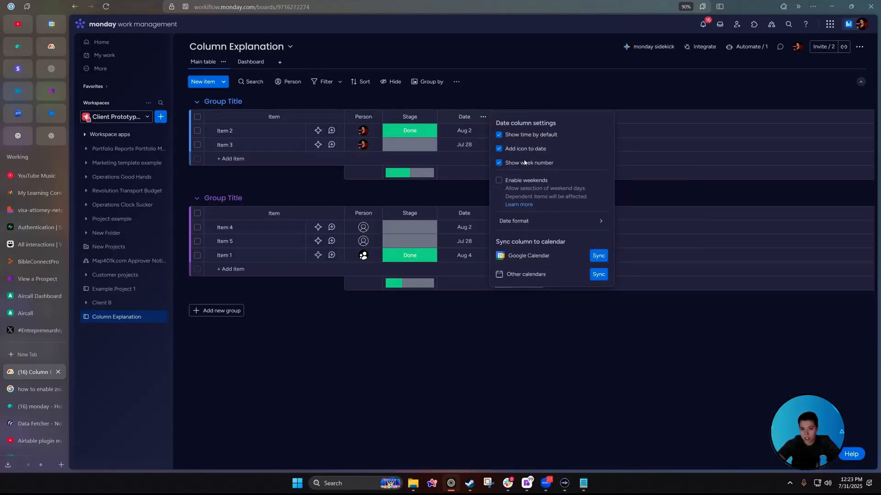
left_click(477, 132)
Attach a warning icon to Item 2's date.
left_click(477, 131)
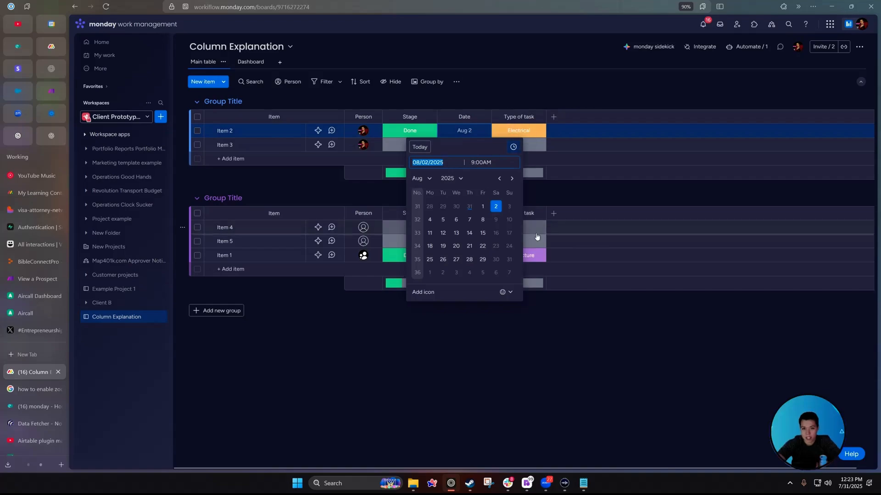
left_click(505, 293)
left_click(477, 229)
left_click(488, 309)
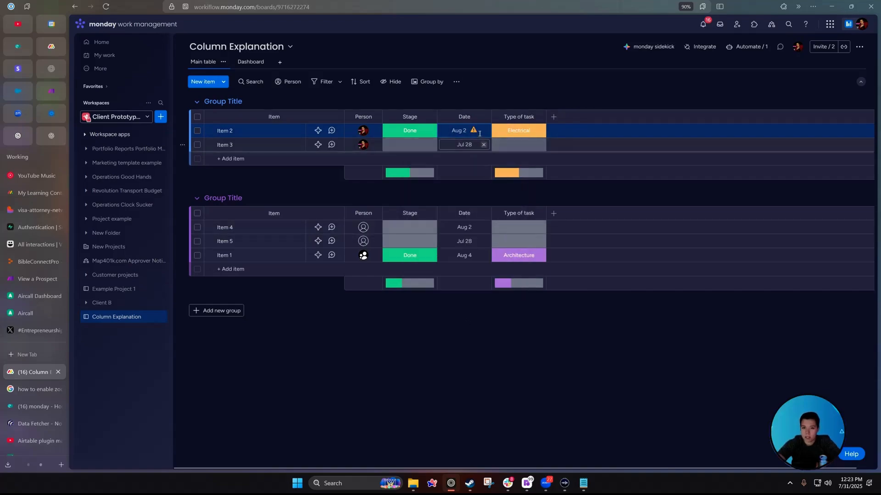
left_click(483, 117)
mouse_move(564, 244)
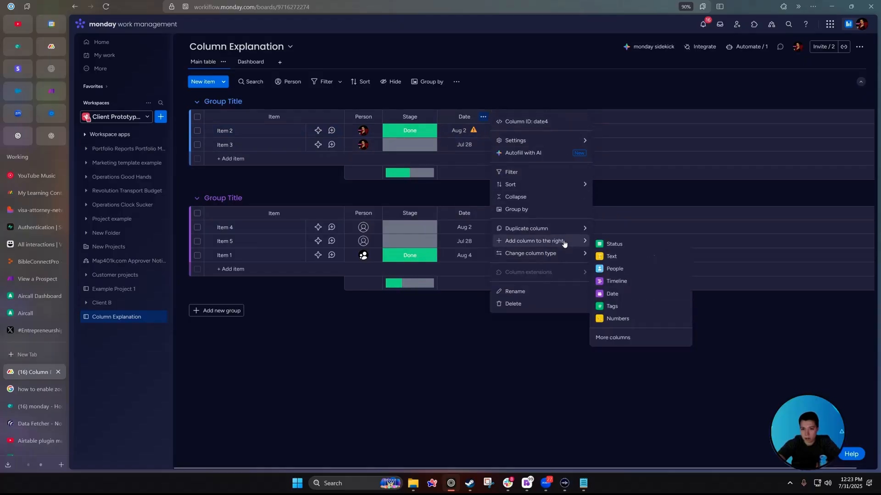
Add a Timeline column and split the Date column into Start Date and End Date.
left_click(633, 284)
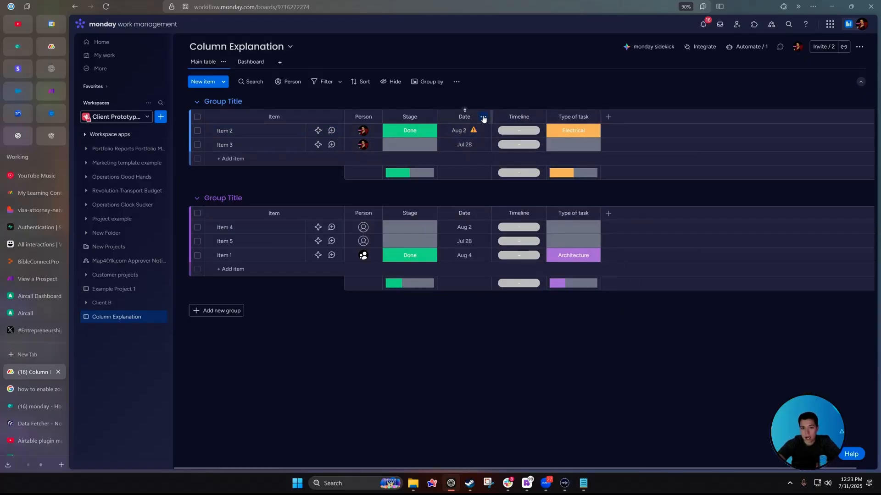
left_click(484, 118)
mouse_move(540, 229)
left_click(615, 232)
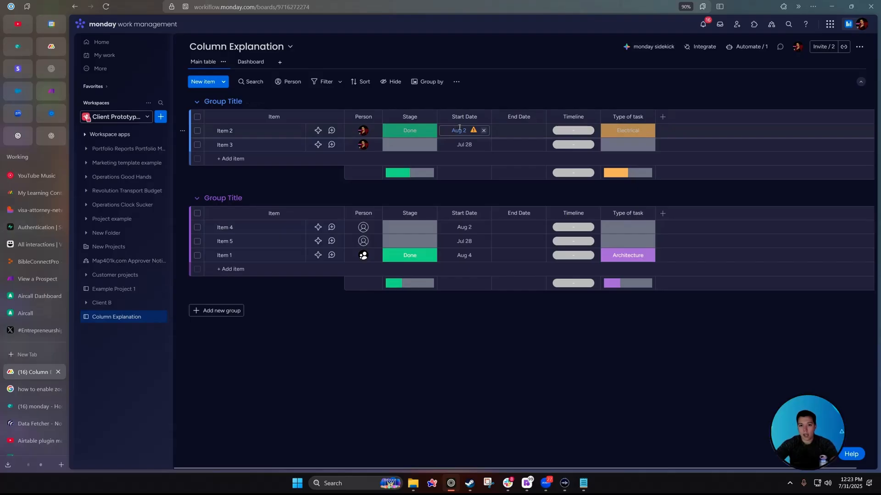
Give Item 2 a start date of Jul 31 and an end date of Aug 6.
left_click(484, 130)
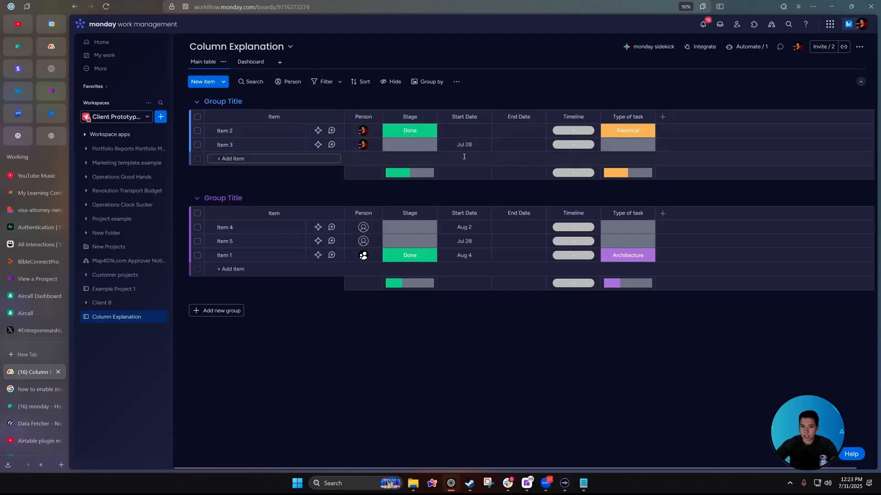
left_click(463, 131)
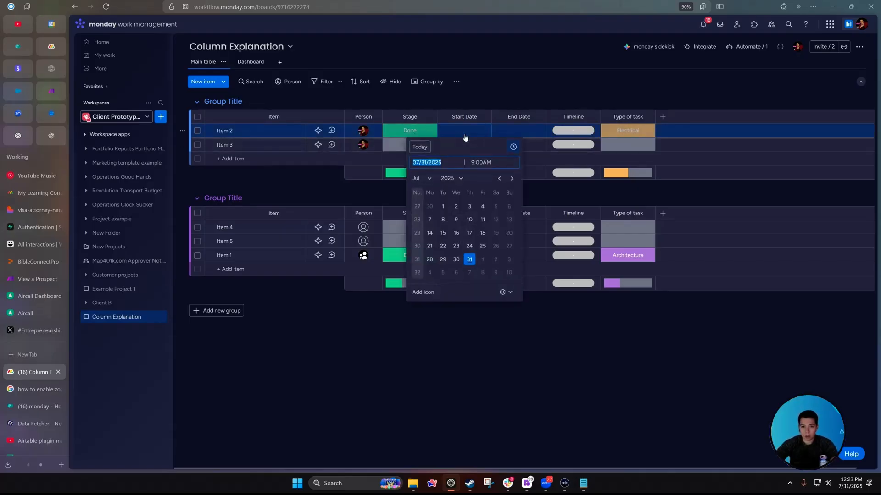
left_click(470, 259)
left_click(518, 131)
left_click(510, 272)
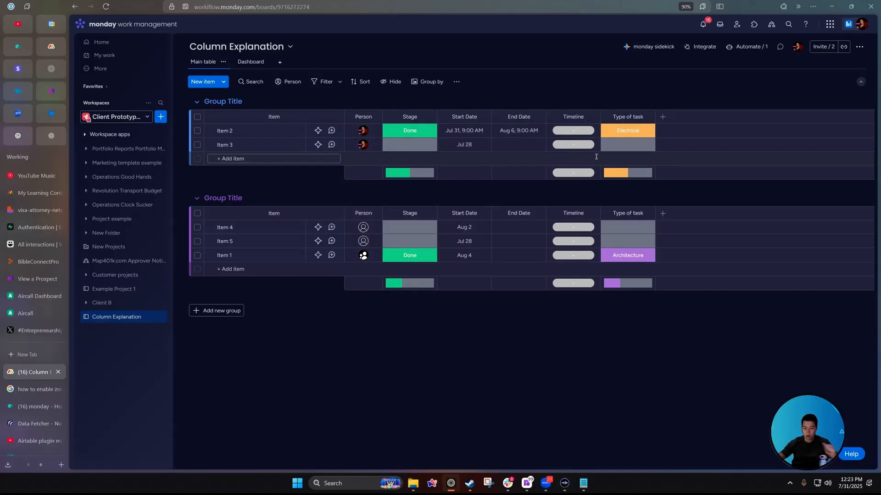
Set Item 2's Timeline to span Jul 31 – Aug 6.
left_click(557, 132)
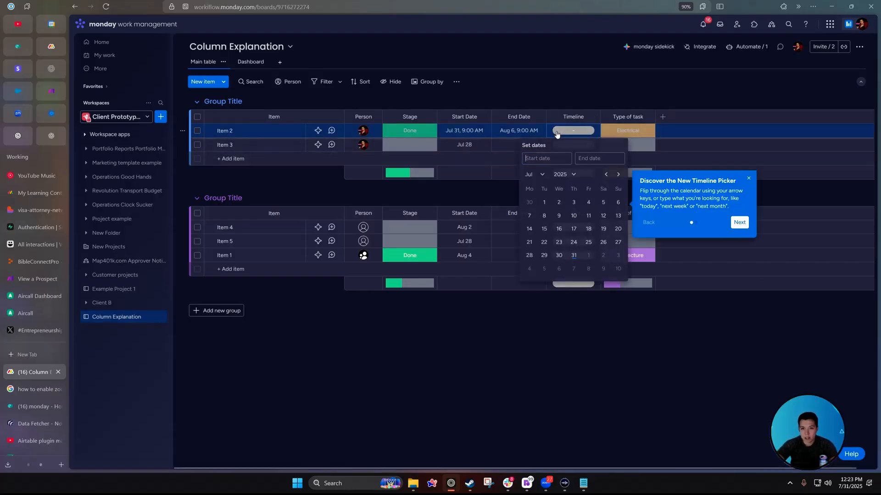
left_click(574, 256)
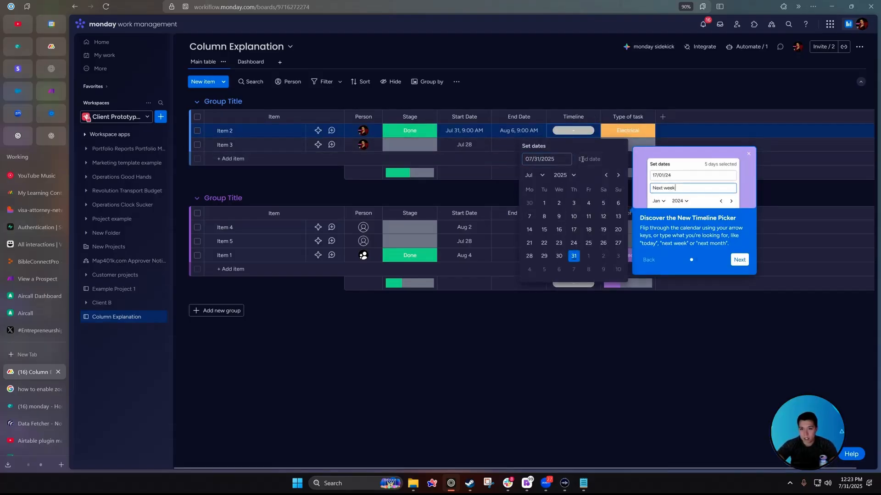
left_click(558, 269)
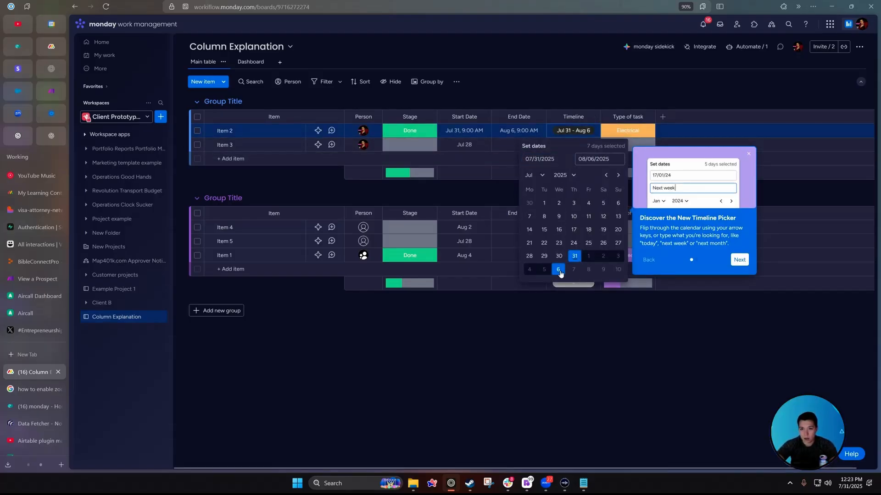
left_click(524, 347)
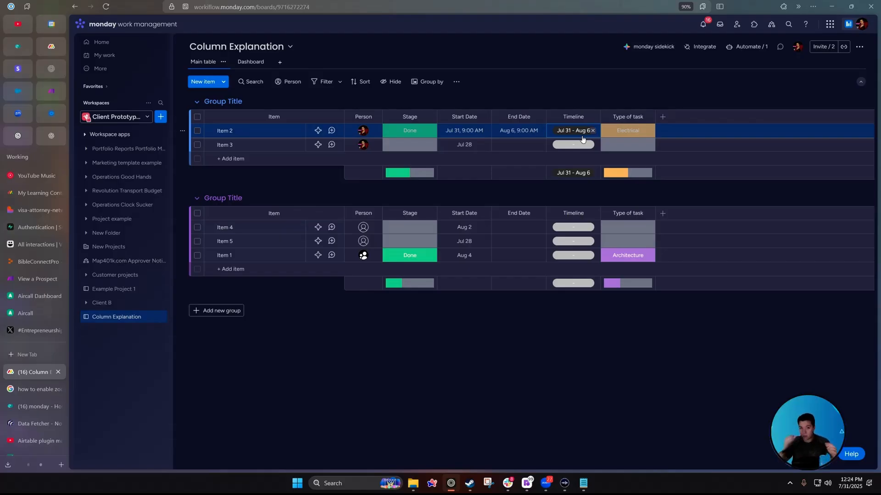
left_click(581, 137)
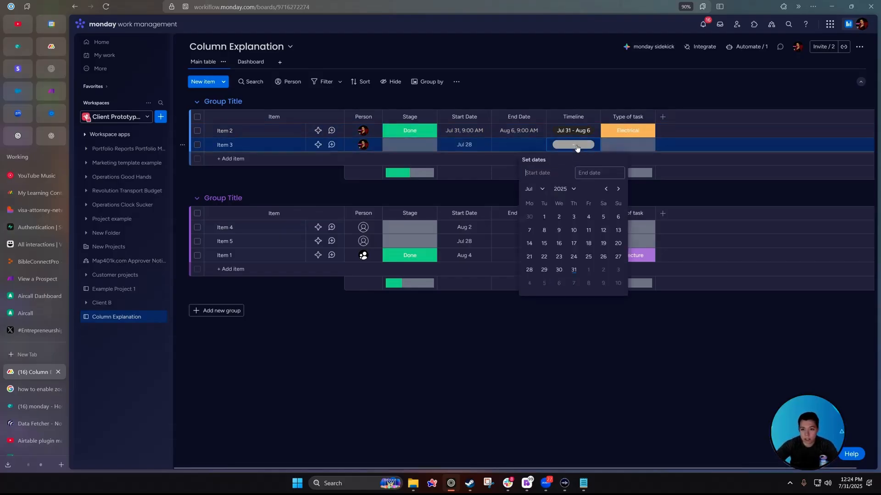
On the Dashboard, add a Gantt widget found by searching 'ga'.
left_click(249, 62)
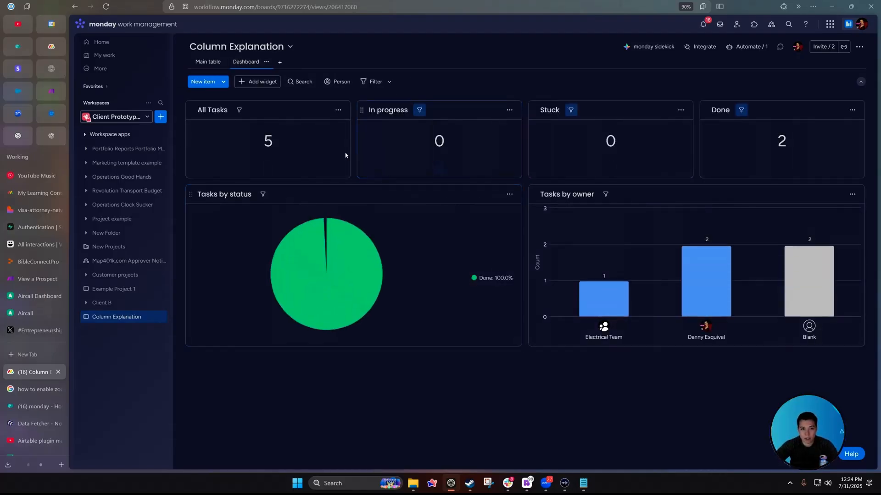
left_click(257, 81)
left_click(304, 314)
type("ga")
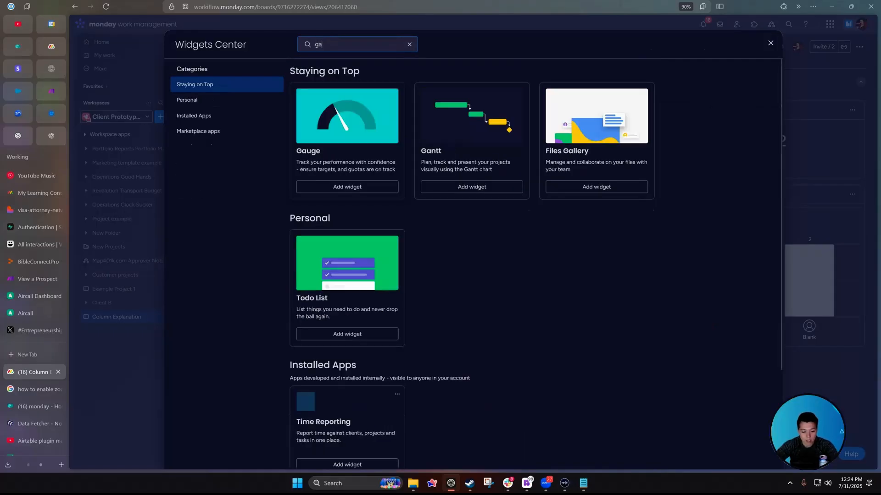
left_click(472, 185)
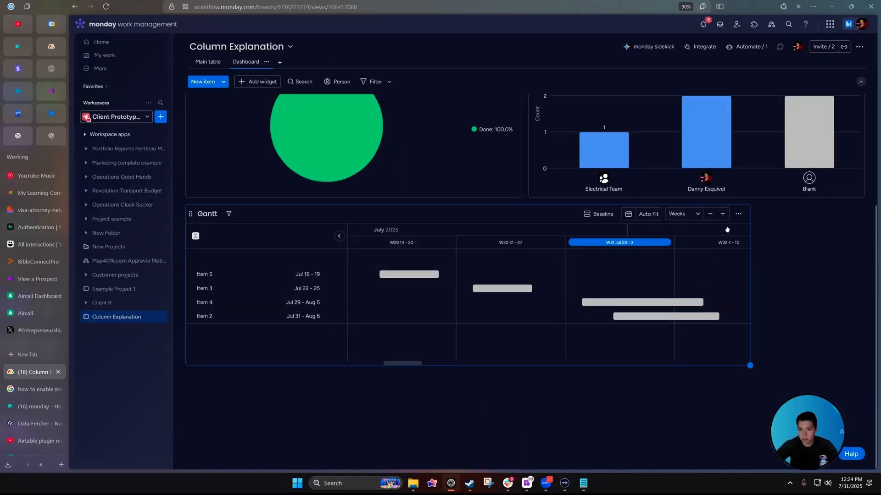
Widen the Gantt widget and plot its bars from the Timeline column instead of Start and End Date.
left_click_drag(750, 366, 864, 452)
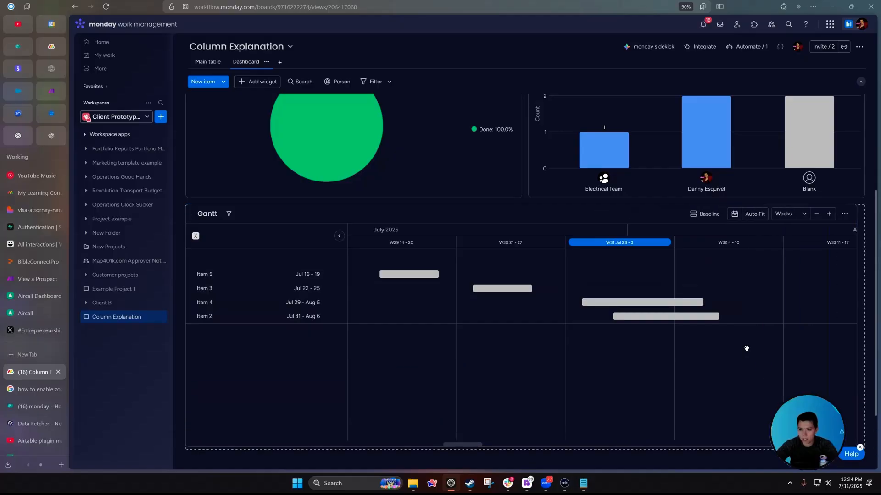
left_click(853, 214)
left_click(821, 248)
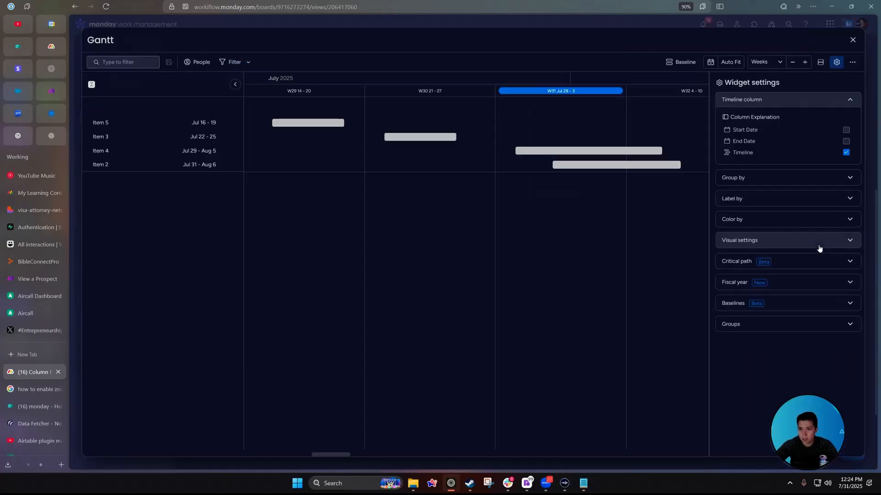
left_click(846, 153)
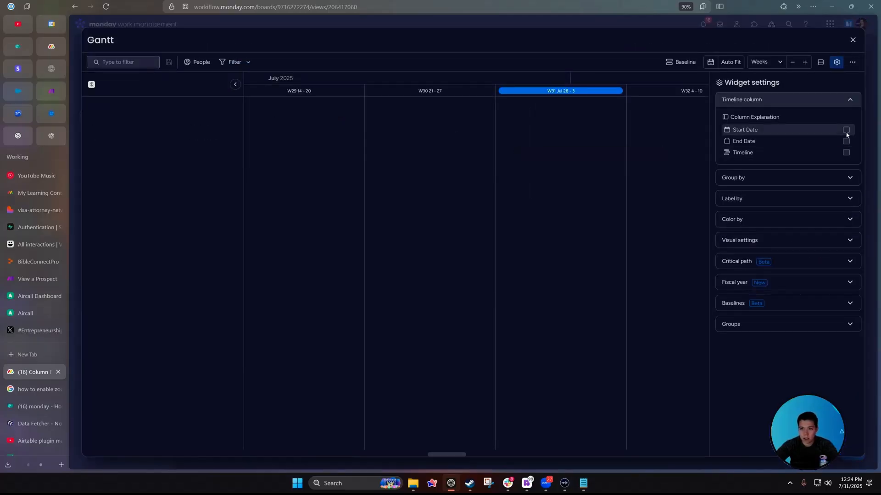
left_click(845, 130)
left_click(846, 142)
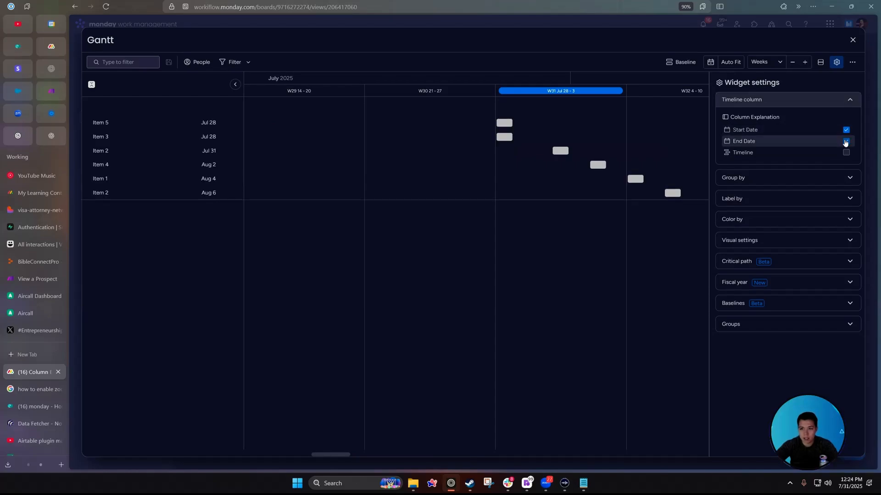
left_click(846, 142)
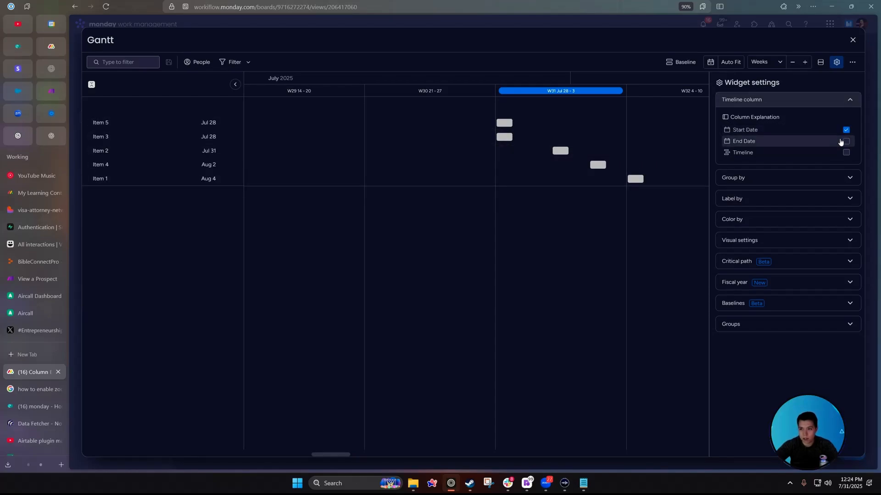
left_click(846, 142)
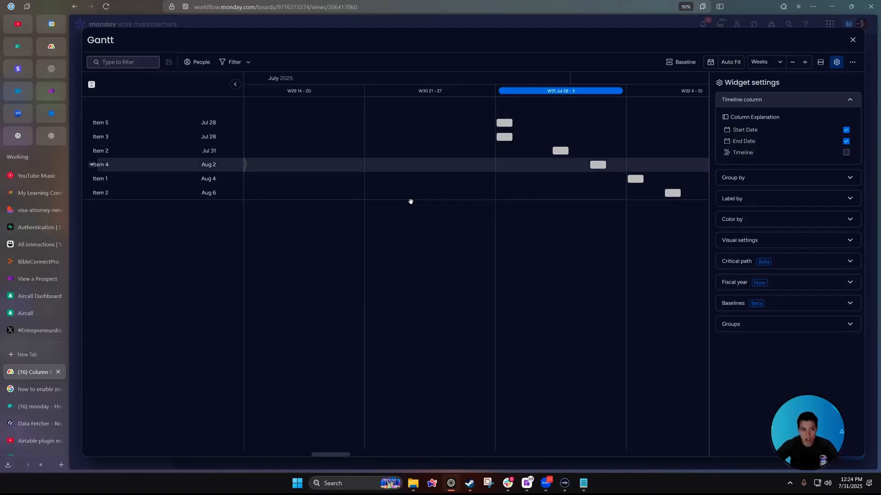
left_click(846, 152)
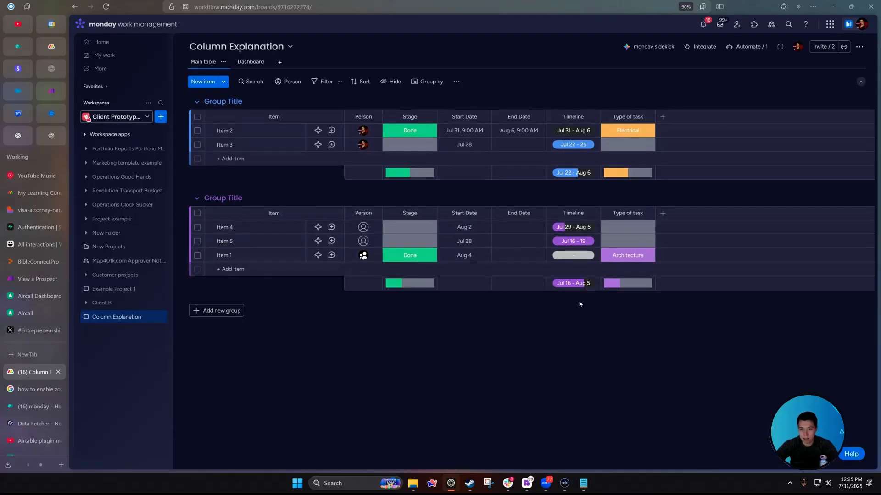
Turn on the Timeline column's Set as a deadline option.
left_click(593, 117)
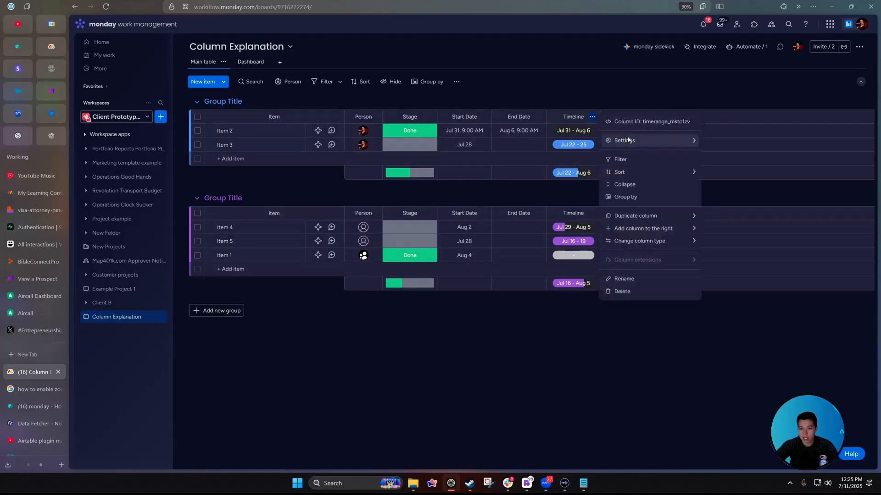
mouse_move(642, 141)
left_click(755, 145)
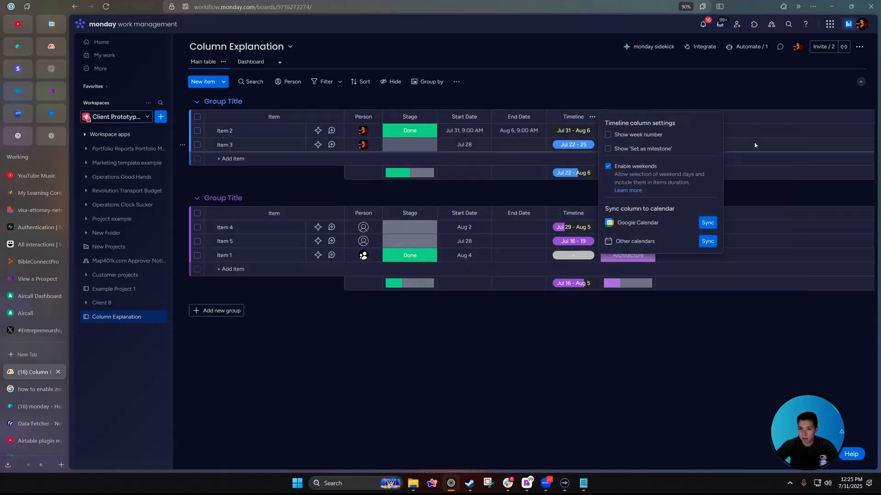
left_click(592, 116)
mouse_move(611, 147)
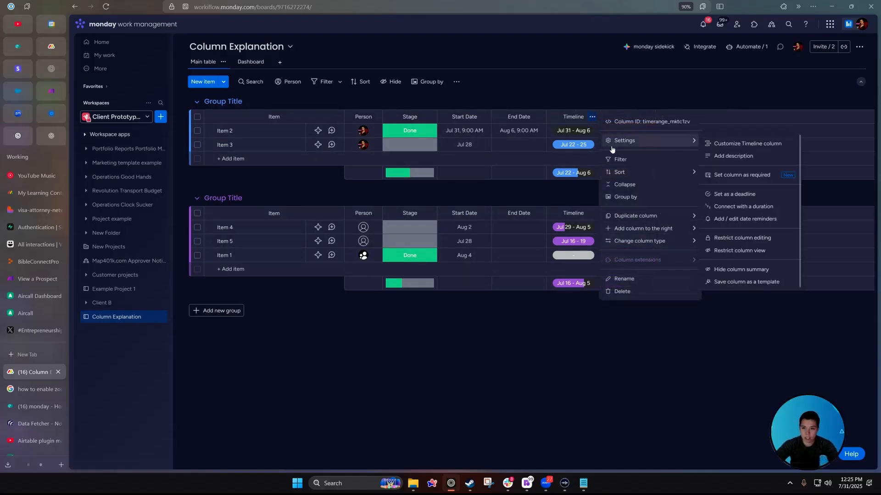
left_click(755, 196)
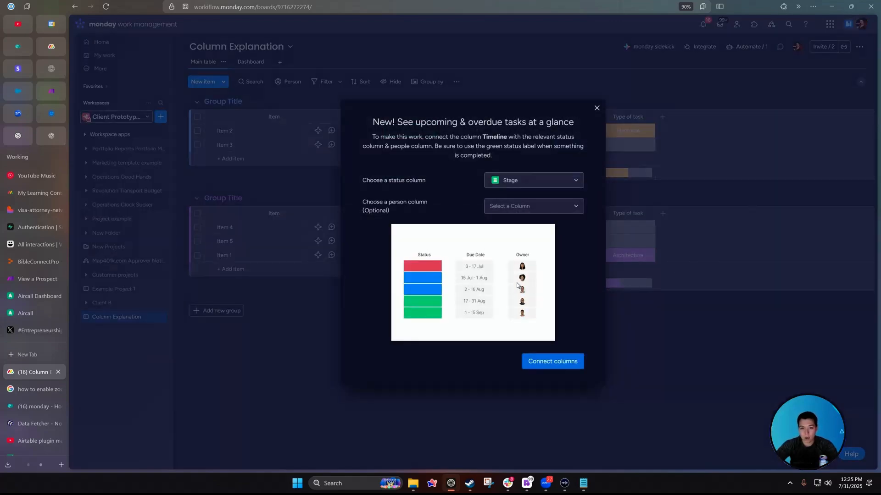
Connect the Timeline deadline to the Stage status column, leaving the person column unset.
left_click_drag(369, 123, 579, 124)
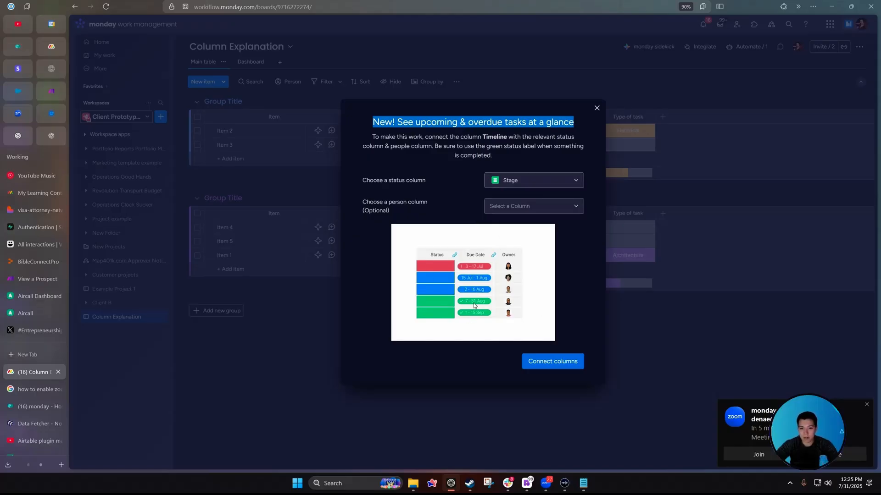
left_click_drag(360, 180, 444, 181)
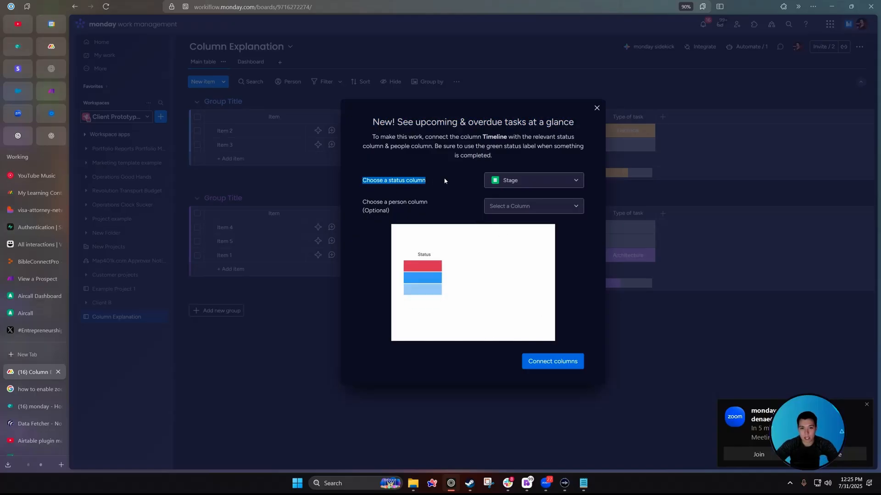
left_click(526, 207)
left_click(452, 202)
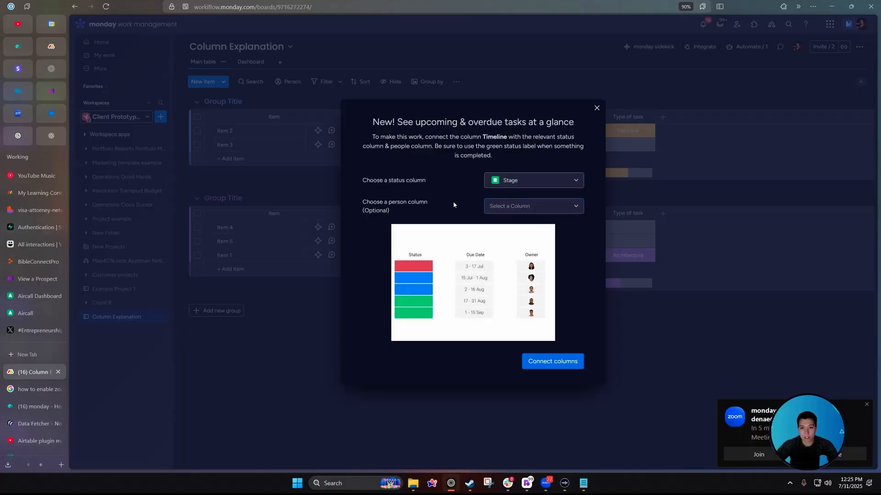
left_click(557, 362)
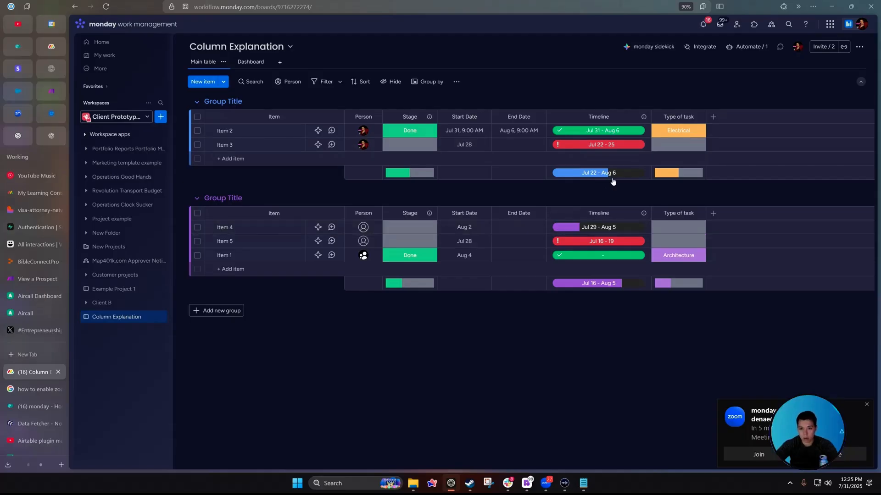
left_click(217, 198)
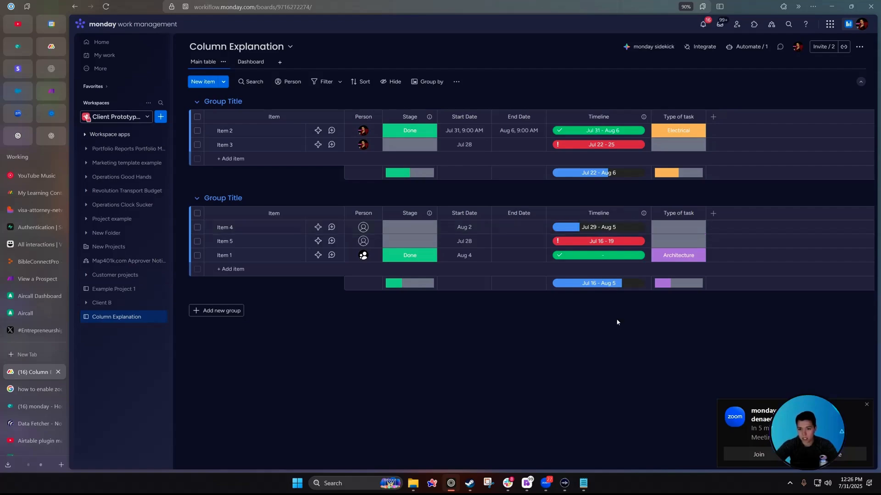
Add a Numbers column to the right of Timeline.
left_click(643, 214)
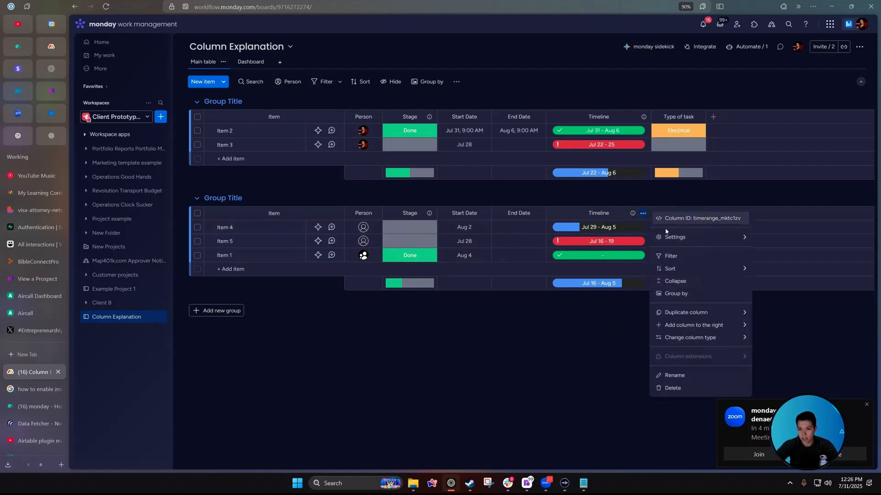
mouse_move(674, 242)
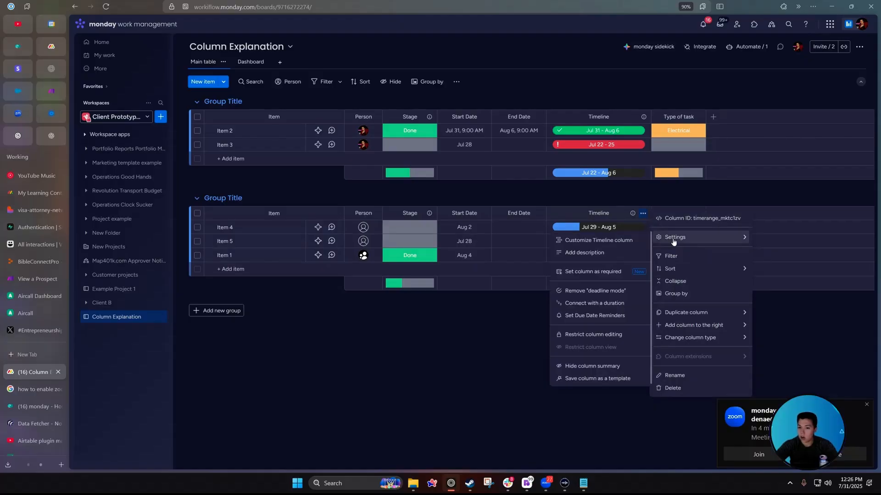
left_click(571, 304)
left_click(643, 214)
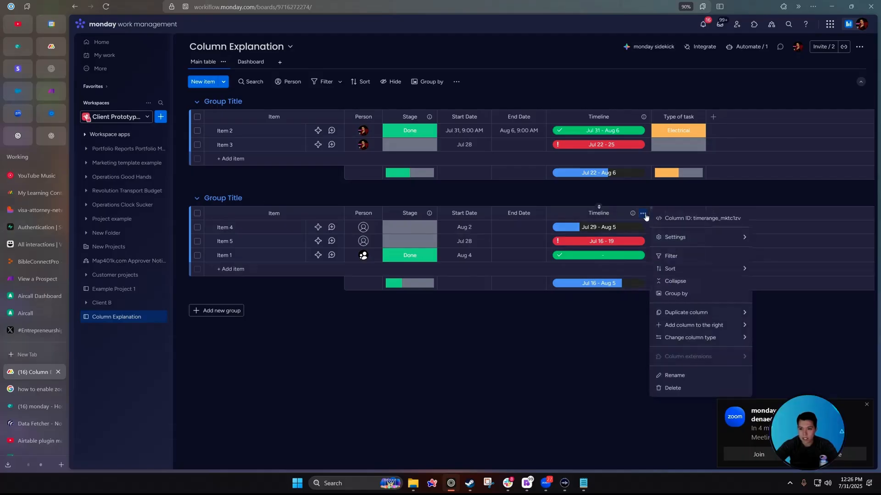
mouse_move(693, 325)
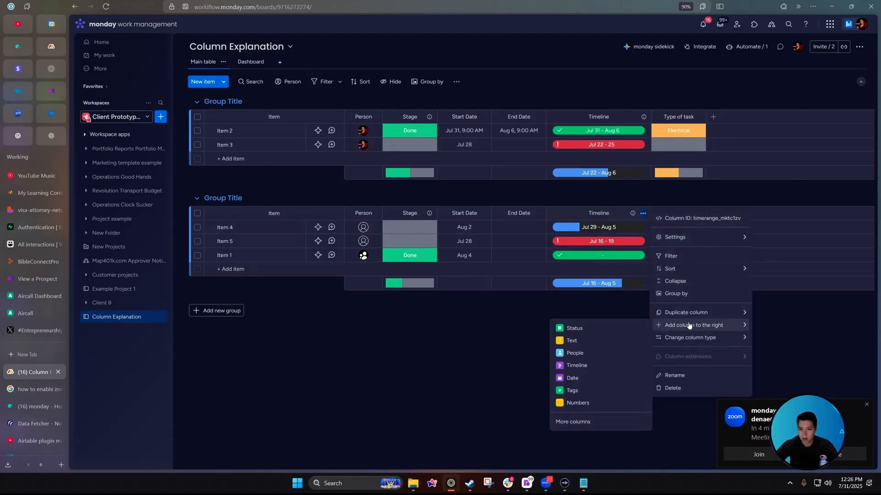
left_click(578, 404)
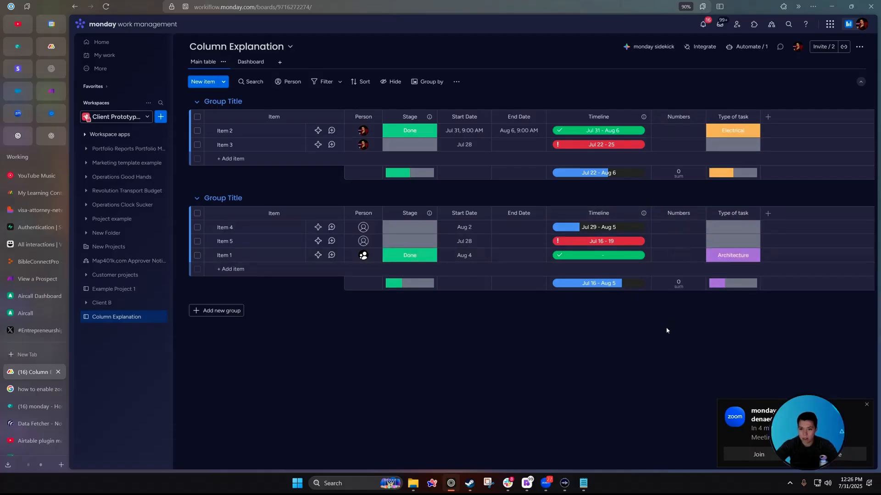
Connect the new Numbers column as the Timeline's duration.
left_click(643, 213)
mouse_move(687, 238)
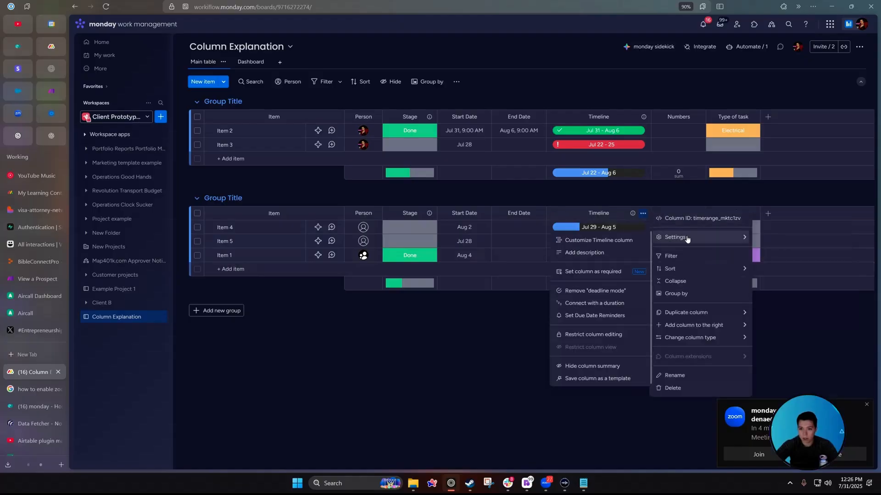
left_click(595, 303)
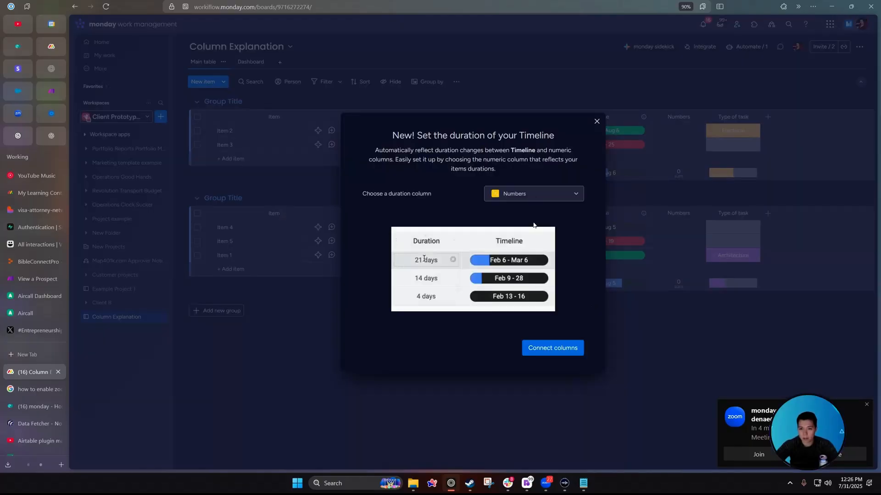
left_click(566, 347)
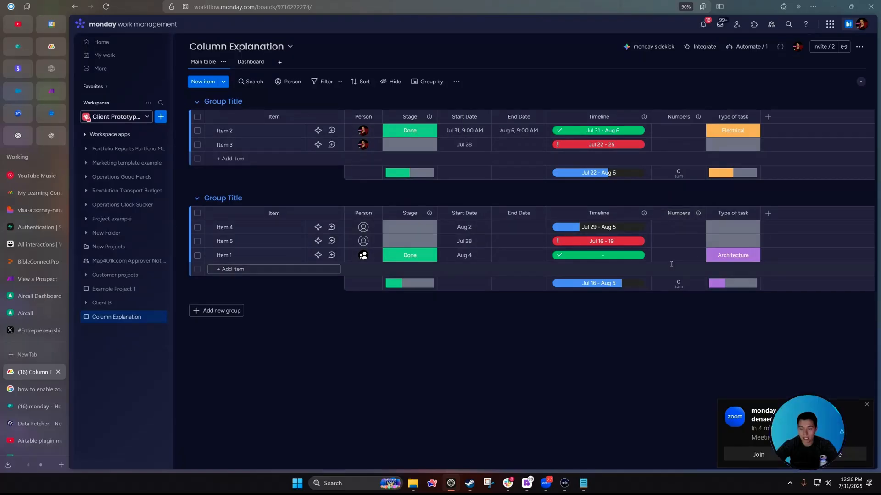
Rename the Numbers column to Duration and enter Item 1's duration of 15.
left_click(674, 213)
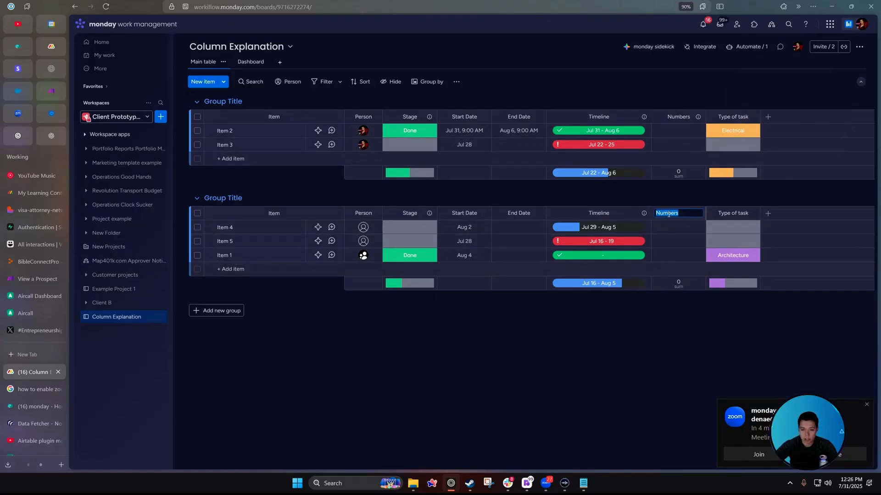
type("Duration")
key("Return")
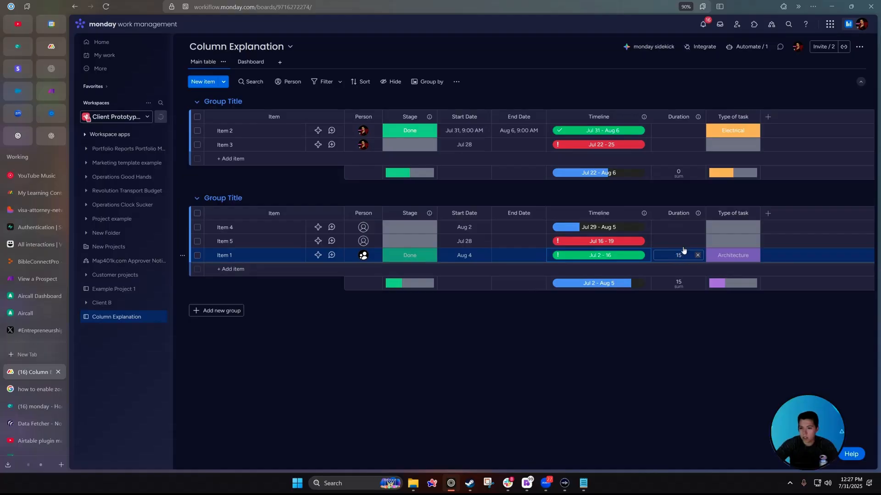
key("Return")
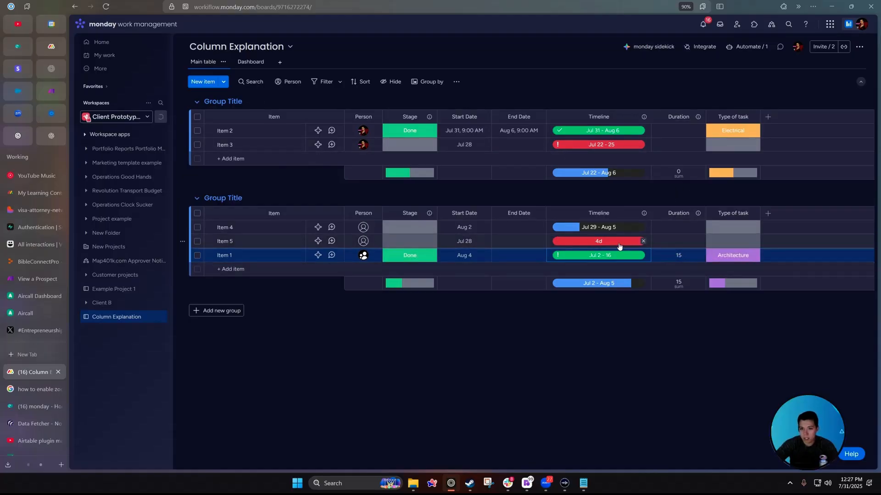
Clear the timelines of Items 4 and 5; set Item 2 to Jul 8–17 and Item 3 to Jul 9–17.
left_click(643, 241)
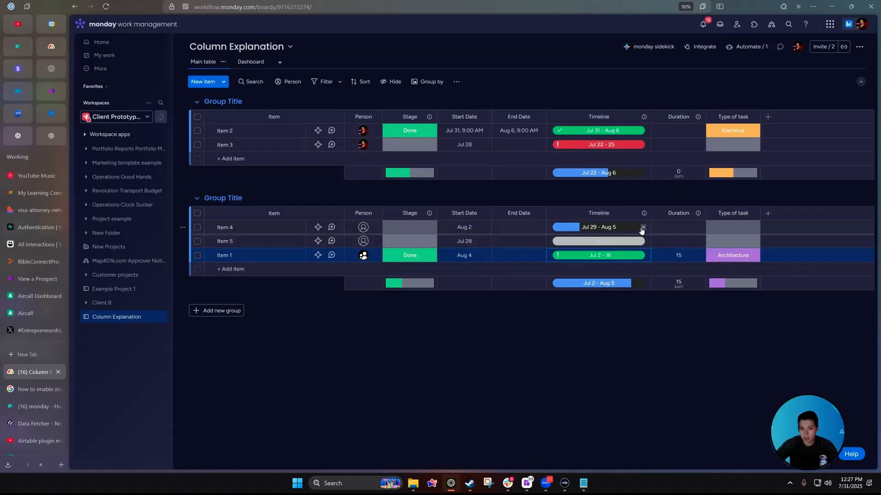
left_click(642, 229)
left_click(598, 132)
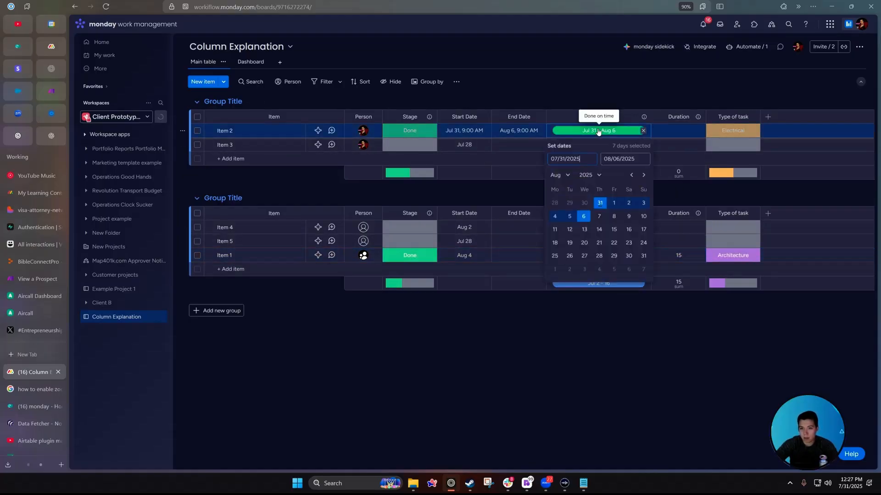
left_click(643, 130)
left_click(598, 130)
left_click(573, 216)
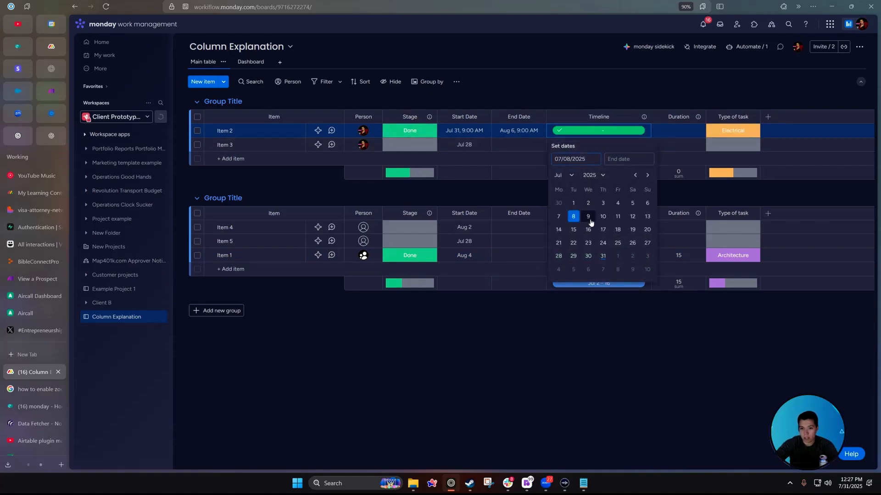
left_click(603, 230)
left_click(599, 144)
left_click(588, 230)
left_click(602, 247)
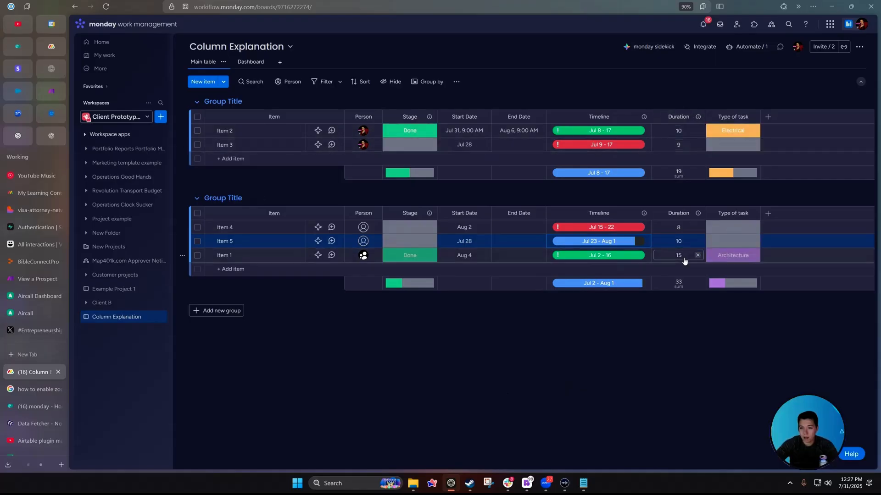
Review Item 2's Duration value and the Duration column menu, then go to the Dashboard view.
left_click(697, 117)
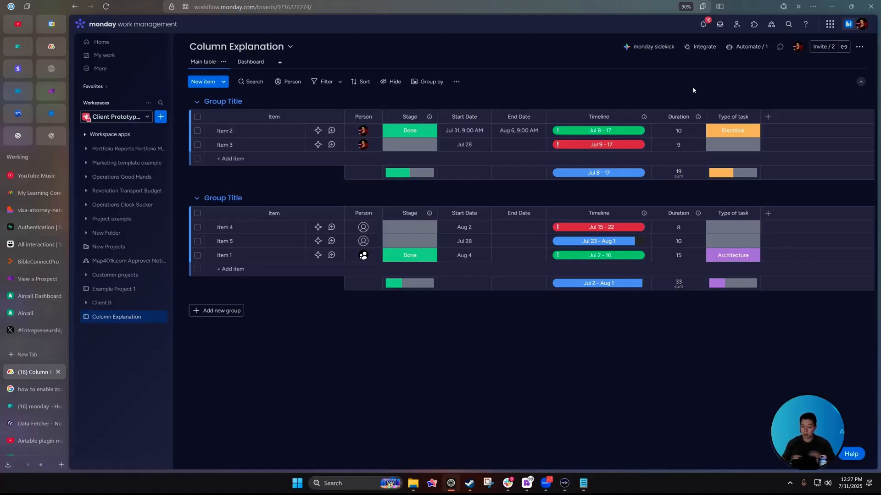
left_click(674, 131)
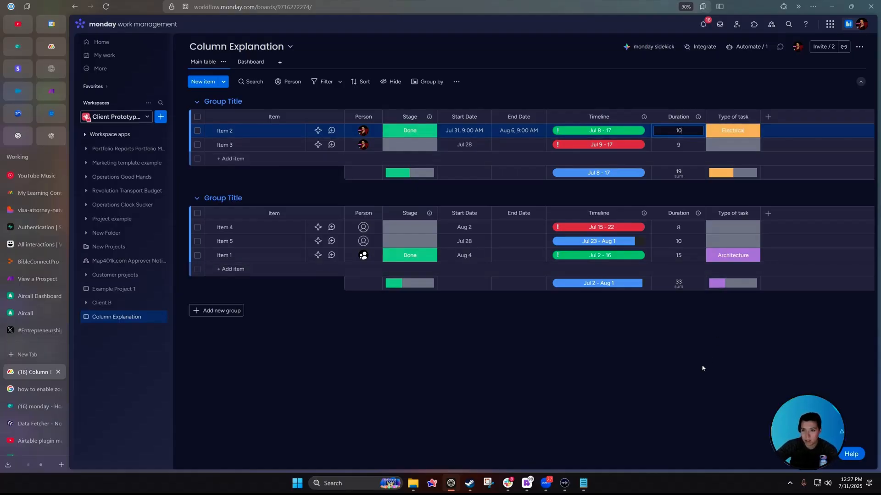
key("Escape")
left_click(697, 117)
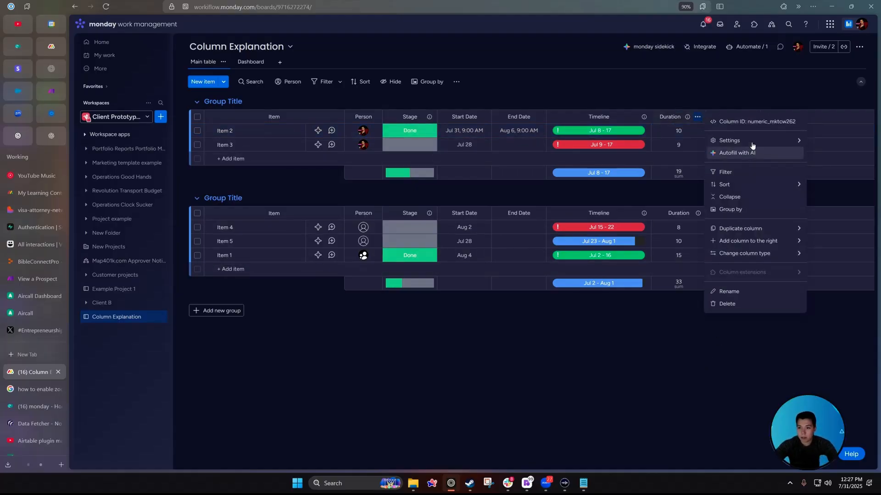
mouse_move(752, 141)
left_click(695, 346)
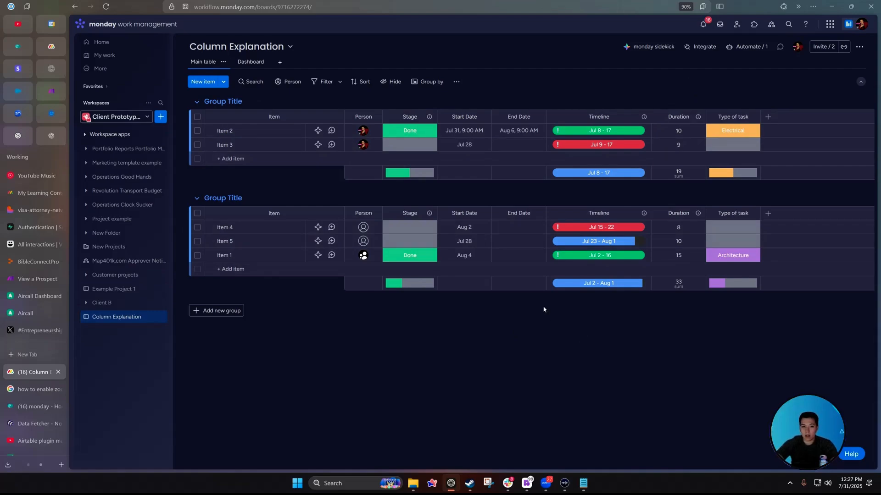
left_click(251, 62)
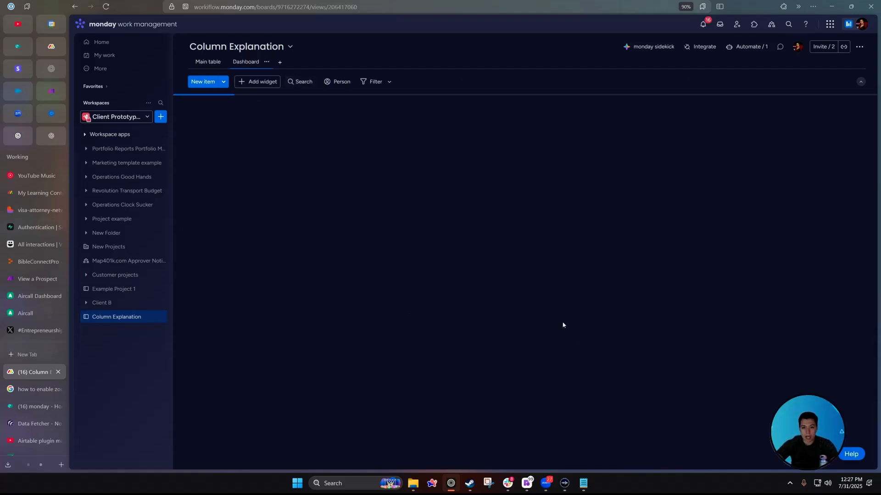
Add an enlarged Numbers widget to the dashboard that calculates the Average.
scroll(513, 261, "down", 3)
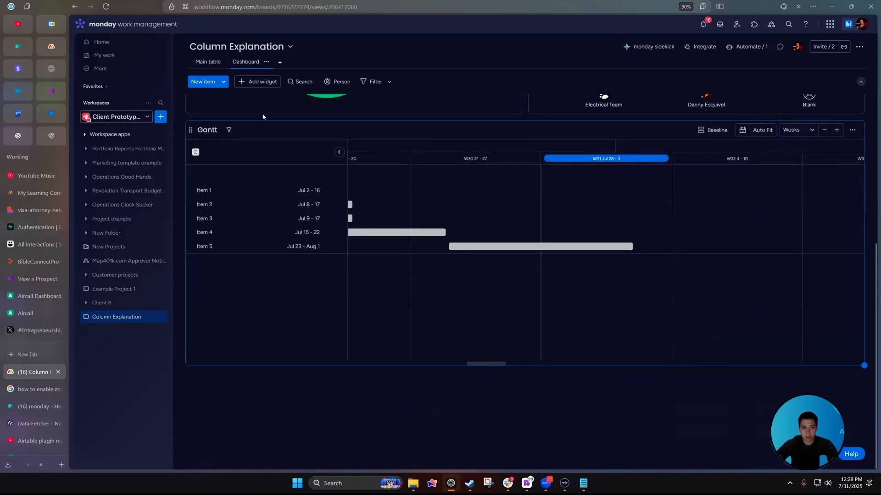
left_click(257, 82)
left_click(284, 141)
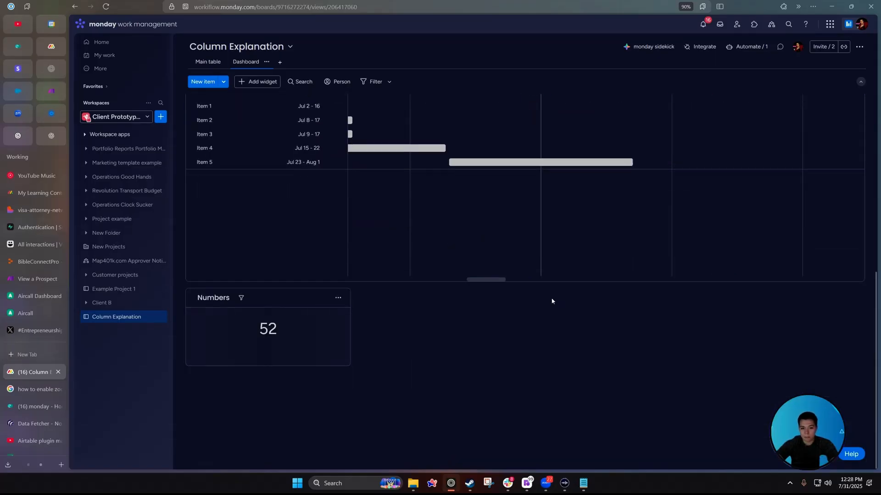
left_click_drag(349, 366, 407, 421)
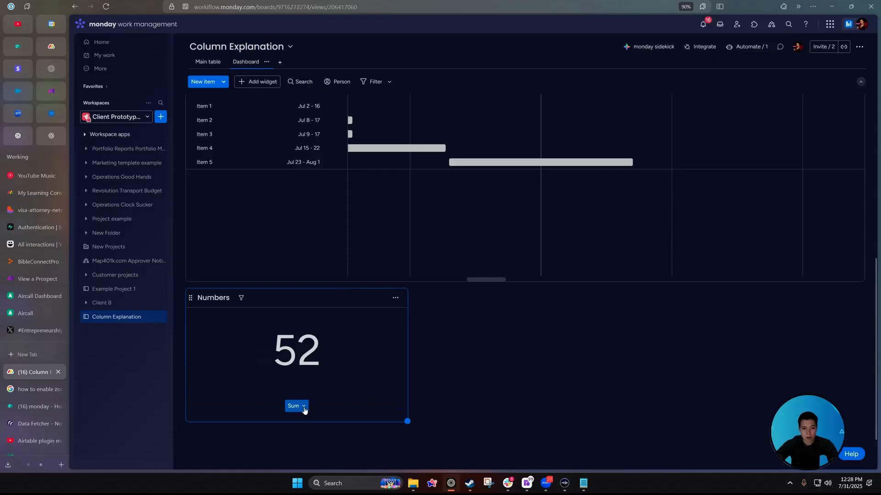
left_click(302, 411)
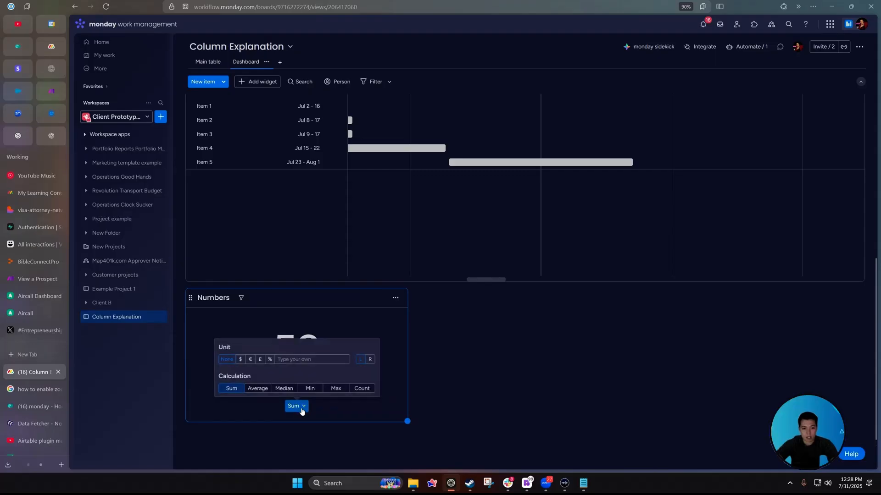
left_click(258, 389)
Title the Numbers widget 'AverageTask length (Days)'.
left_click(213, 298)
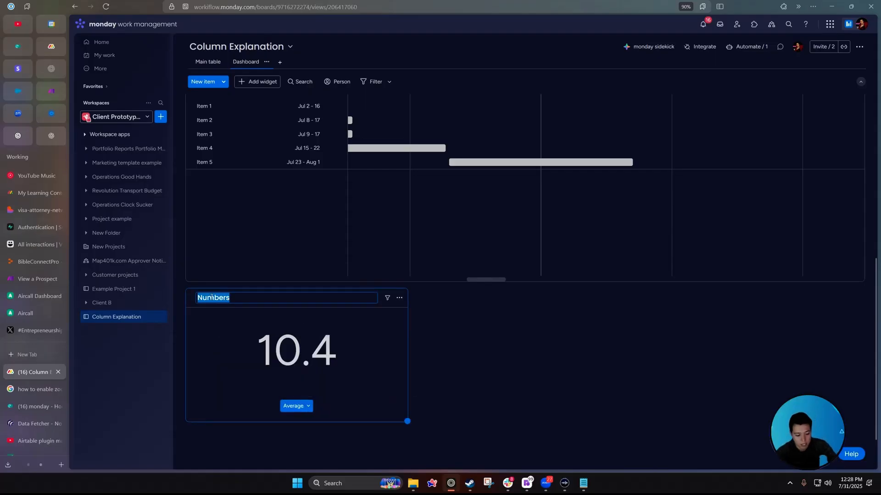
type("AverageTask len")
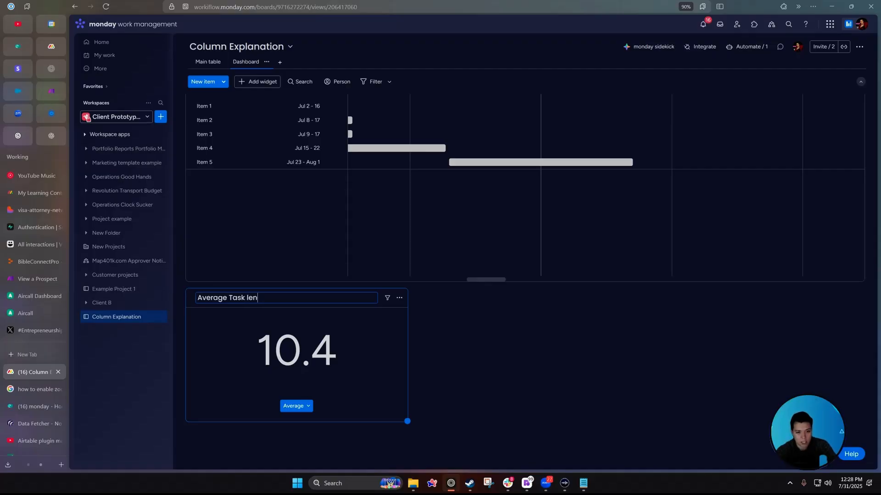
type("gth (Days)")
left_click(399, 298)
left_click(416, 330)
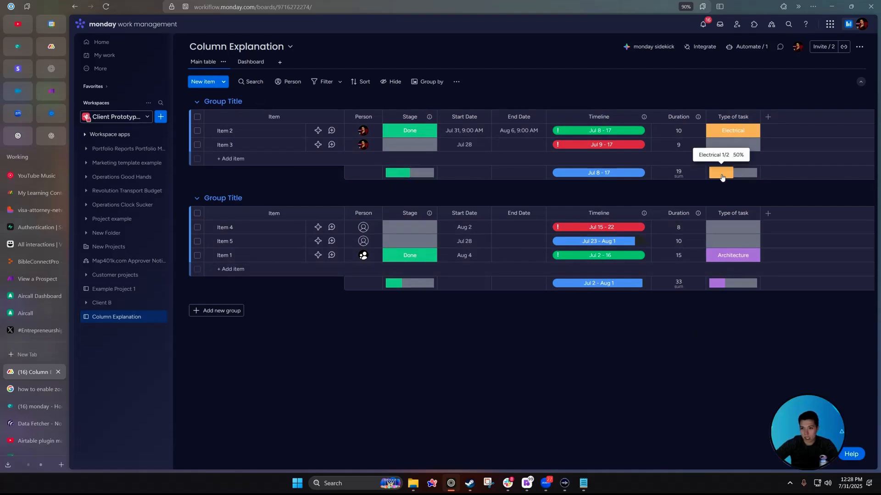
Switch the Duration group summaries from sums to averages, showing 9.5 and 11.
mouse_move(743, 177)
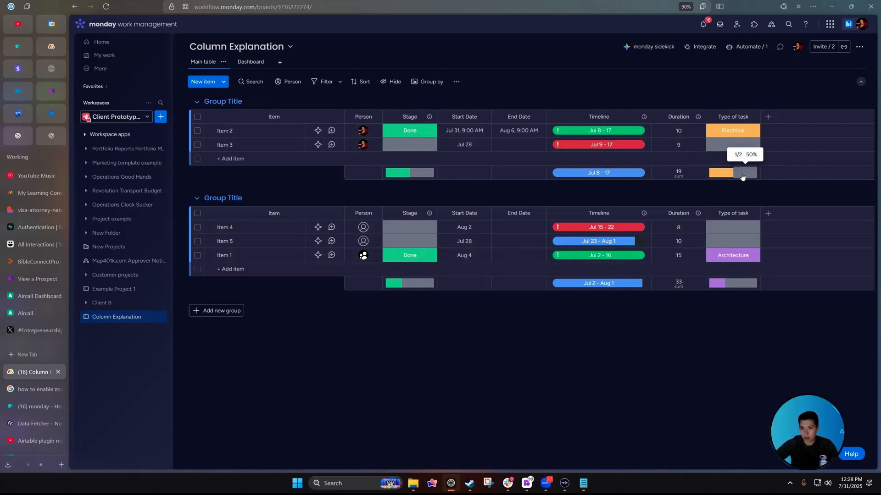
left_click(679, 177)
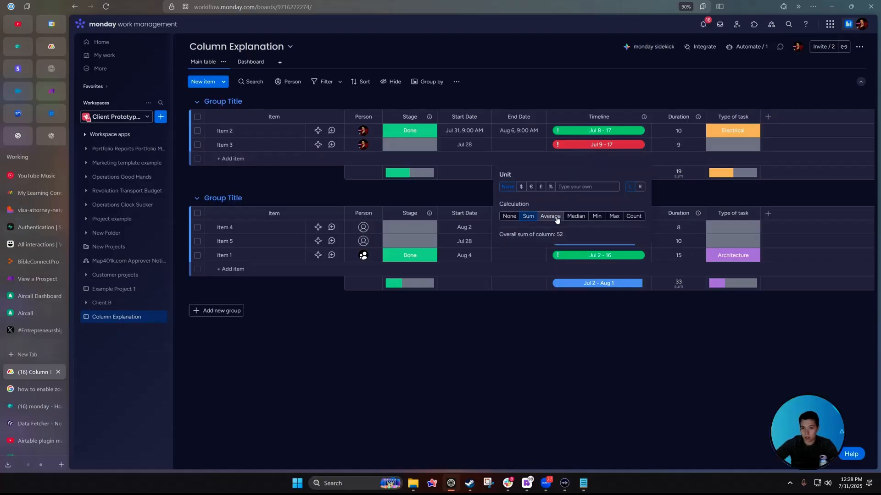
left_click(550, 216)
left_click(673, 192)
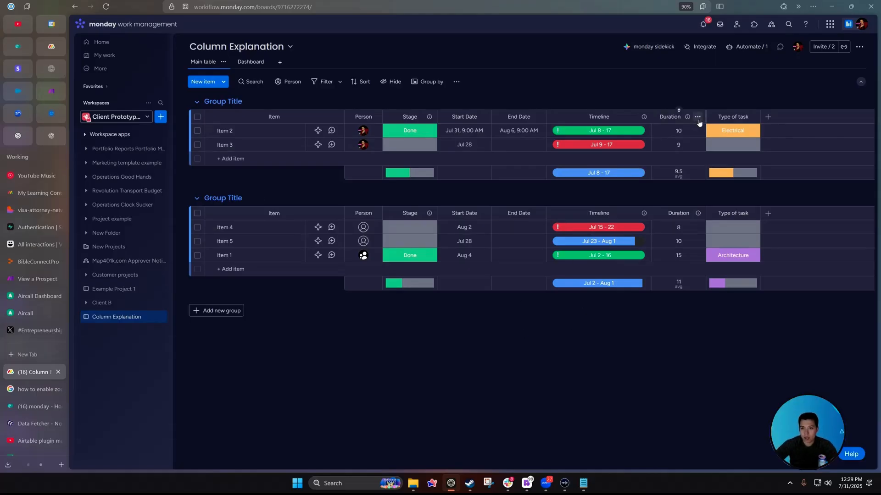
Add a Numbers column to the right of Duration.
left_click(697, 116)
mouse_move(750, 240)
left_click(631, 318)
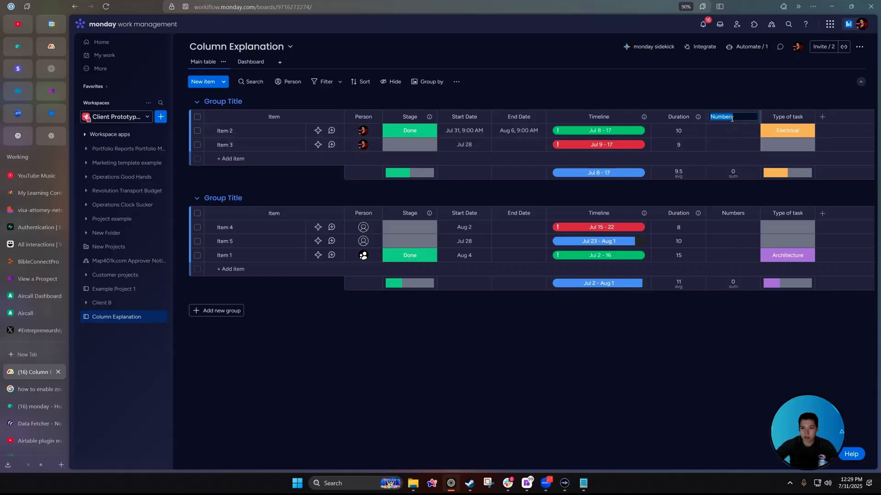
Name the new column Cost and enter costs of 50 and 75 for Items 2 and 3.
type("Cost")
left_click(733, 132)
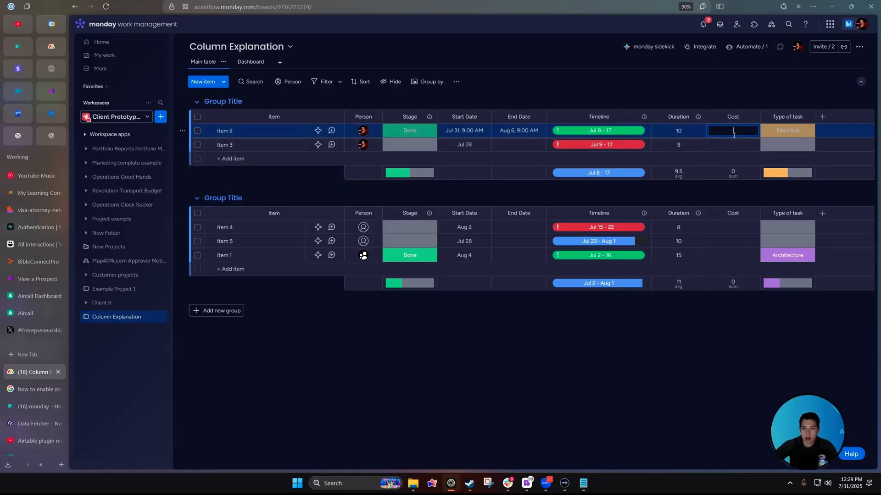
type("50")
key("Return")
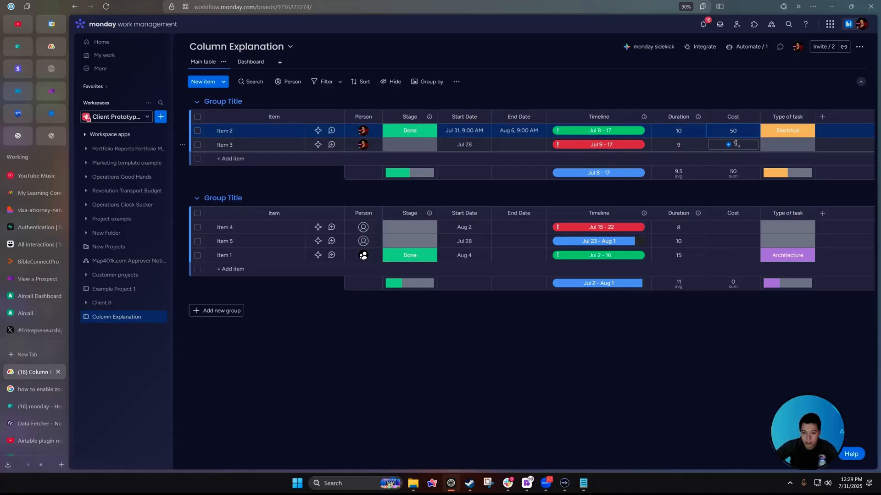
left_click(733, 145)
type("75")
Enter costs of 80, 90 and 120 for Items 4, 5 and 1.
left_click(729, 230)
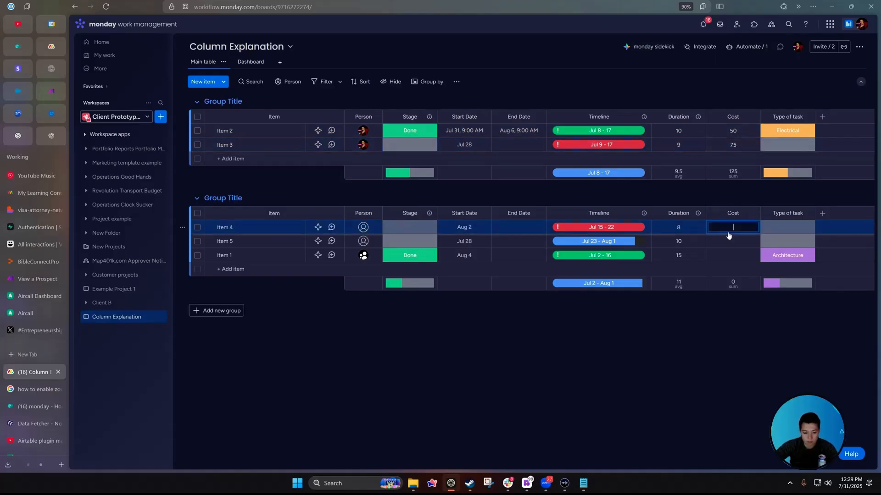
type("80")
left_click(728, 246)
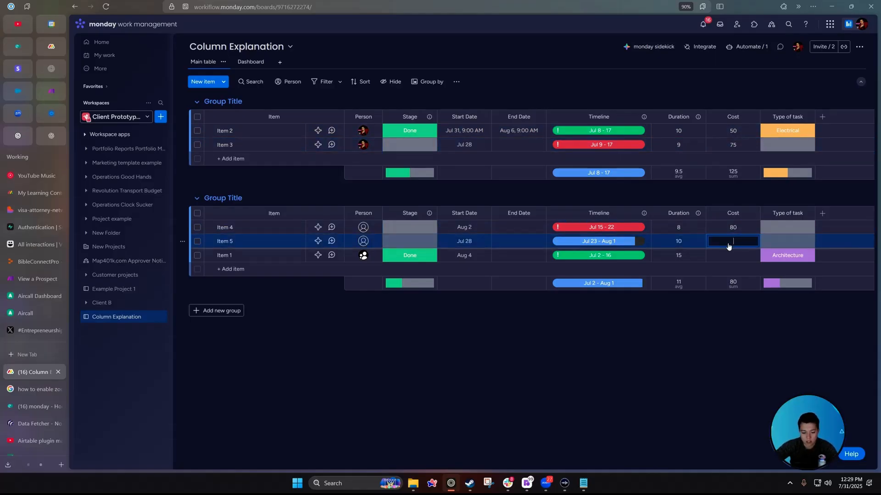
type("90")
key("Return")
type("120")
key("Return")
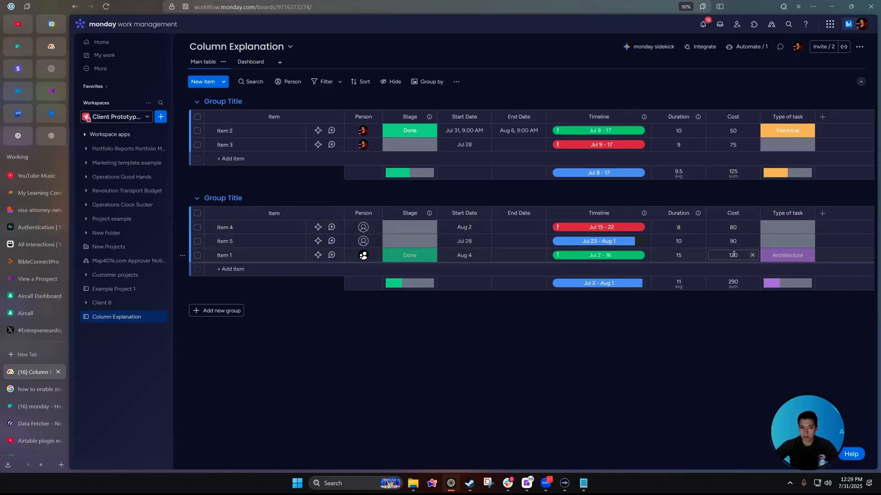
left_click(752, 117)
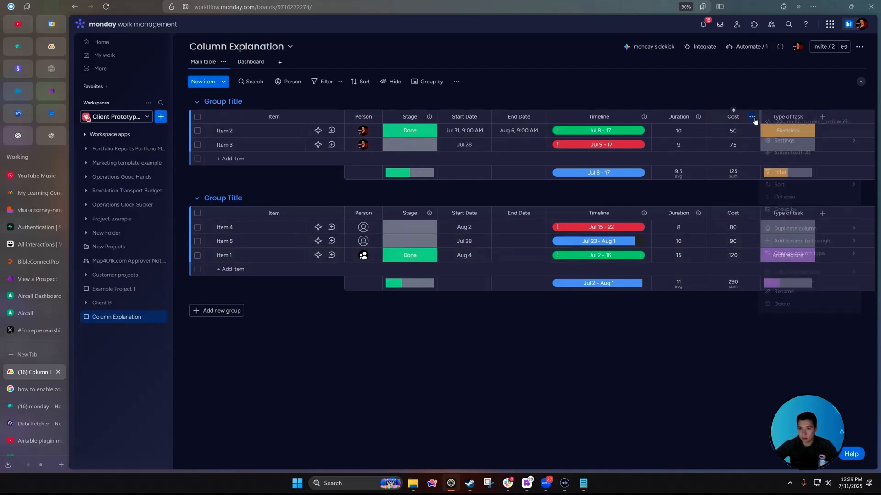
Show the Cost column's values as dollar amounts.
mouse_move(787, 143)
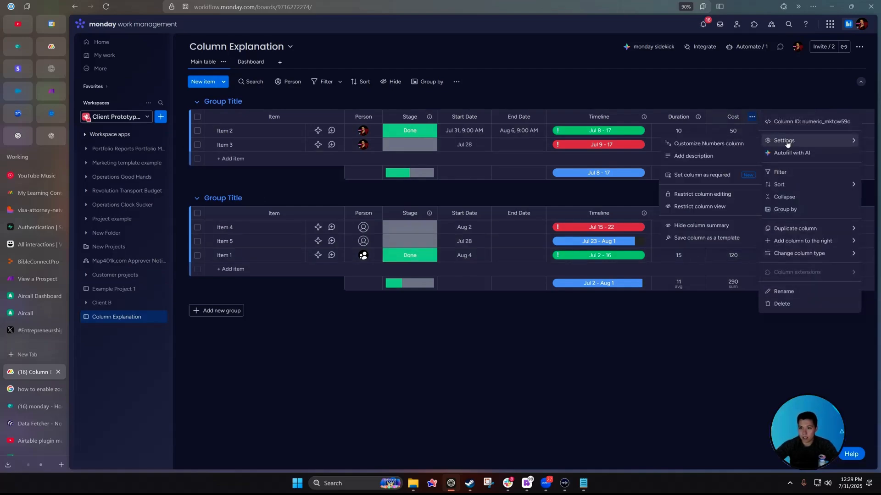
left_click(714, 144)
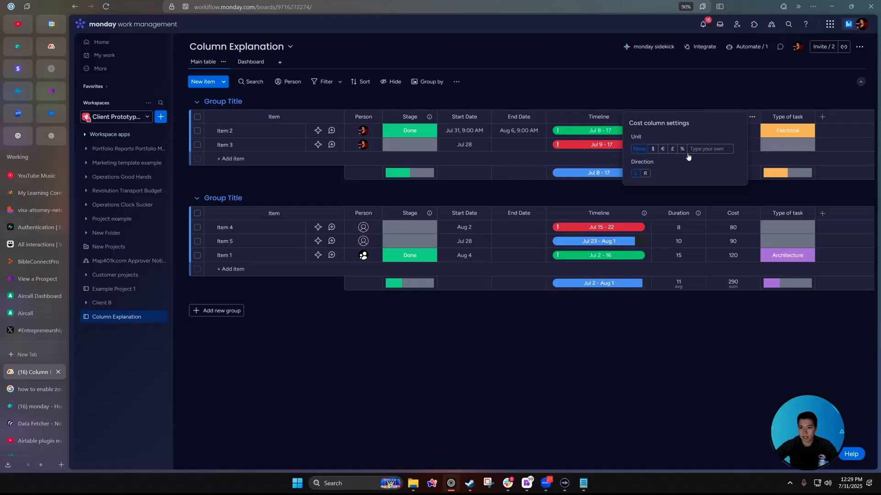
left_click(653, 153)
left_click(645, 174)
left_click(708, 148)
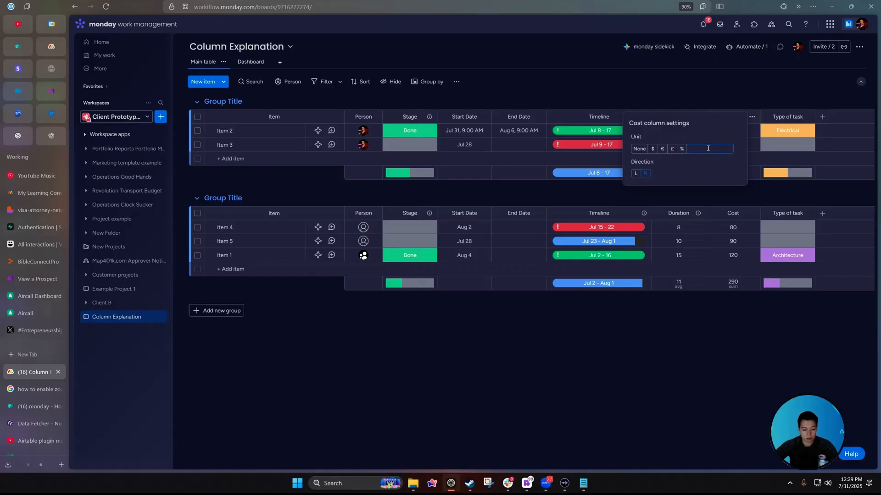
Give the Duration column the custom unit Days.
left_click(698, 118)
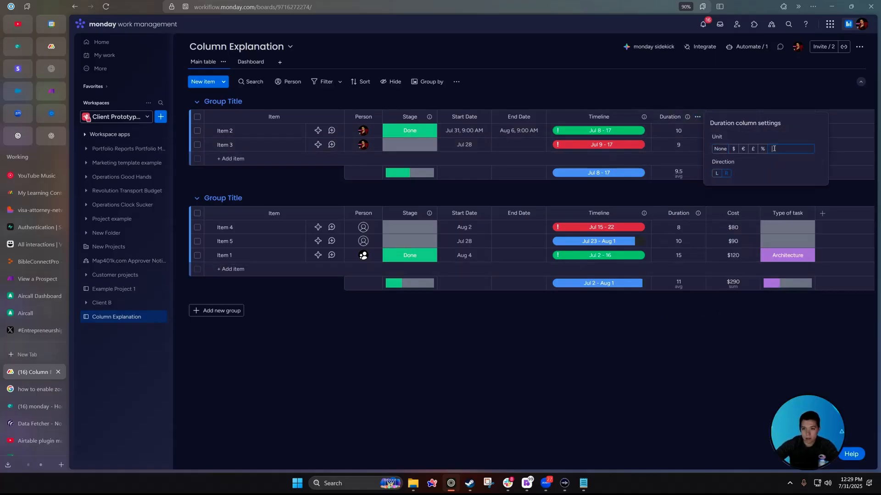
type("Days")
left_click(681, 352)
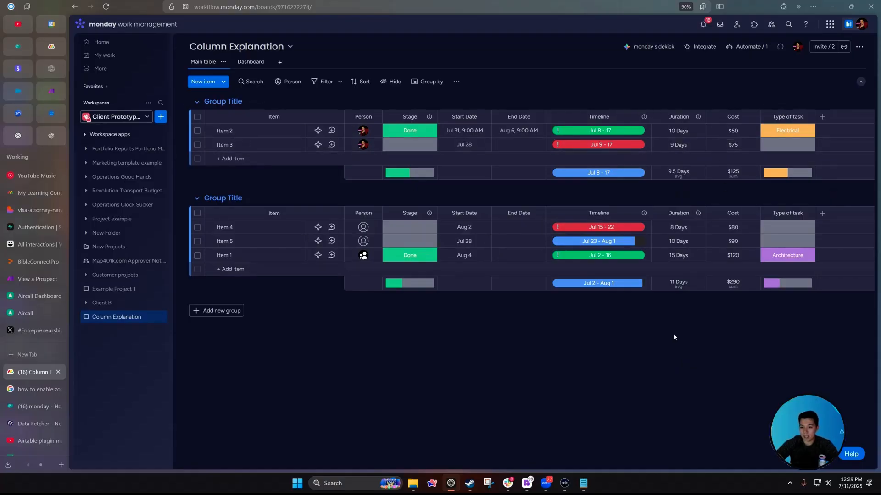
left_click(658, 261)
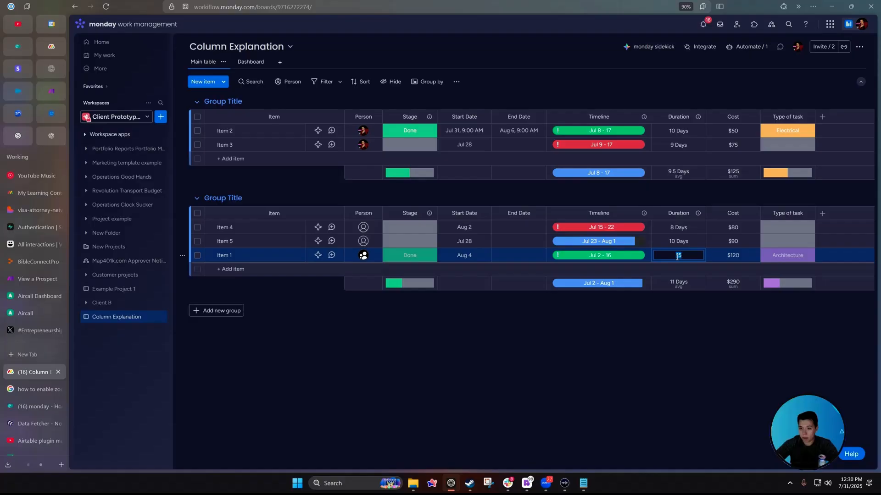
key("Escape")
left_click(687, 256)
left_click(688, 297)
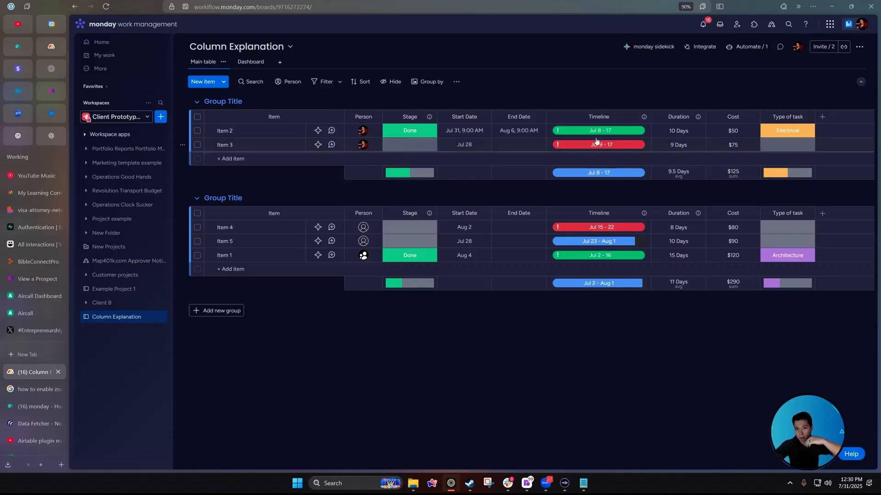
Add a Formula column to the right of Cost.
left_click(752, 116)
mouse_move(822, 245)
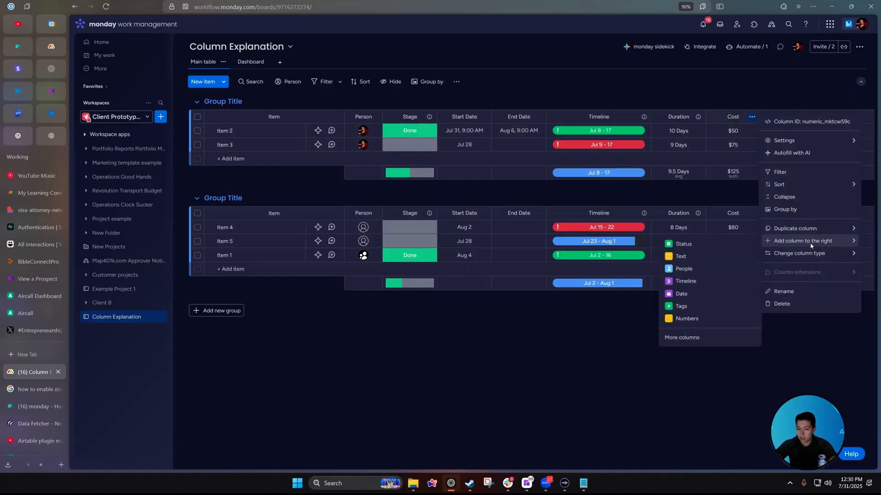
left_click(682, 339)
scroll(594, 341, "down", 2)
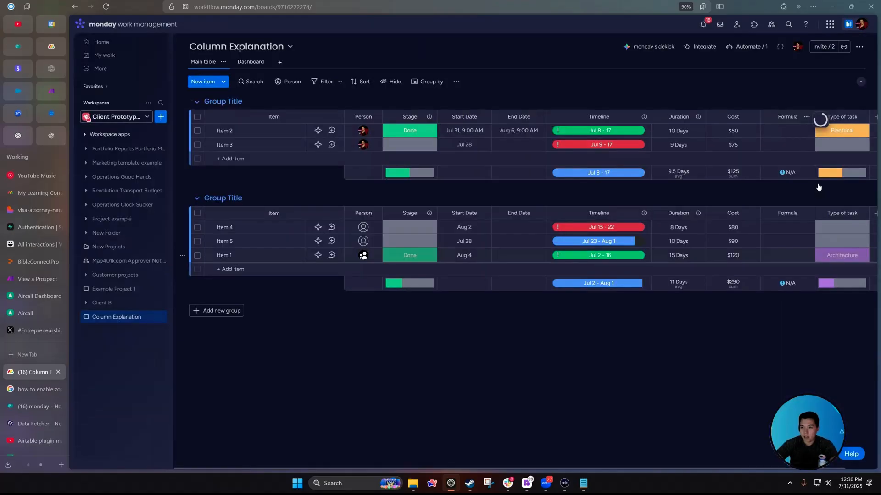
left_click(781, 135)
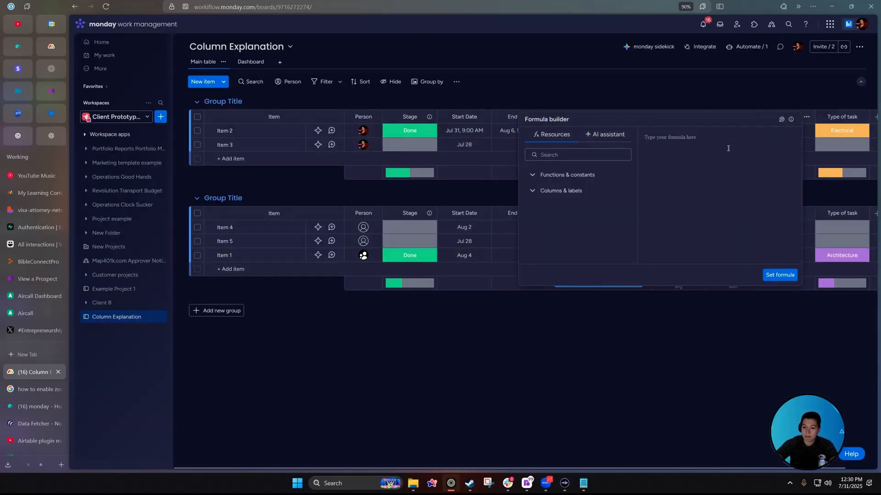
left_click(712, 85)
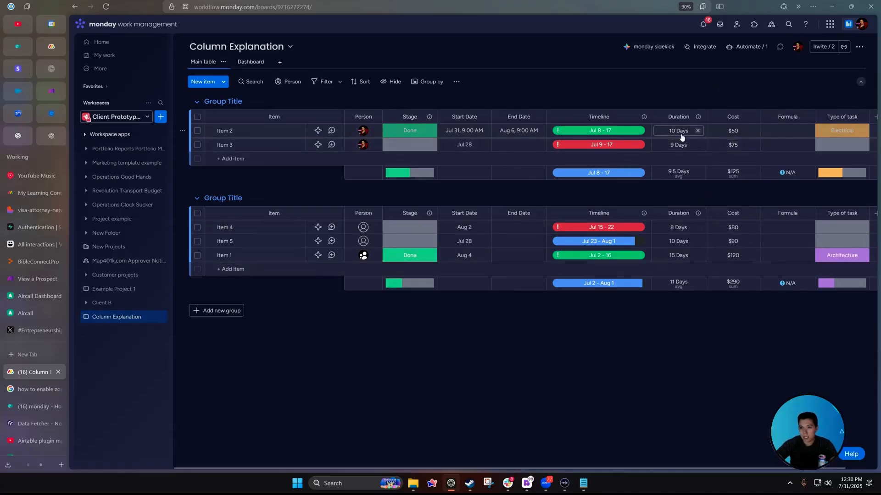
Set the formula to {Cost}/{Duration} for the new column.
left_click(791, 132)
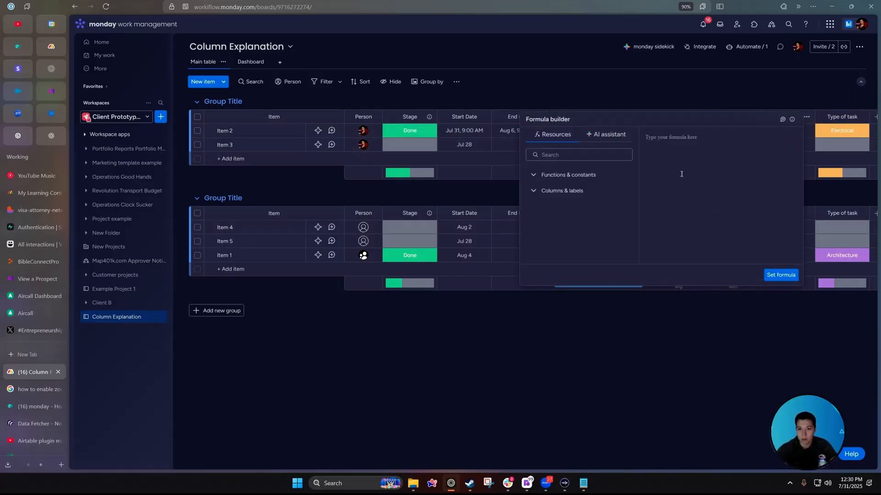
left_click(541, 175)
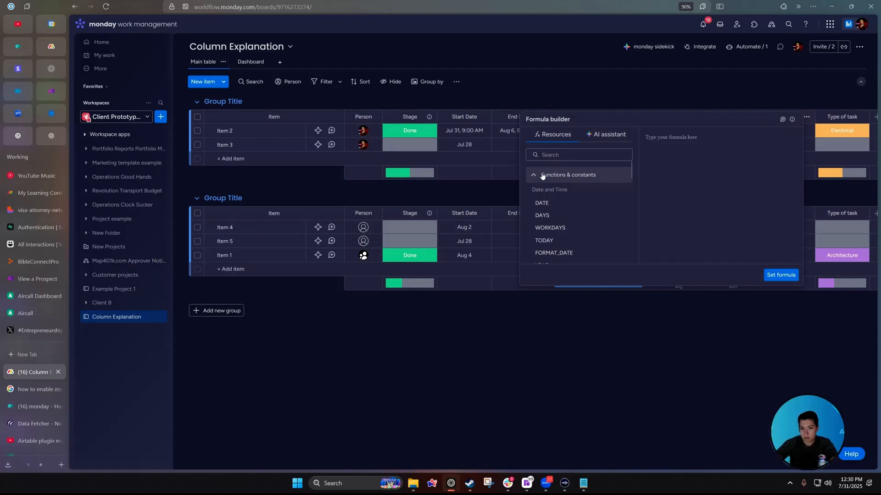
left_click(541, 175)
left_click(557, 191)
scroll(570, 220, "down", 2)
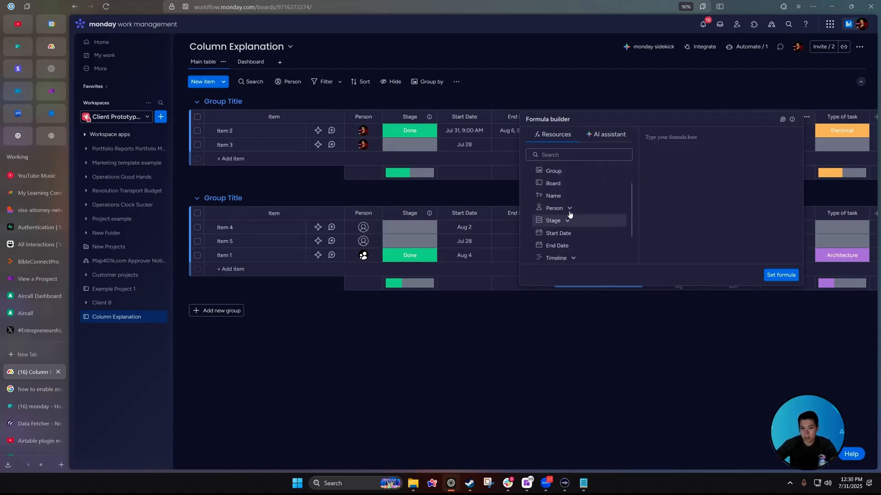
scroll(577, 264, "down", 3)
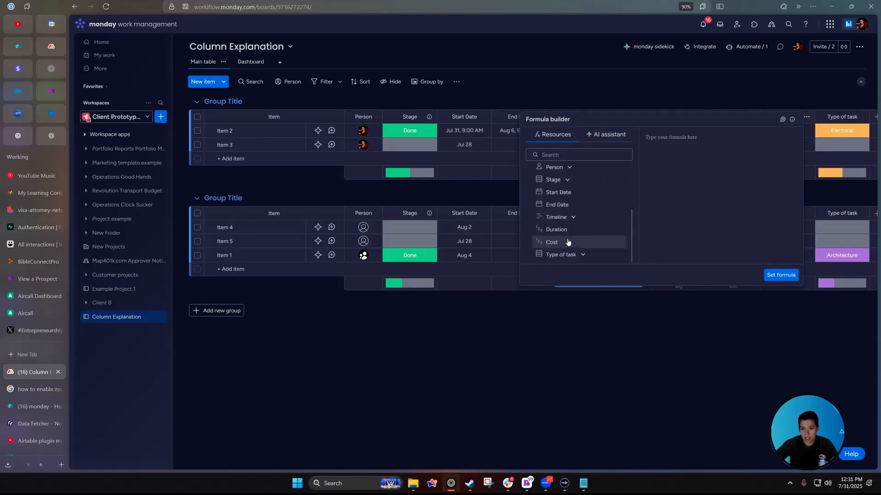
type("{cost")
key("Return")
type("/{Duration")
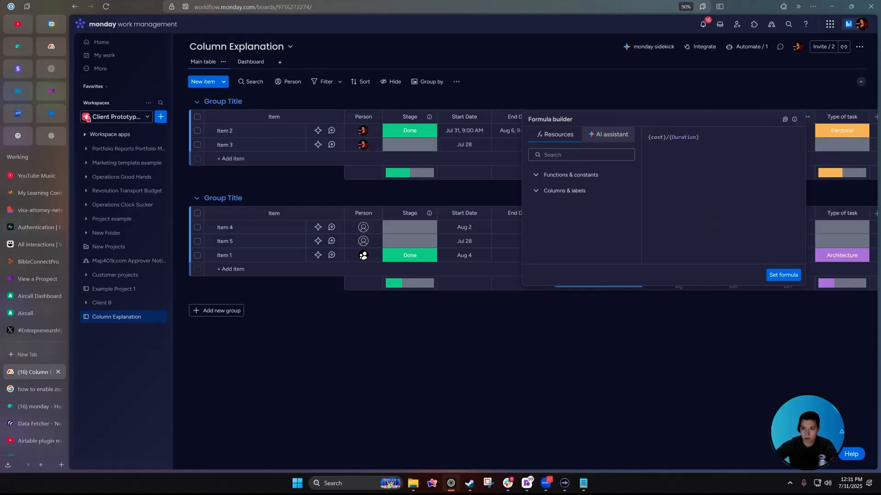
left_click(783, 275)
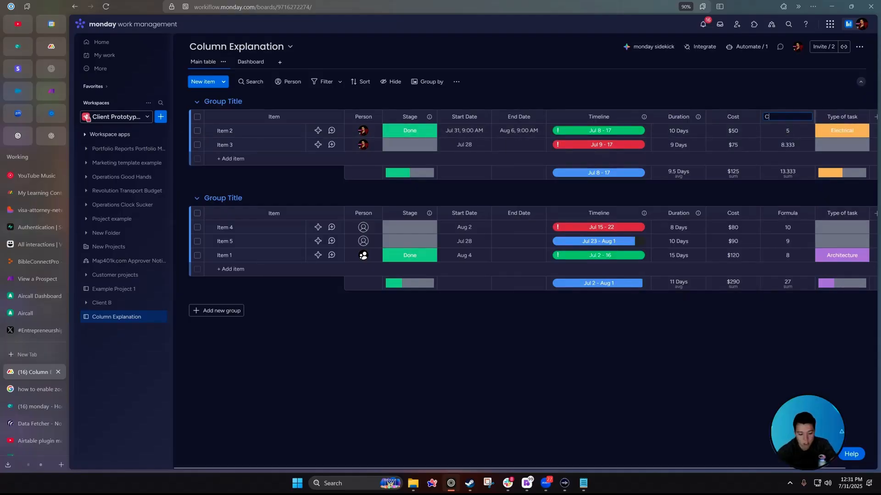
Rename the formula column to Cost per Day.
left_click(787, 116)
type("Cost per Day")
key("Return")
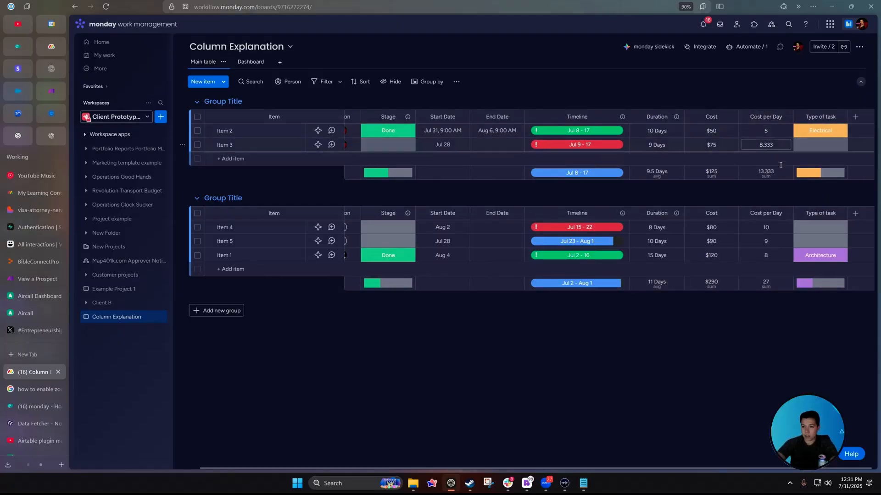
Duplicate the Average Task Length widget on the dashboard.
left_click(250, 61)
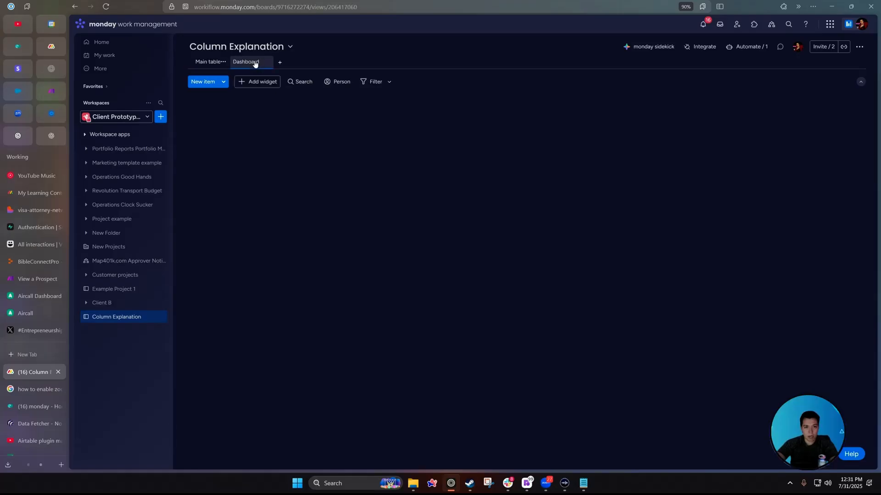
scroll(458, 266, "down", 6)
left_click(395, 246)
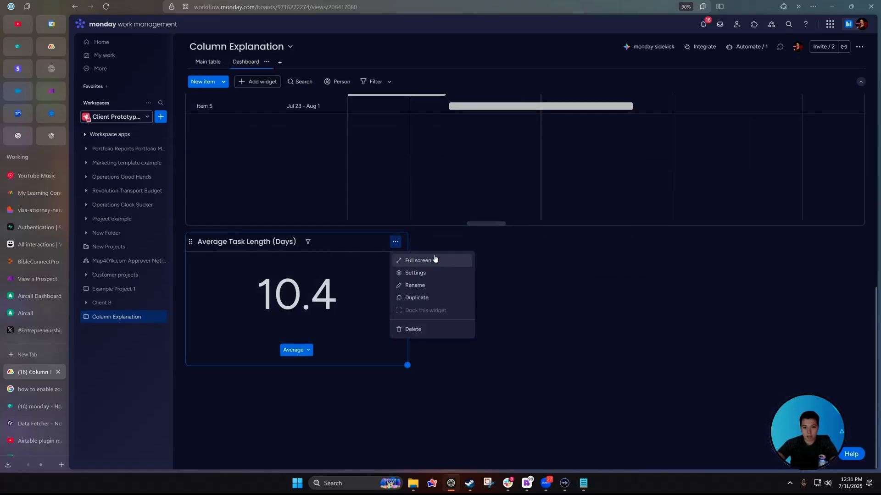
left_click(427, 298)
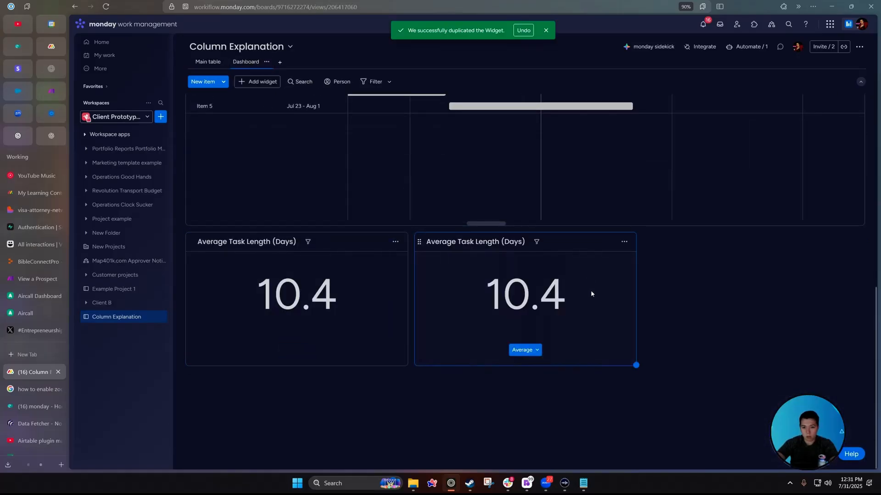
Make the duplicate average Cost per Day instead of Duration, giving 8.067.
left_click(624, 242)
left_click(642, 274)
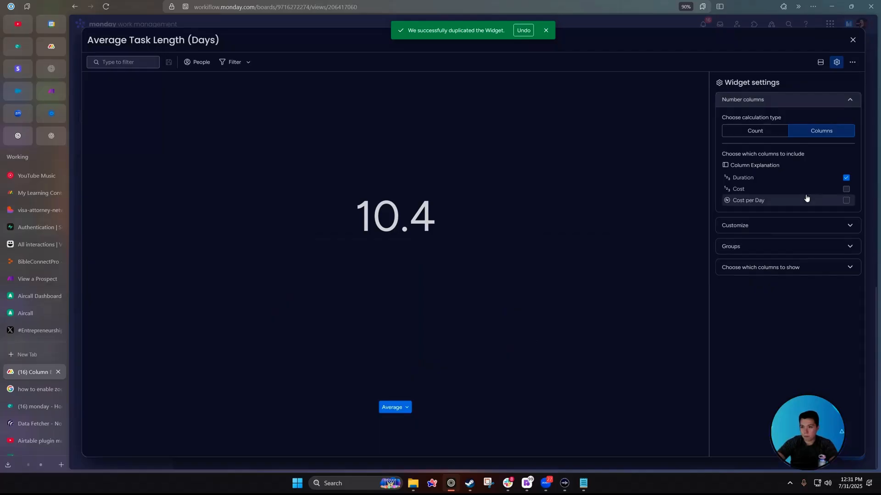
left_click(846, 200)
left_click(846, 178)
double_click(412, 219)
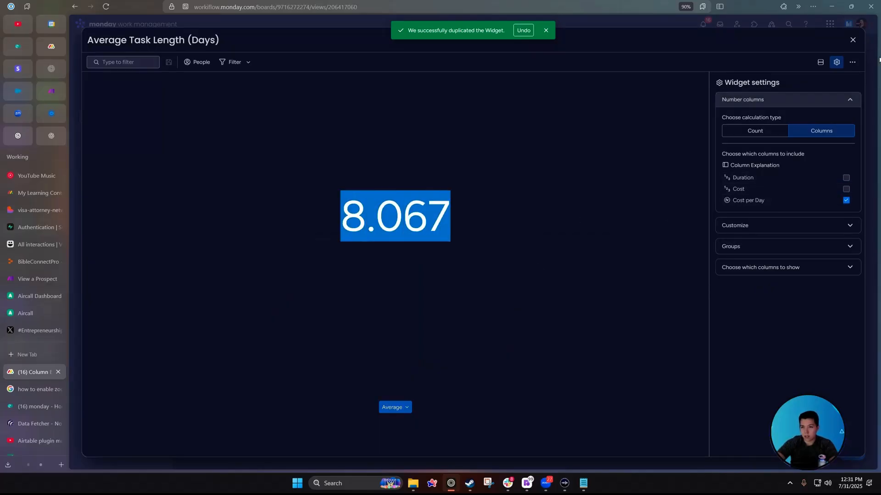
left_click(852, 40)
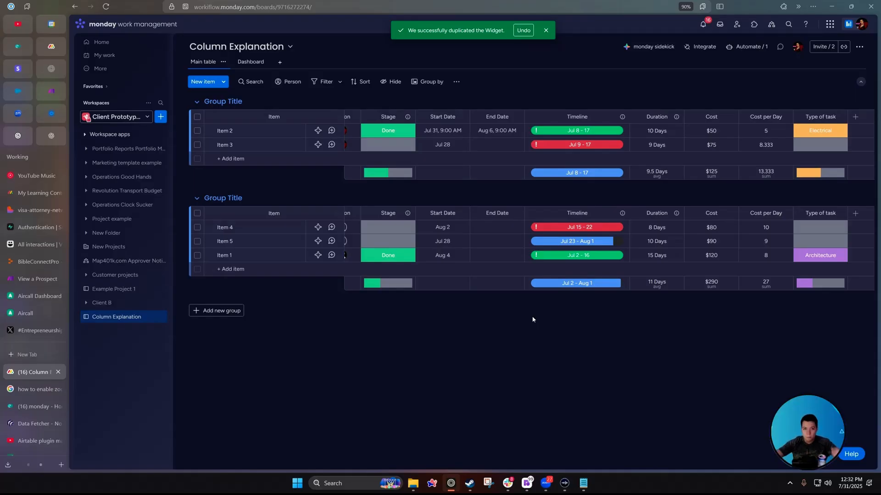
scroll(533, 319, "left", 1)
Replace Item 3's assignee with a different team member.
left_click(364, 145)
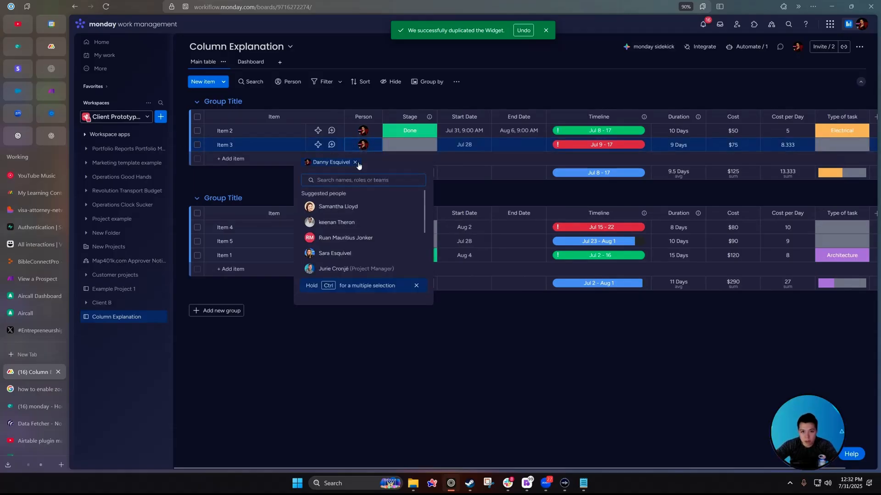
left_click(356, 163)
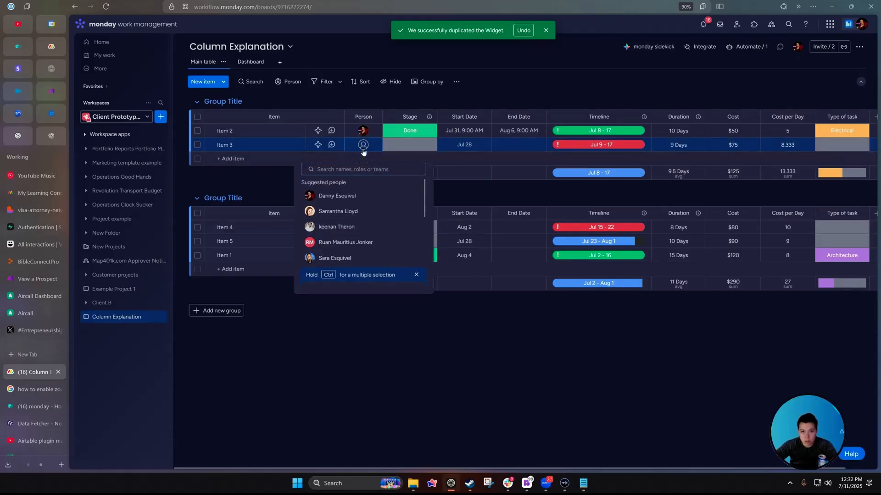
left_click(335, 211)
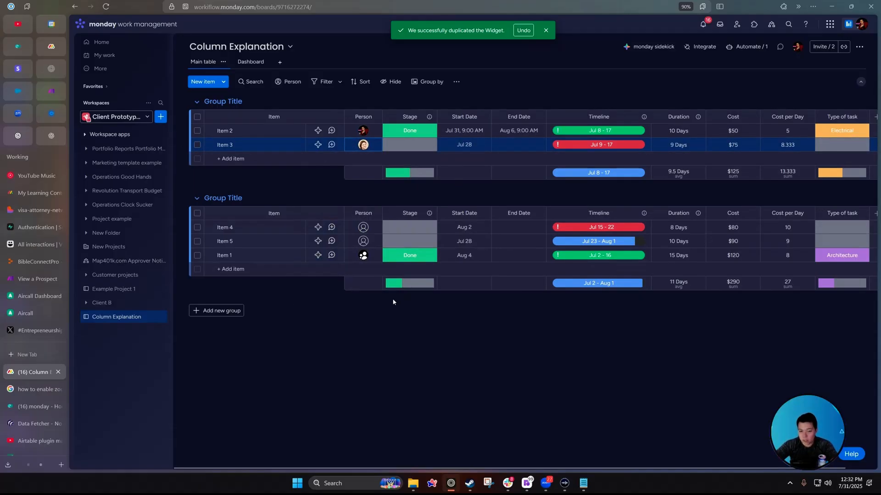
Copy the Architecture label into Item 3's Type of task cell.
scroll(399, 291, "right", 1)
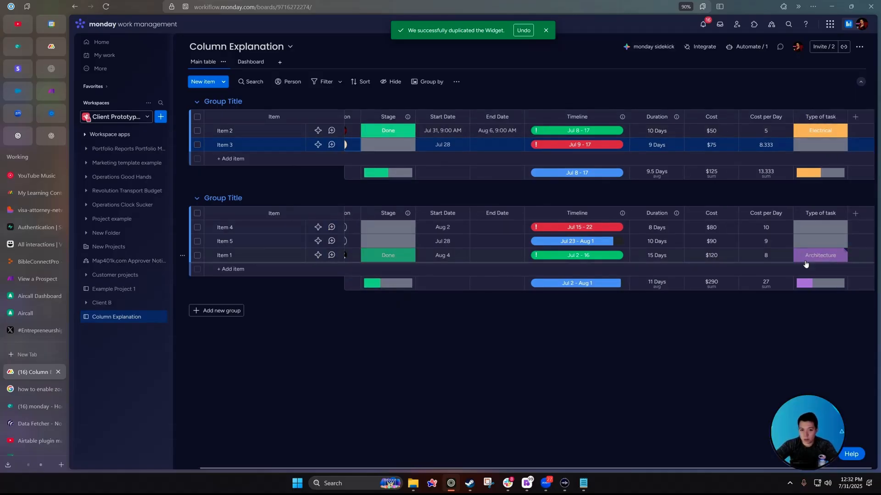
left_click_drag(806, 264, 820, 145)
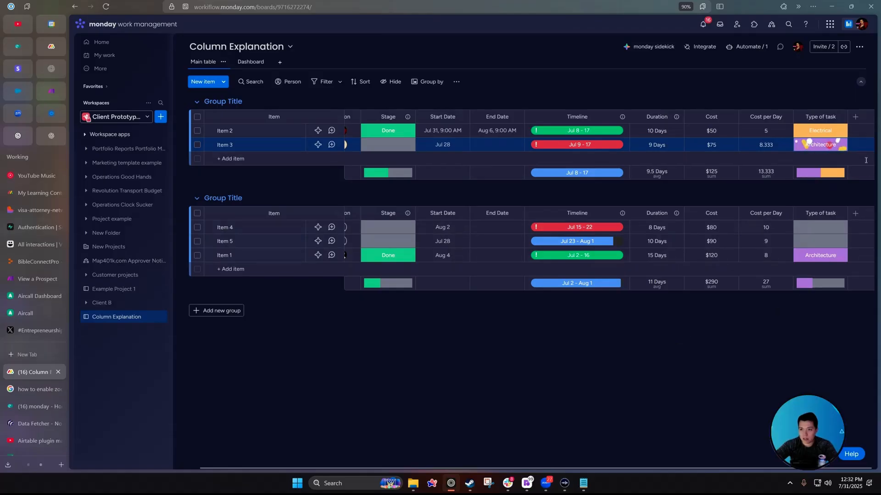
left_click(855, 117)
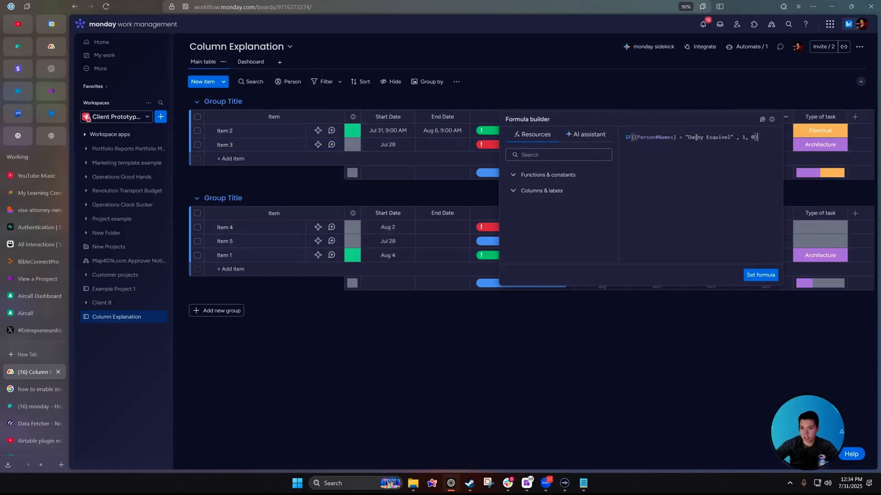
Add a second pasted IF testing for Electrical, with its result set to 3.
left_click(427, 373)
scroll(425, 367, "left", 2)
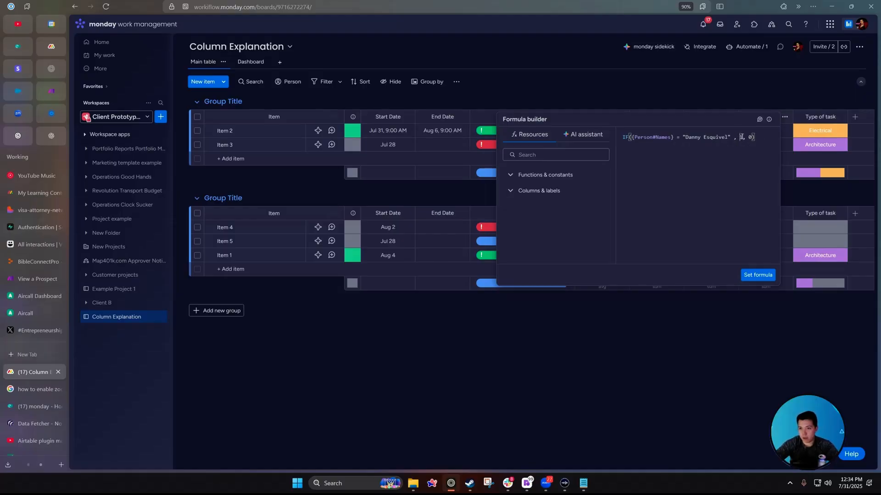
type("+")
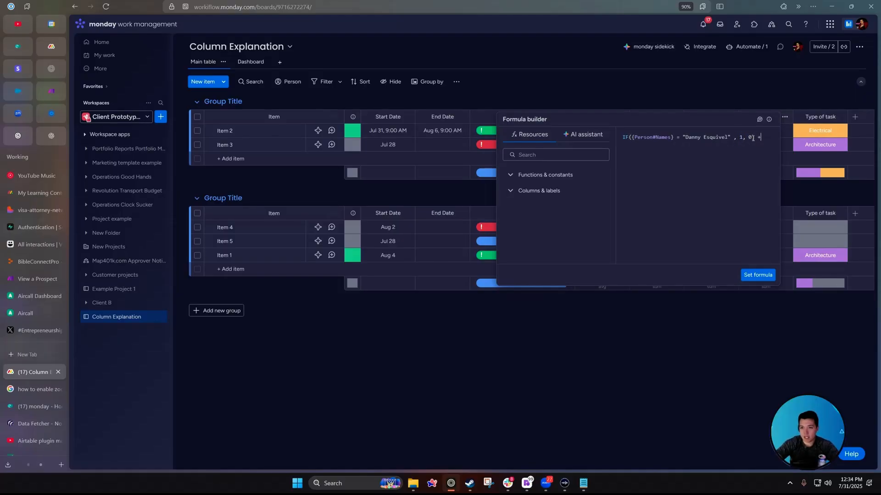
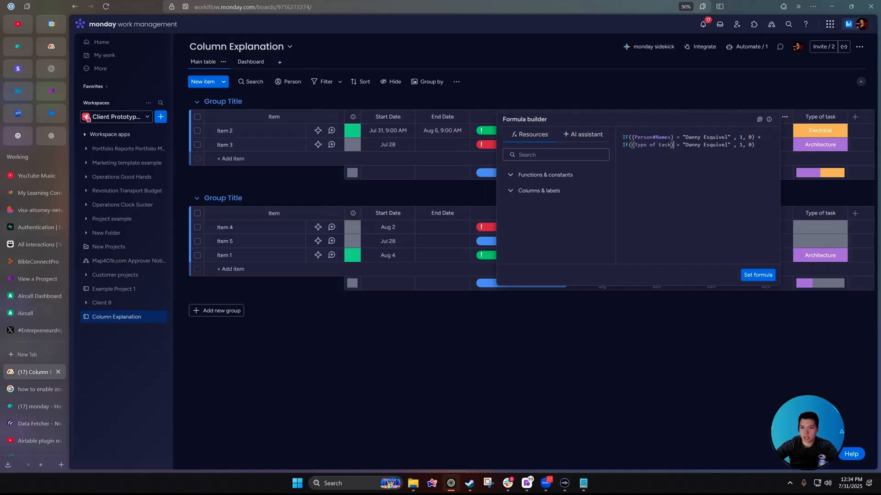
type("Electrical")
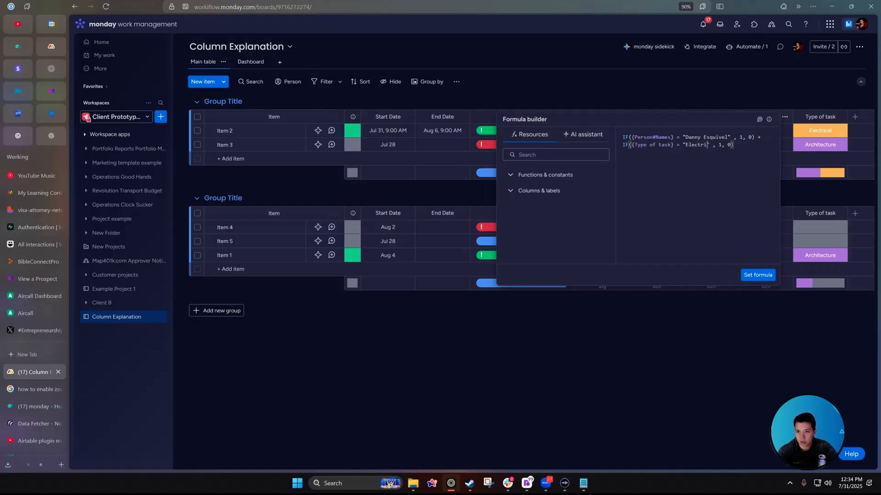
key("Right")
key("Right")
key("Right")
key("Right")
key("Right")
key("BackSpace")
type("3")
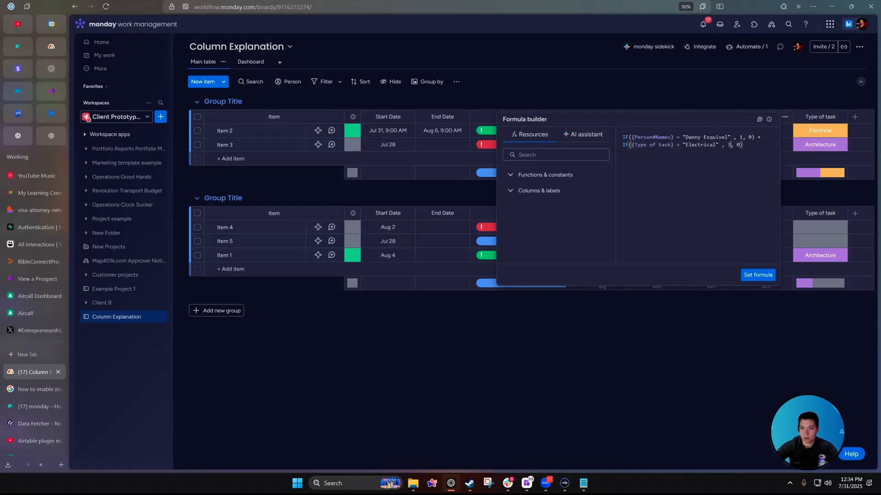
left_click(757, 275)
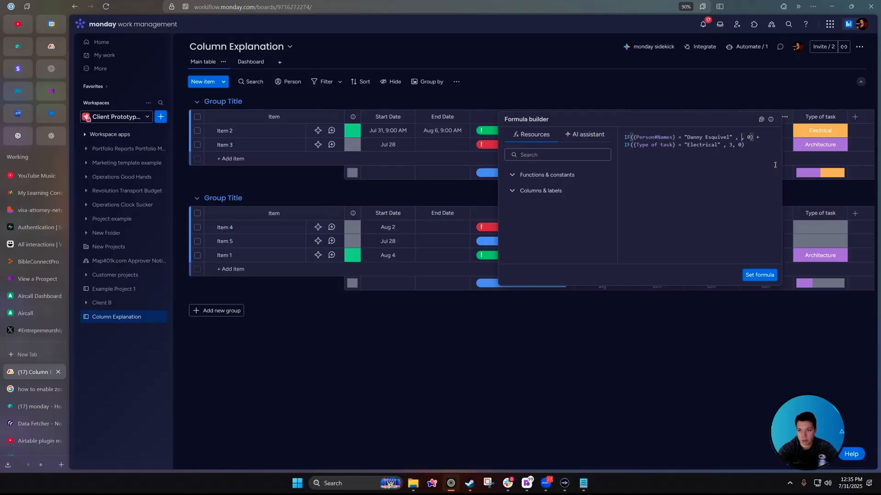
Set the first IF's result to 1, remove its fallback value, and apply the formula.
key("BackSpace")
type("1")
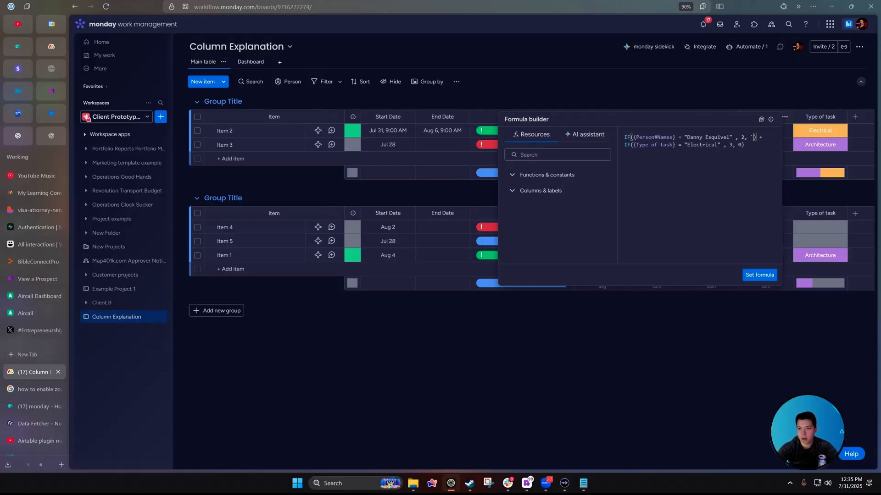
key("Down")
key("Left")
key("Down")
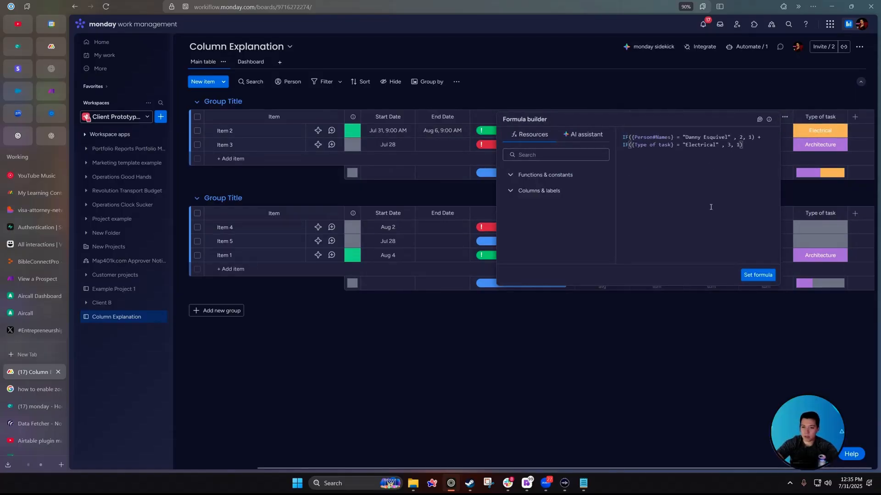
left_click(506, 310)
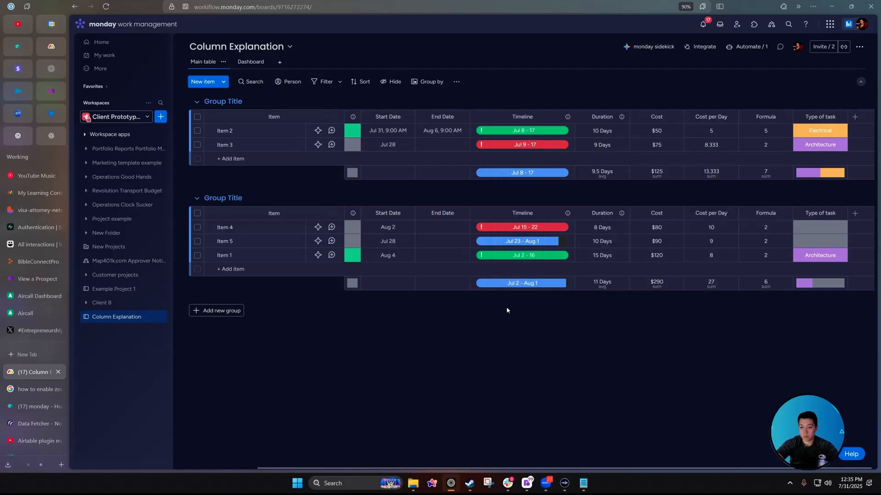
Add a Dependency column and, after comparing Strict and No action, save it in Flexible mode.
left_click(855, 117)
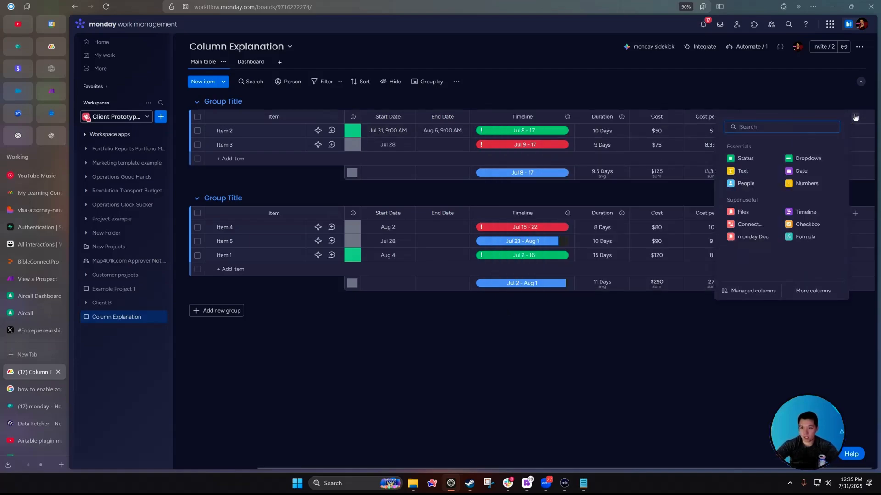
type("d")
left_click(781, 159)
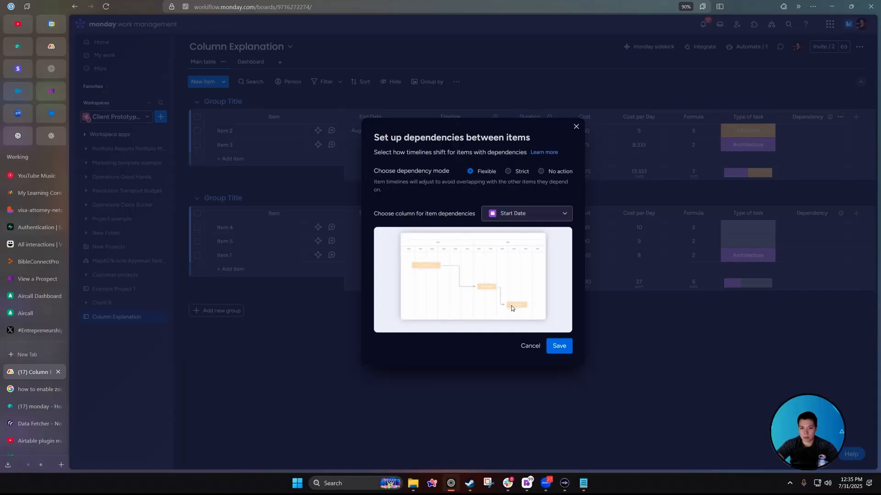
left_click(508, 174)
left_click(541, 172)
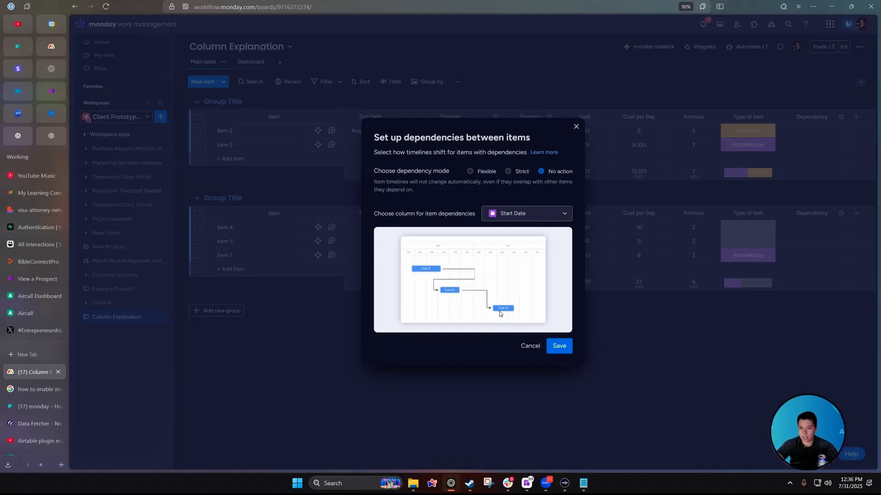
left_click(508, 171)
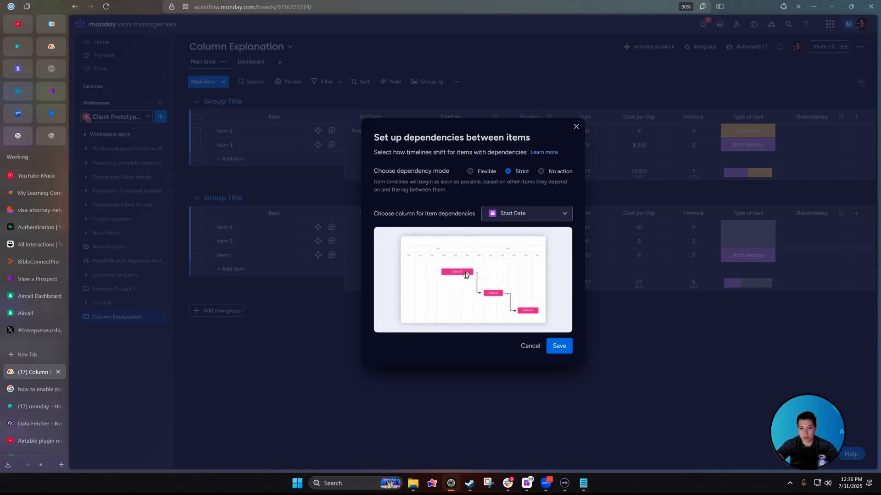
left_click(493, 171)
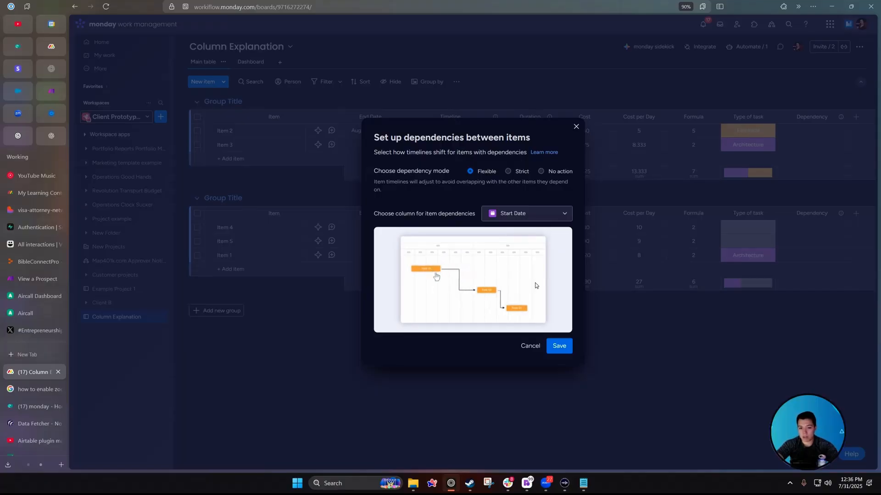
left_click(562, 348)
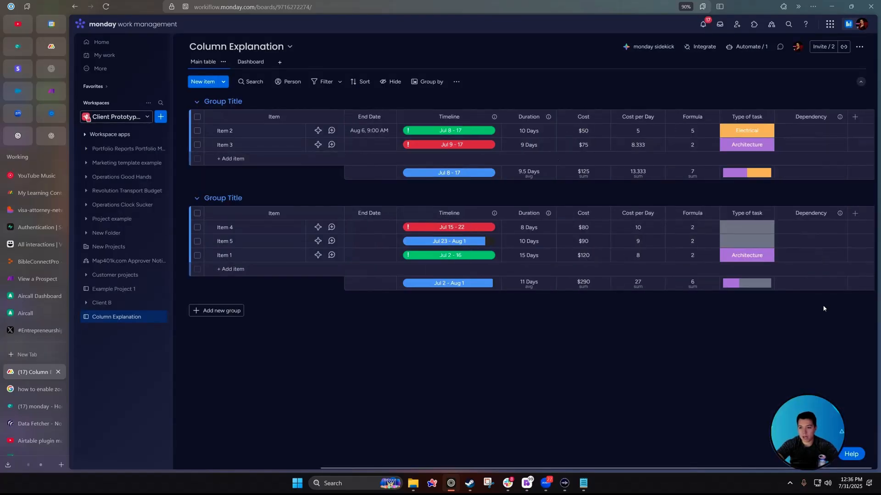
Move Dependency between Timeline and Duration, clear the timelines, and put Item 1 at the top.
left_click(789, 114)
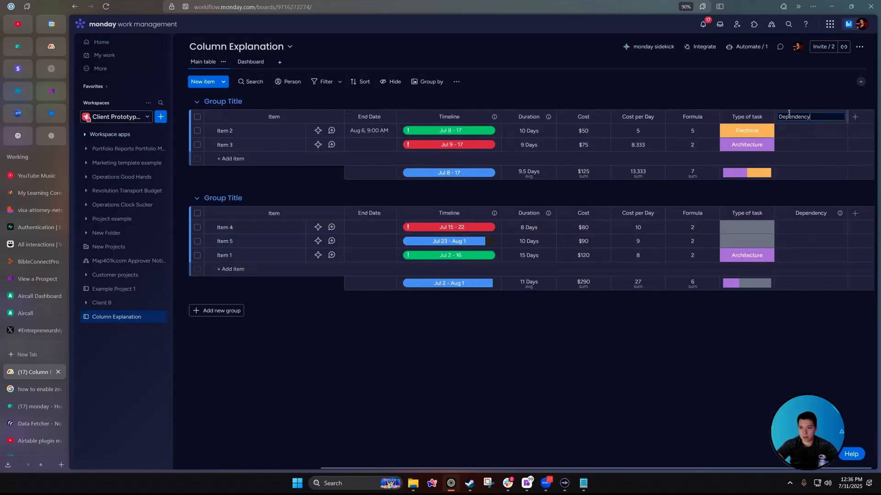
left_click_drag(789, 117, 537, 116)
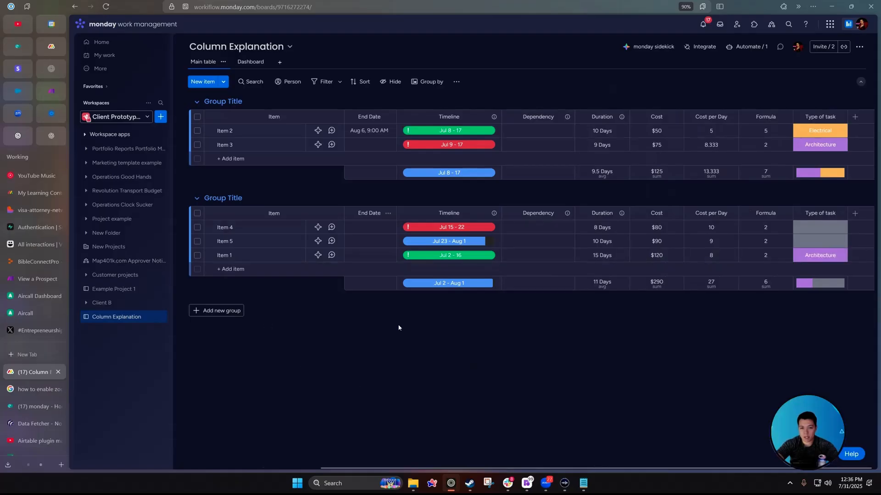
left_click(493, 255)
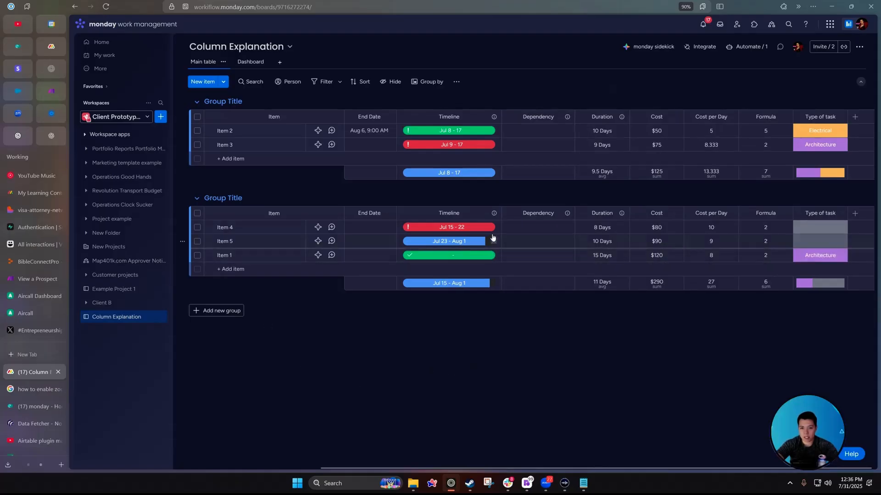
left_click(494, 228)
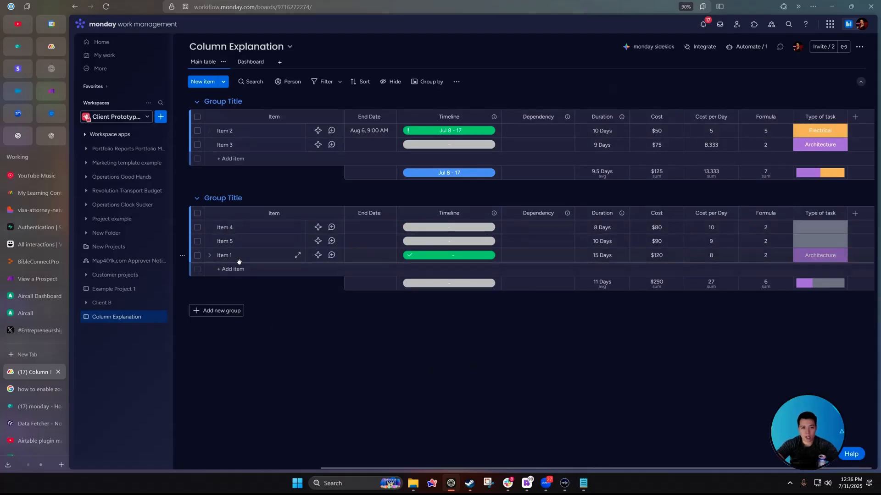
left_click_drag(239, 262, 275, 133)
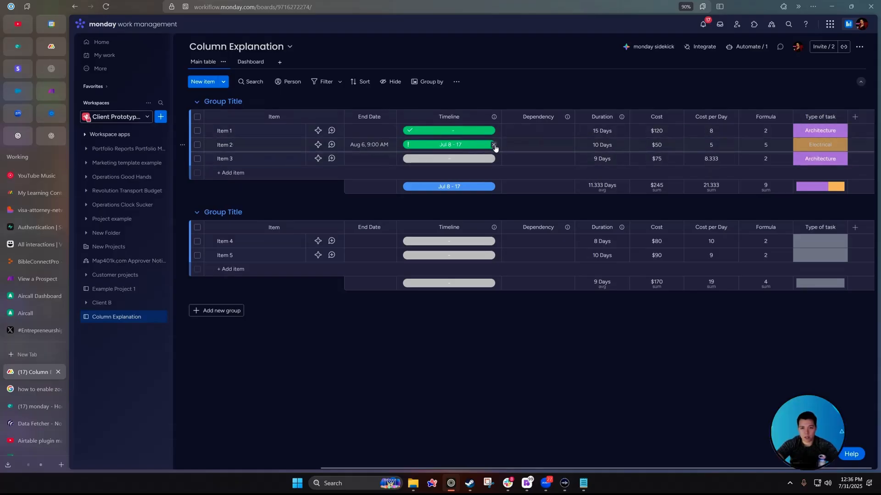
Make Item 2 depend on Item 1, Item 4 on Item 3, and Item 5 on Item 4.
left_click(493, 145)
left_click(527, 144)
left_click(503, 229)
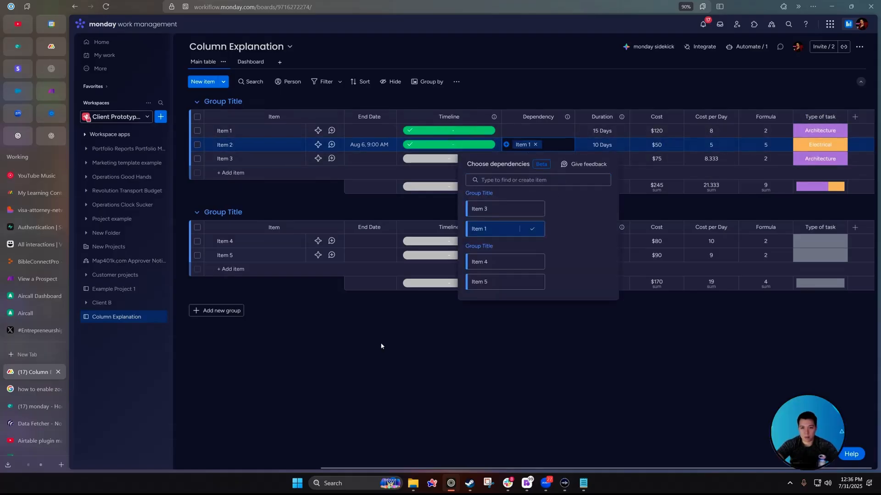
left_click(381, 346)
left_click(553, 242)
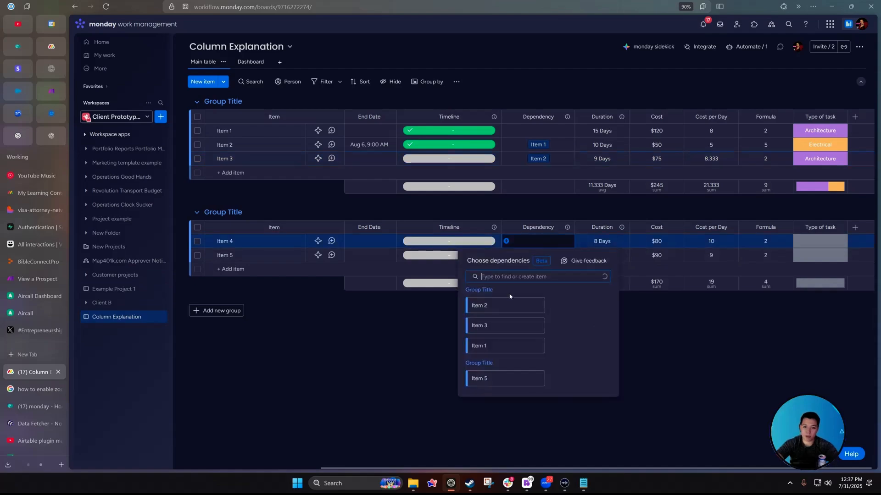
left_click(503, 325)
left_click(531, 255)
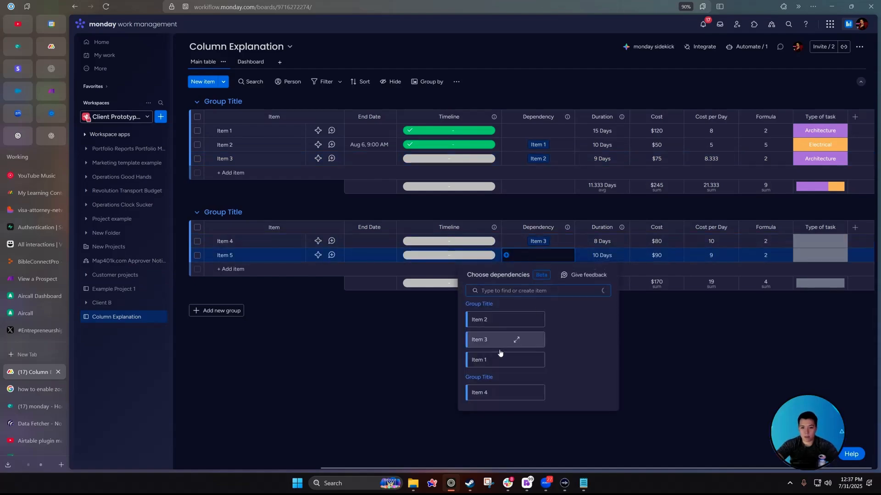
left_click(499, 392)
left_click(455, 132)
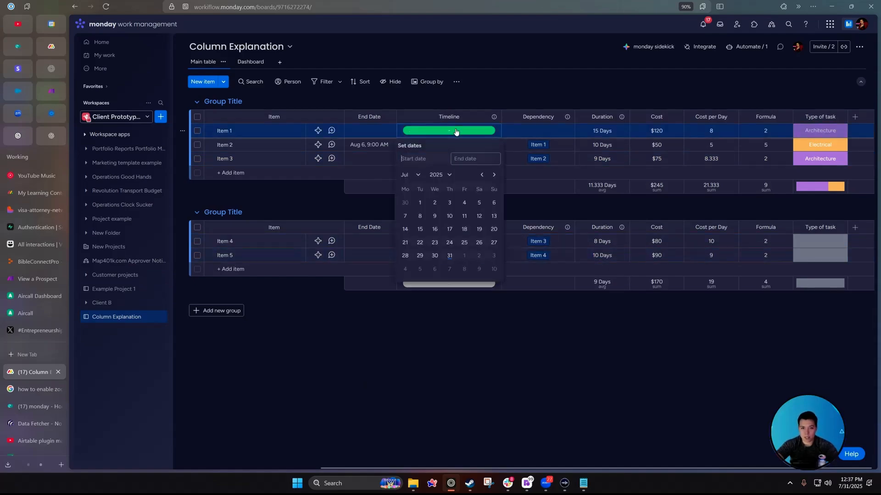
Set timelines Jul 15–24 for Item 1, Jul 23–31 for Item 2, Jul 29–Aug 5 for Item 3.
left_click(423, 229)
left_click(453, 243)
left_click(449, 146)
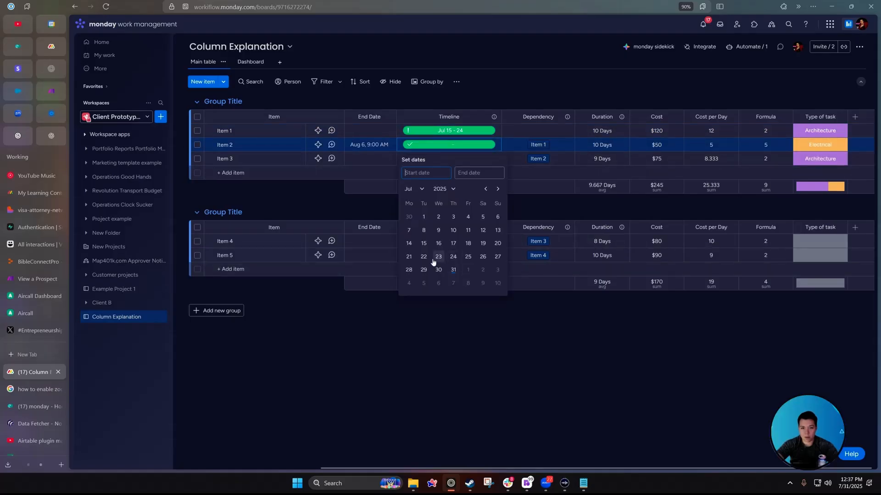
left_click(438, 256)
left_click(452, 269)
left_click(429, 159)
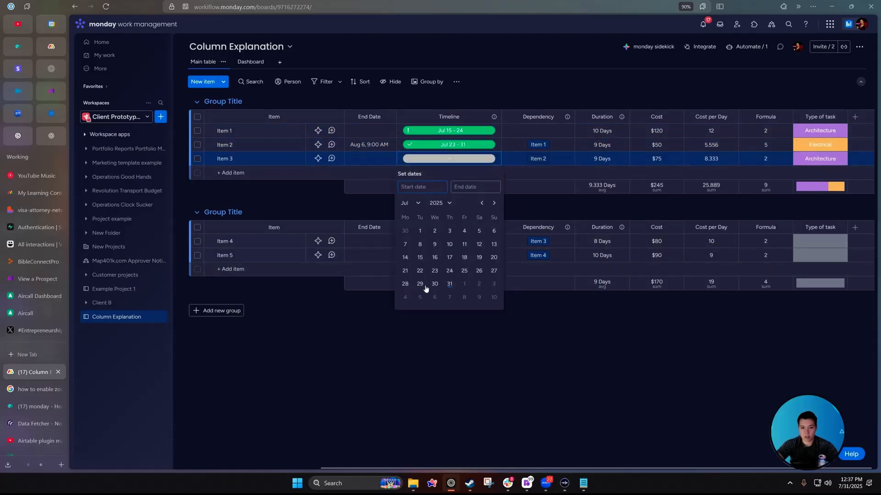
left_click(420, 285)
left_click(420, 298)
Set Item 4's timeline to Aug 6–9 and Item 5's to Aug 9–14.
left_click(346, 368)
left_click(449, 241)
left_click(434, 378)
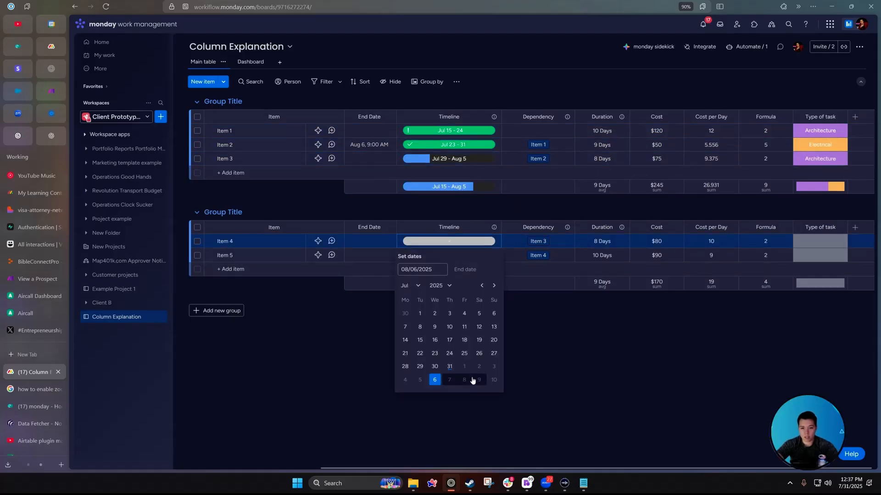
left_click(479, 378)
left_click(387, 432)
left_click(449, 256)
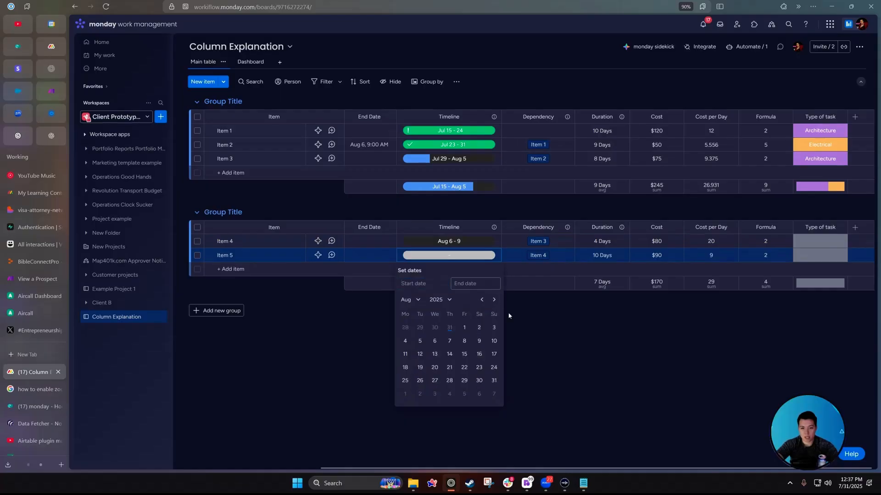
left_click(478, 340)
left_click(450, 354)
left_click(351, 426)
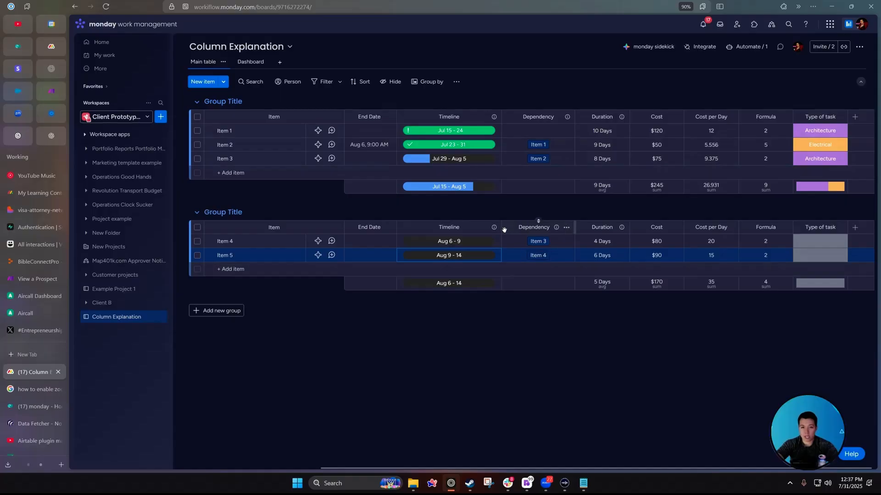
Change Item 1's timeline to Jul 8–24, keeping the Jul 24 end date.
left_click(445, 131)
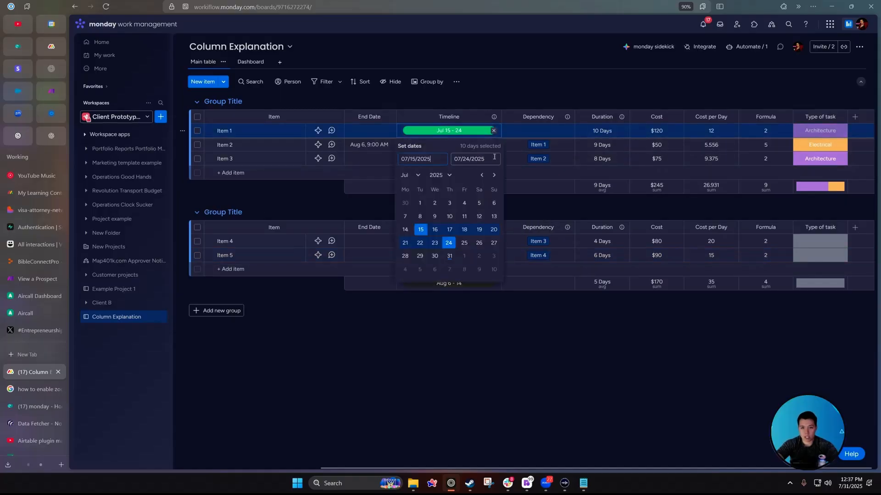
left_click(436, 229)
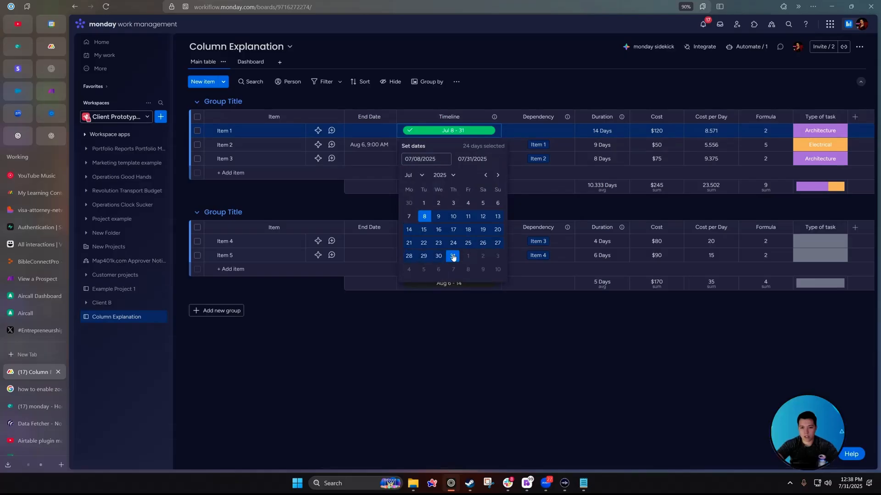
left_click(452, 245)
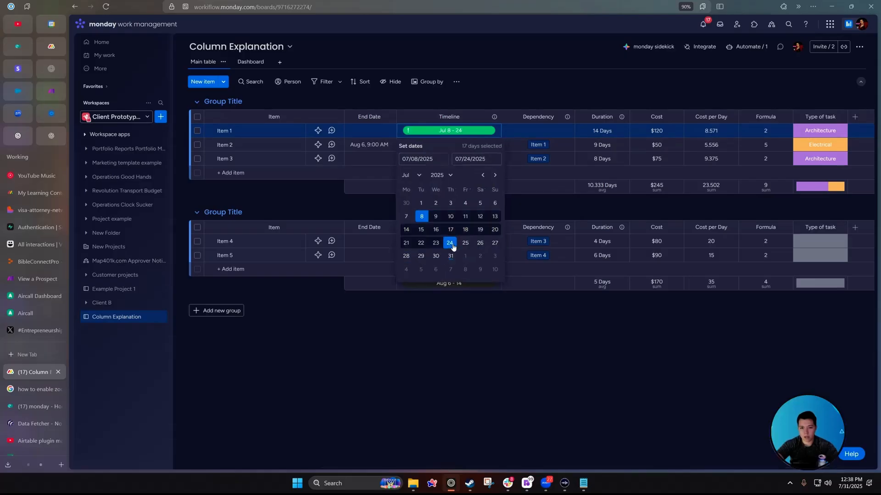
left_click(456, 135)
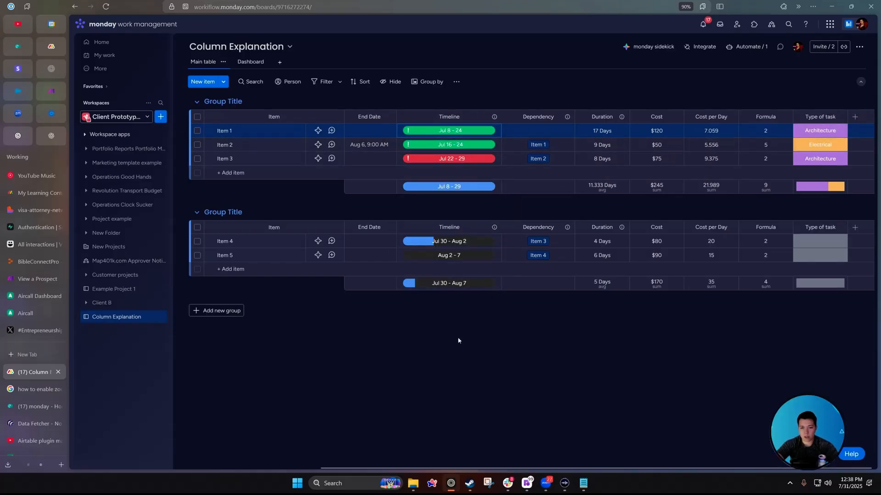
left_click(250, 61)
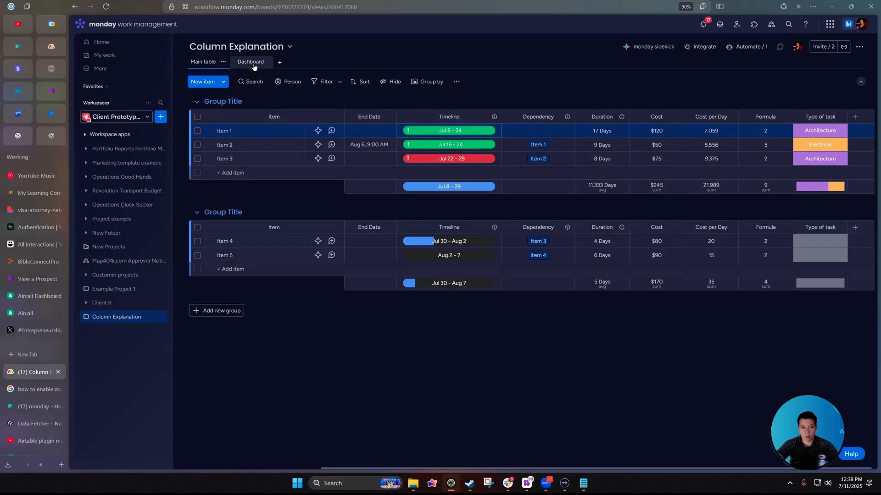
On the Gantt, shift Item 1 earlier, Item 2 to Jul 16–24, and Item 3 earlier.
scroll(720, 344, "down", 10)
scroll(734, 342, "up", 3)
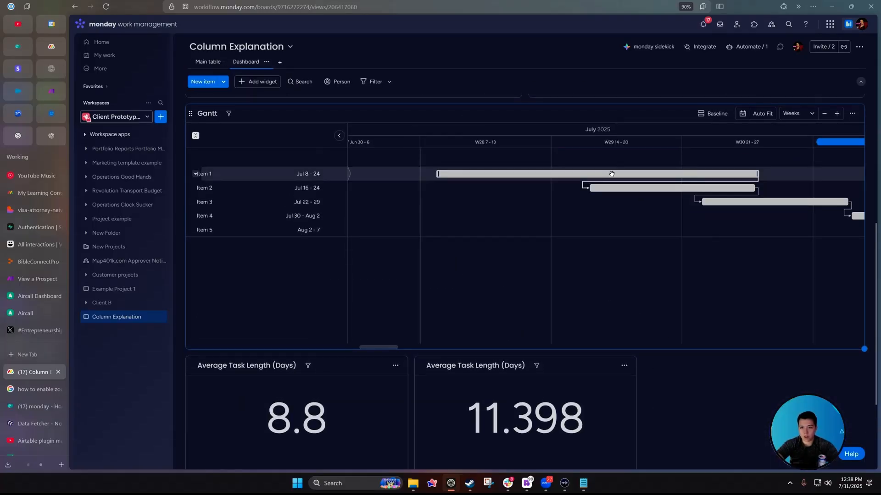
left_click_drag(611, 174, 517, 170)
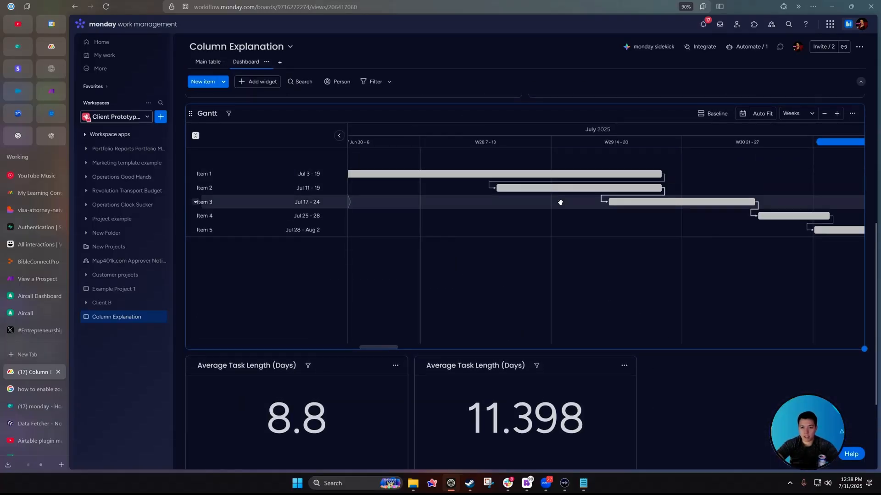
left_click_drag(567, 187, 599, 195)
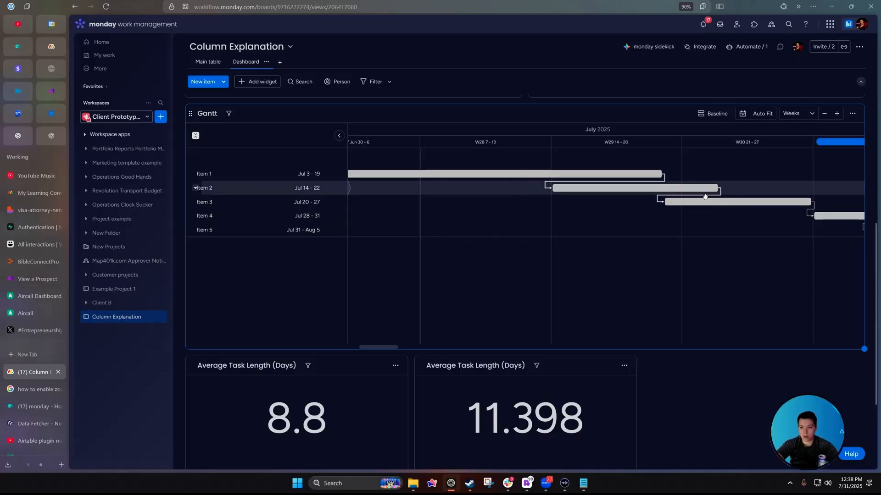
left_click_drag(716, 201, 696, 218)
left_click_drag(379, 348, 440, 348)
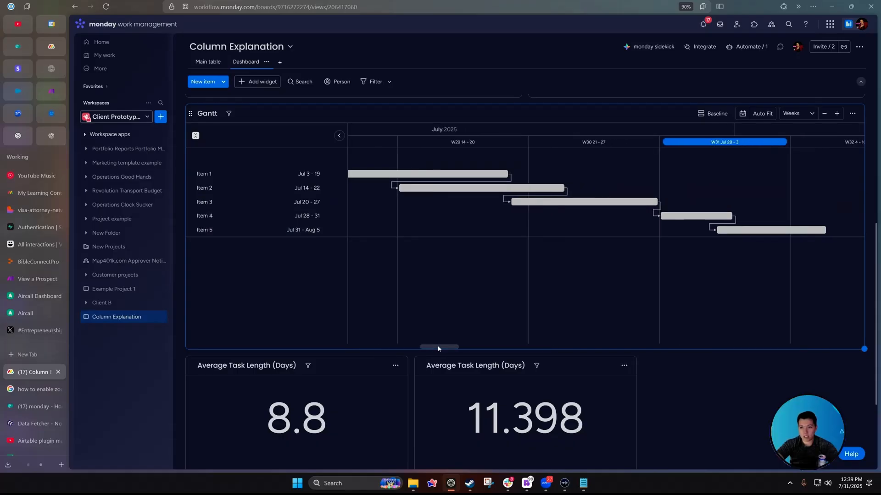
Zoom the Gantt out, move Item 3 earlier, Item 1 to Jul 3–19, and Item 5 to Aug 11–16.
left_click(823, 115)
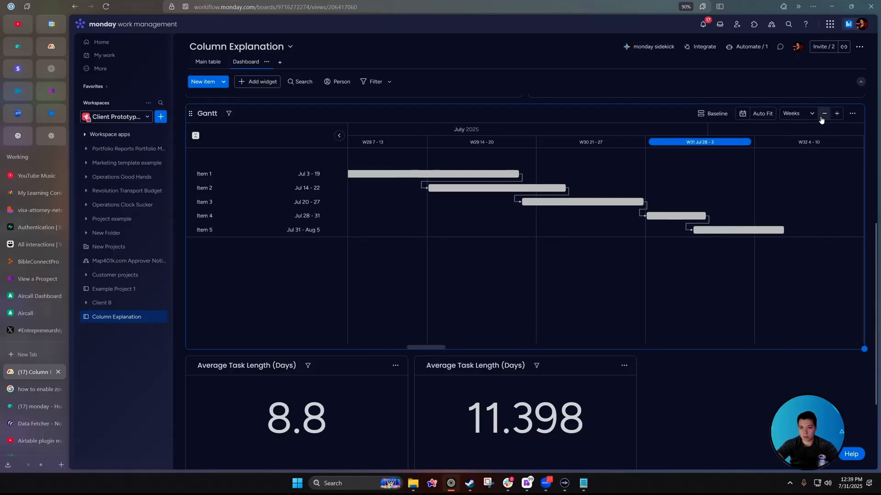
left_click(822, 118)
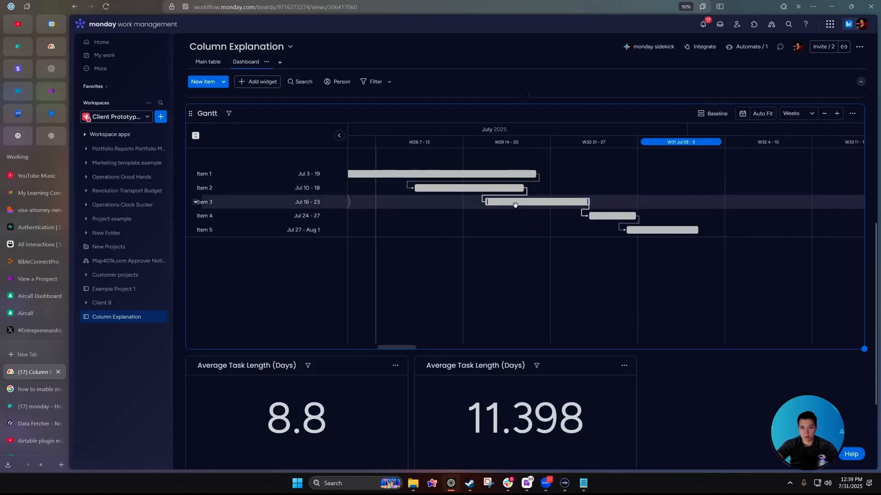
left_click_drag(515, 205, 368, 208)
left_click(475, 348)
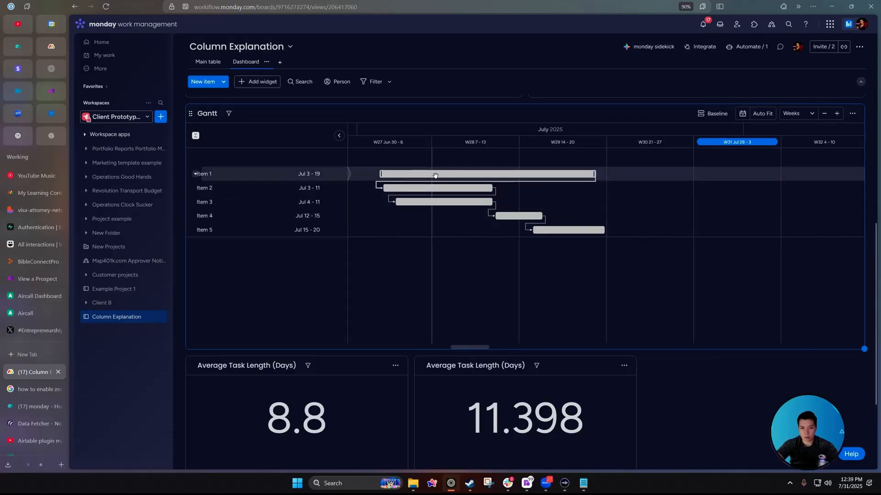
left_click_drag(435, 175, 498, 176)
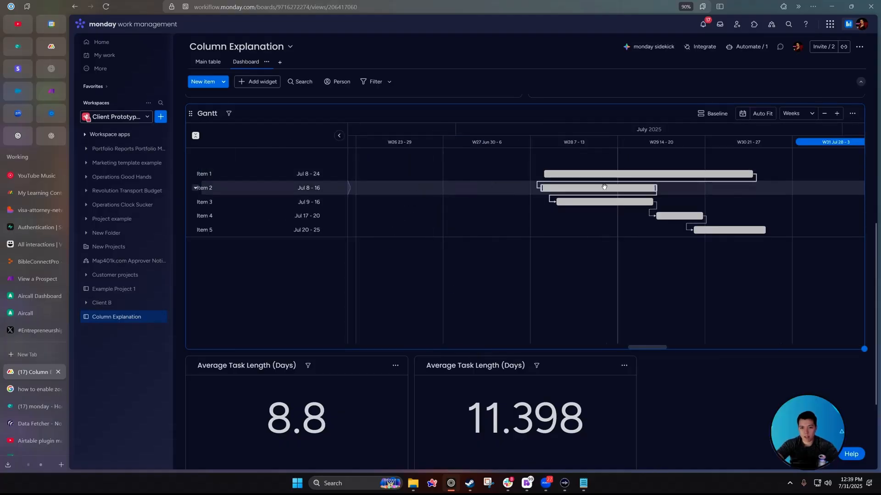
left_click_drag(572, 175, 508, 177)
left_click_drag(702, 232, 739, 233)
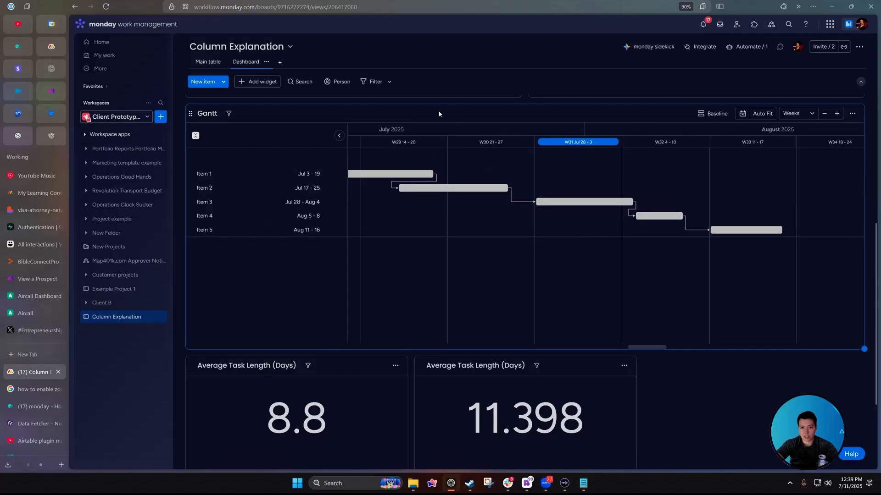
Return to the Main table view and scroll to the right edge of the board.
left_click(208, 62)
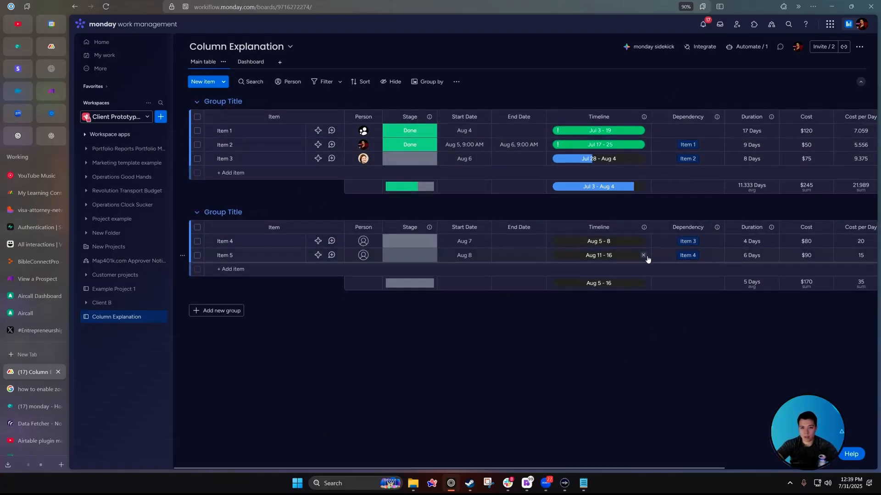
scroll(647, 260, "right", 3)
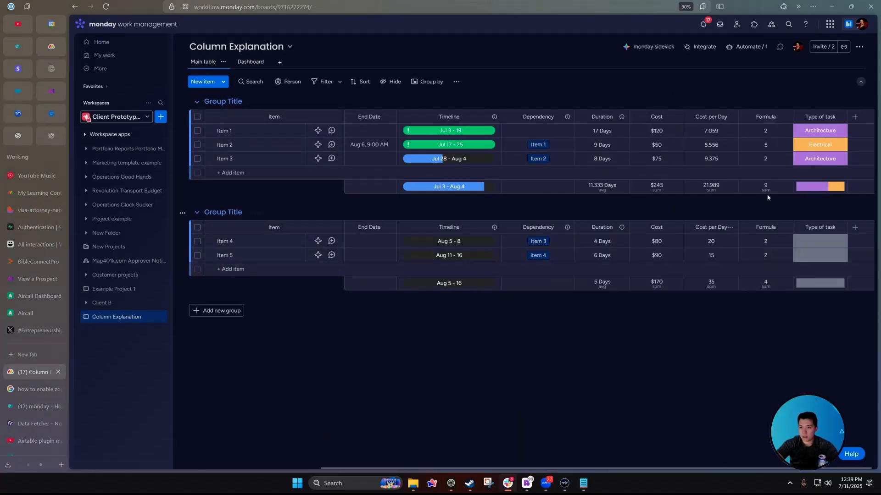
left_click(856, 118)
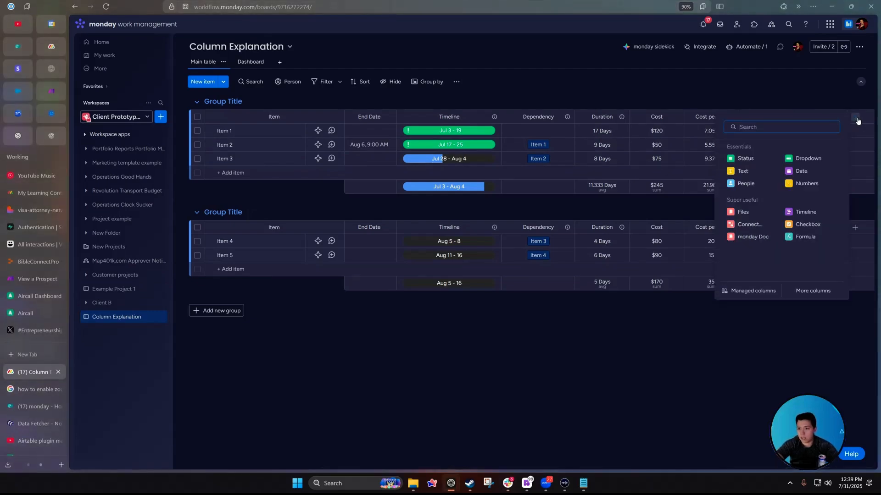
Add a Text column named Notes and enter notes for Items 1 and 2.
left_click(743, 171)
left_click(817, 117)
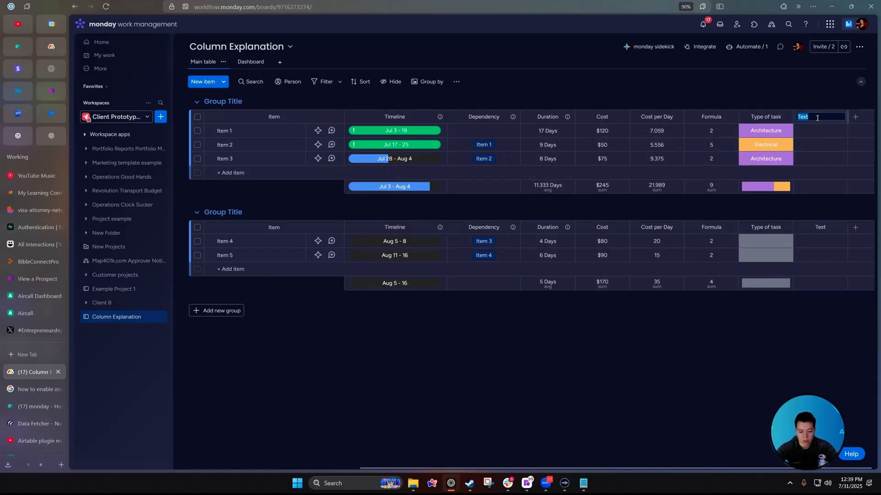
type("Notes")
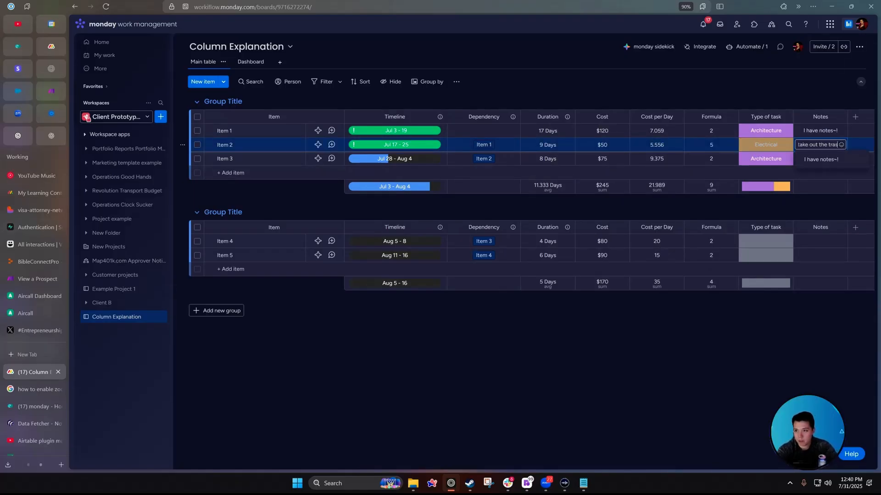
type("h!")
key("Return")
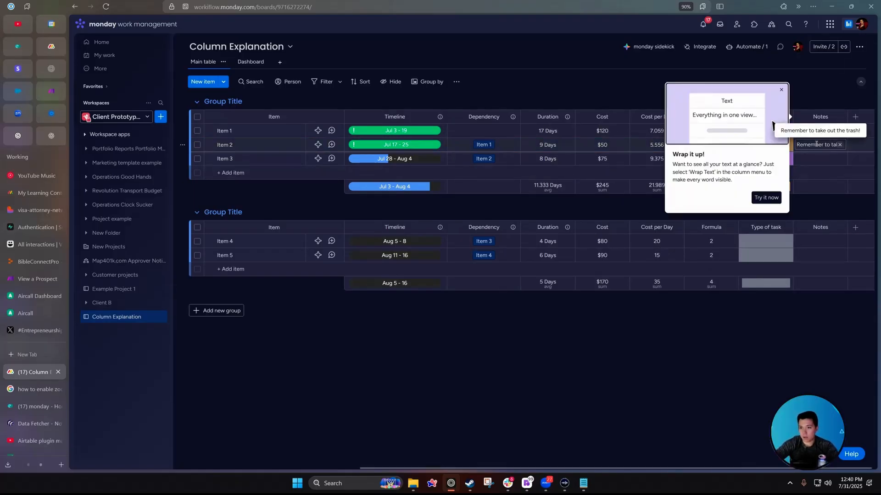
Toggle Wrap text in the Notes column options, finally leaving its text unwrapped.
left_click(765, 197)
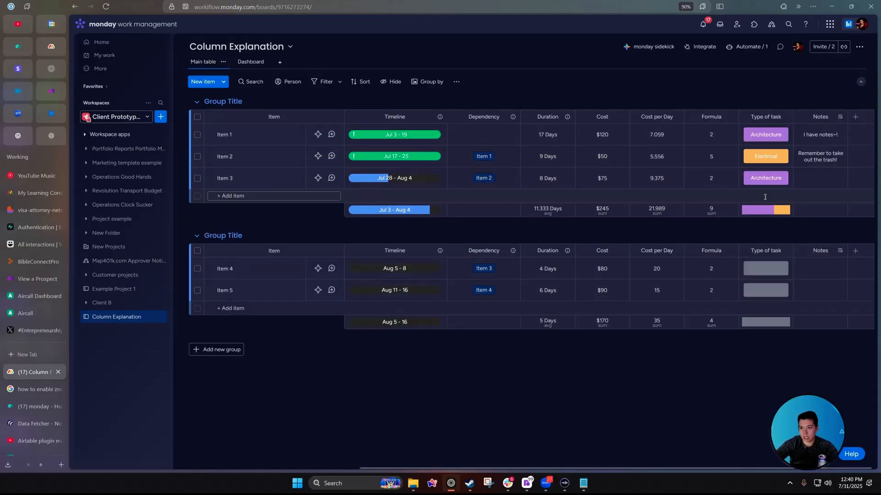
left_click(839, 116)
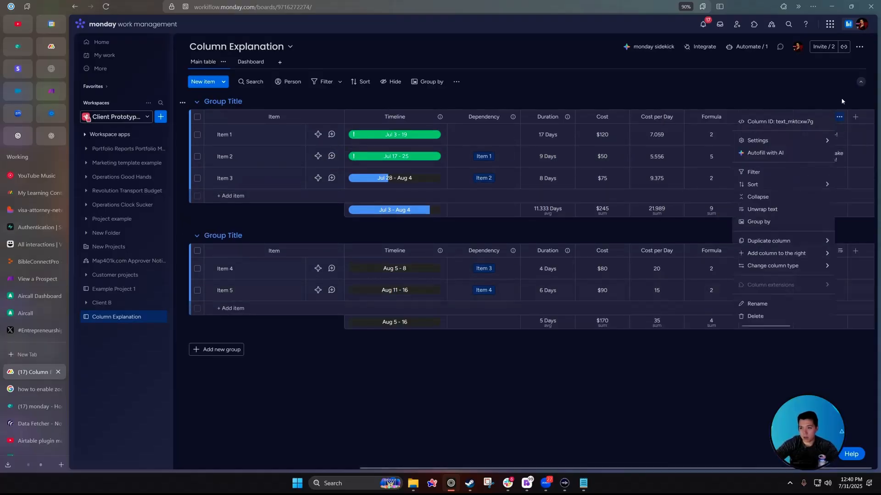
left_click(841, 102)
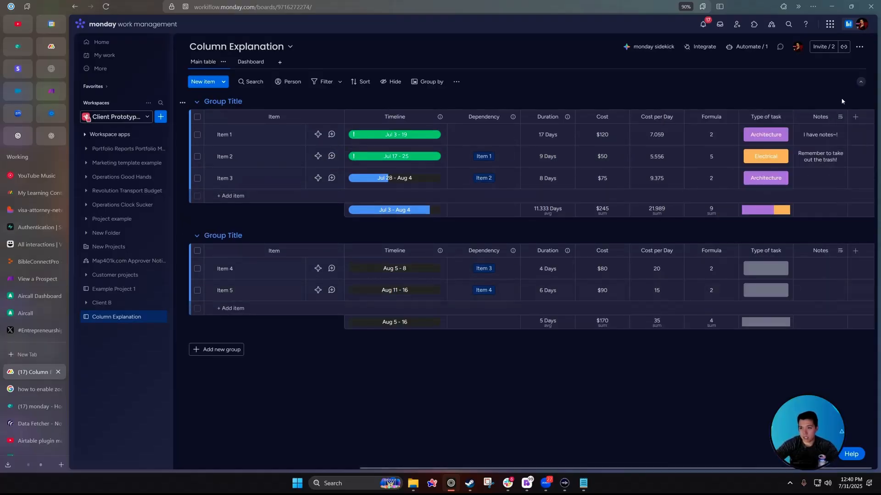
left_click(829, 117)
left_click(818, 161)
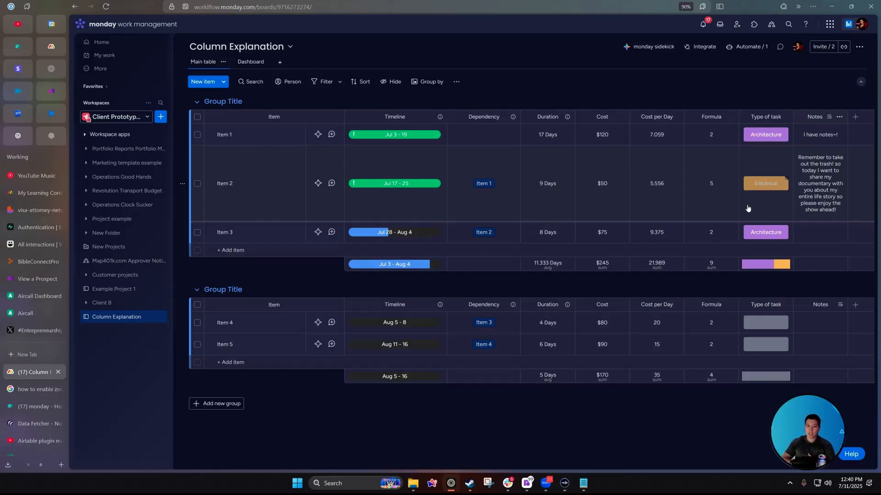
left_click(840, 118)
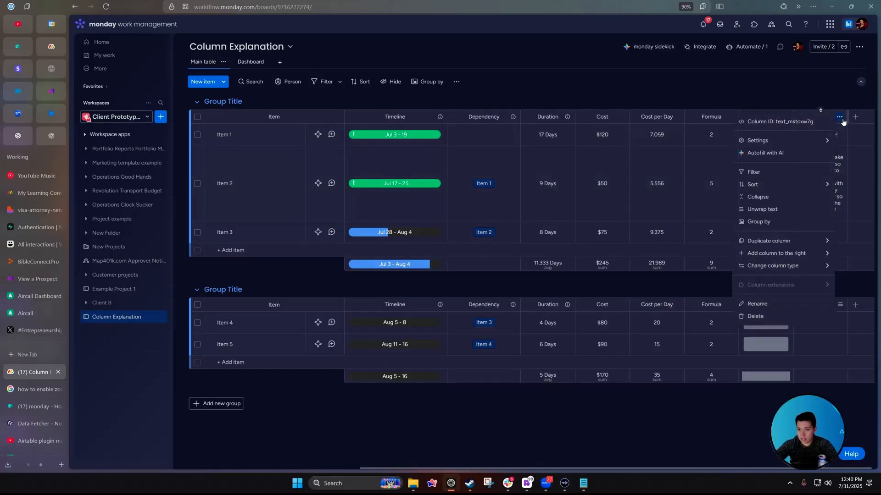
left_click(671, 352)
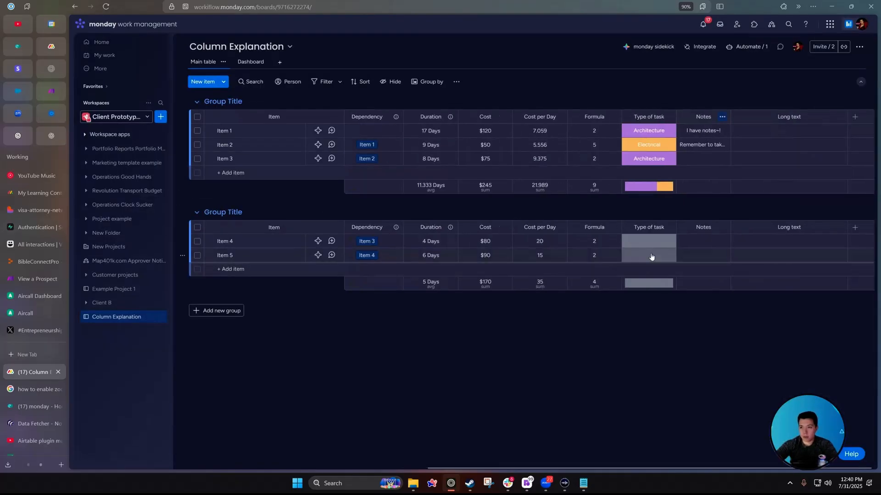
Add a Long text column and paste Item 2's copied note into its cell.
left_click(755, 136)
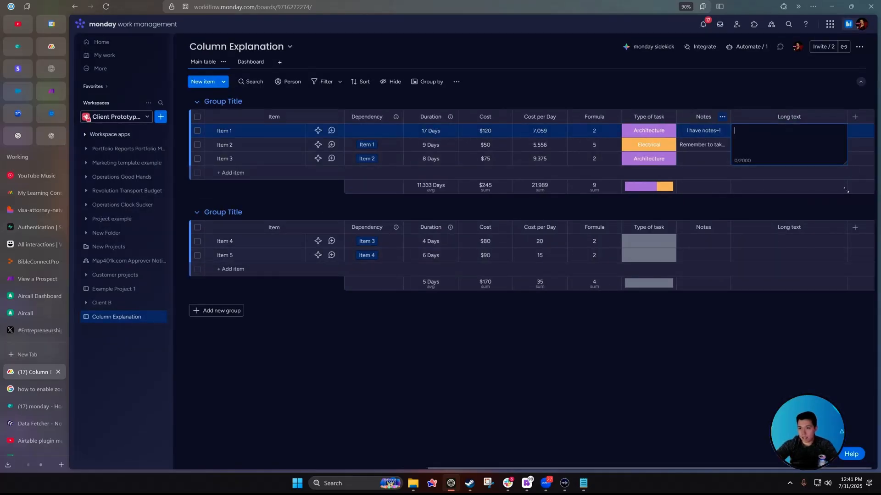
left_click(707, 145)
key("ctrl+c")
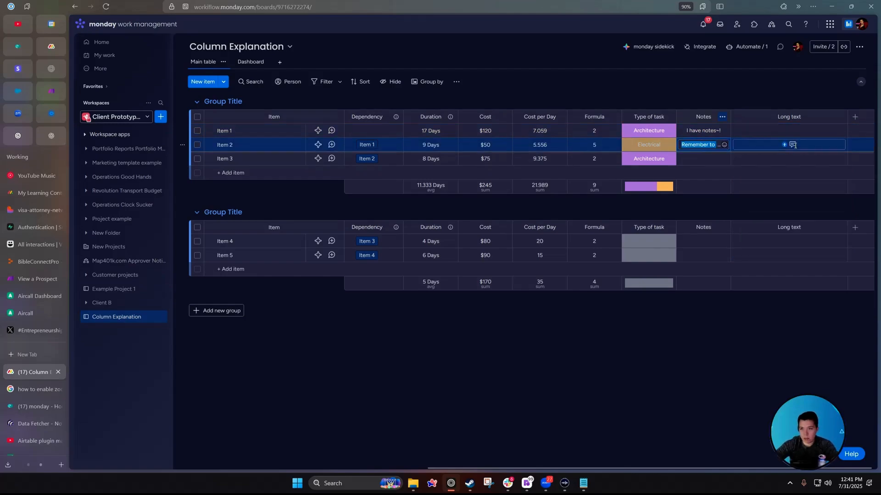
left_click(793, 144)
key("ctrl+v")
left_click(784, 295)
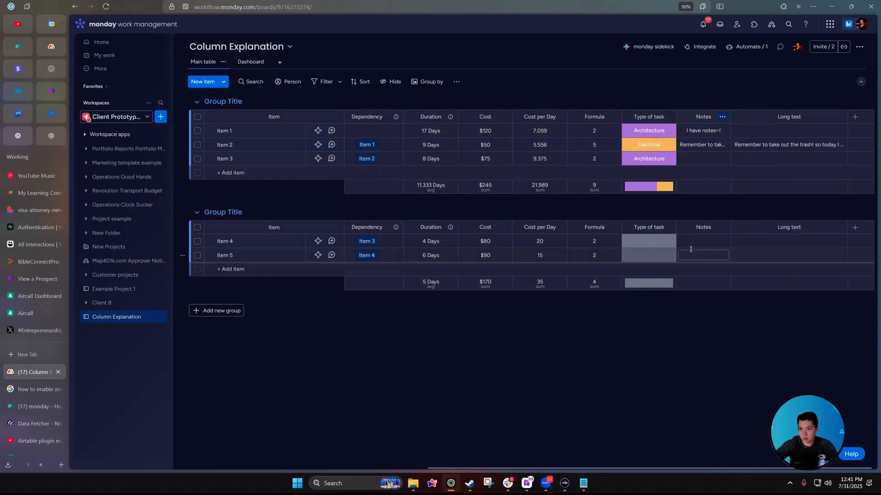
mouse_move(764, 146)
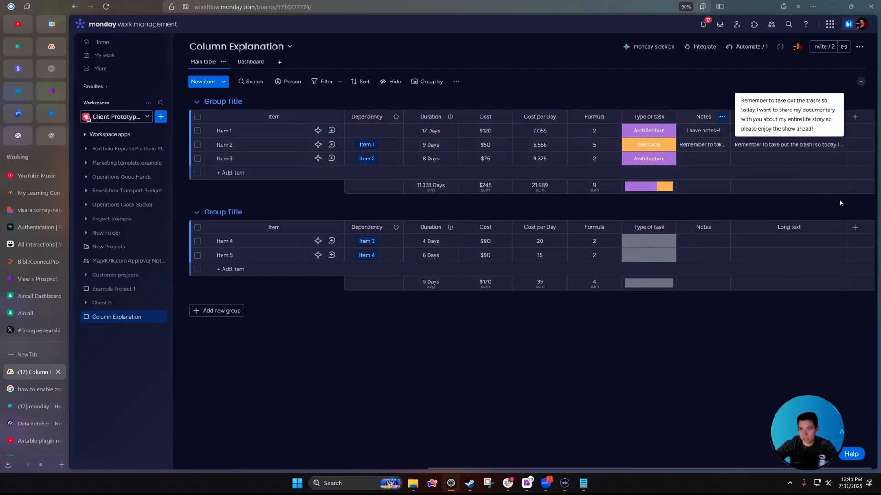
left_click(807, 145)
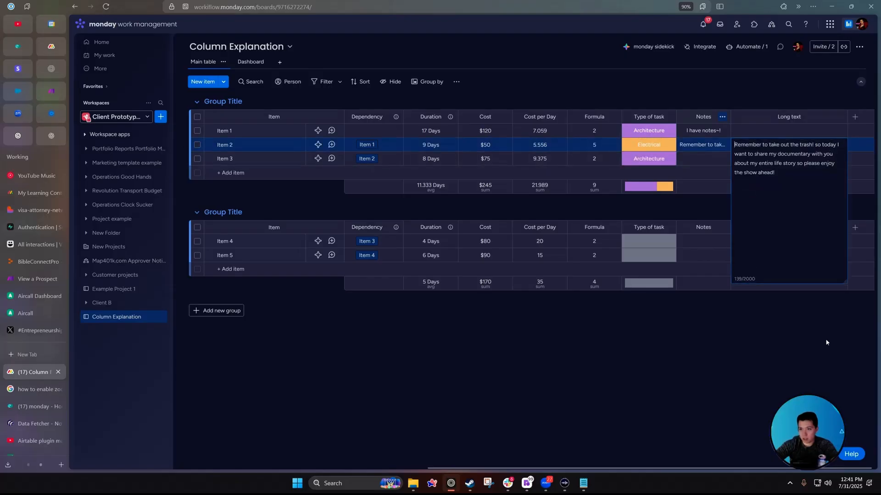
Turn on Wrap text for the Long text column, then open the Column Center.
left_click(839, 116)
left_click(754, 212)
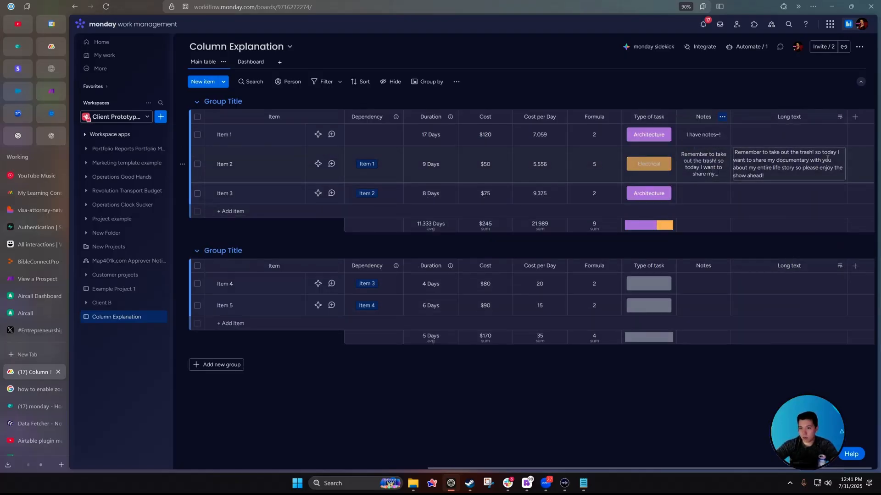
left_click(855, 116)
left_click(813, 292)
scroll(622, 220, "down", 5)
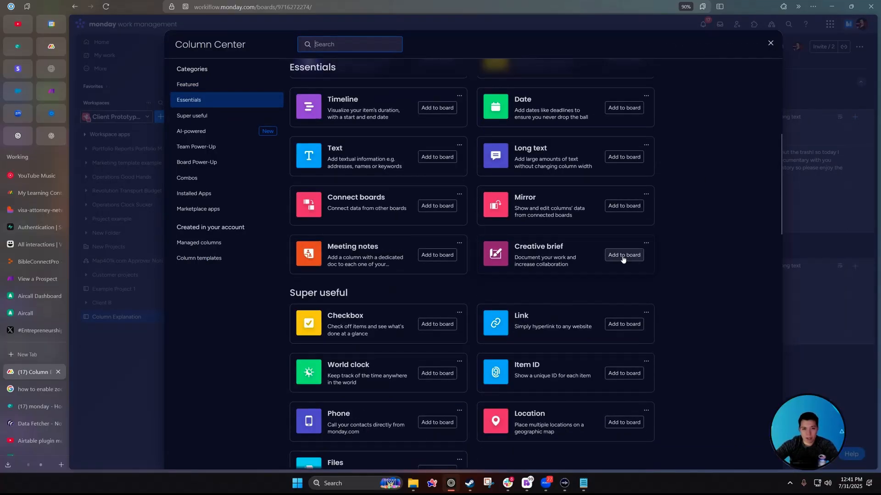
Add a Files column via the 'files' search and upload the nebula JPG to Item 2.
scroll(596, 259, "down", 1)
scroll(546, 257, "up", 1)
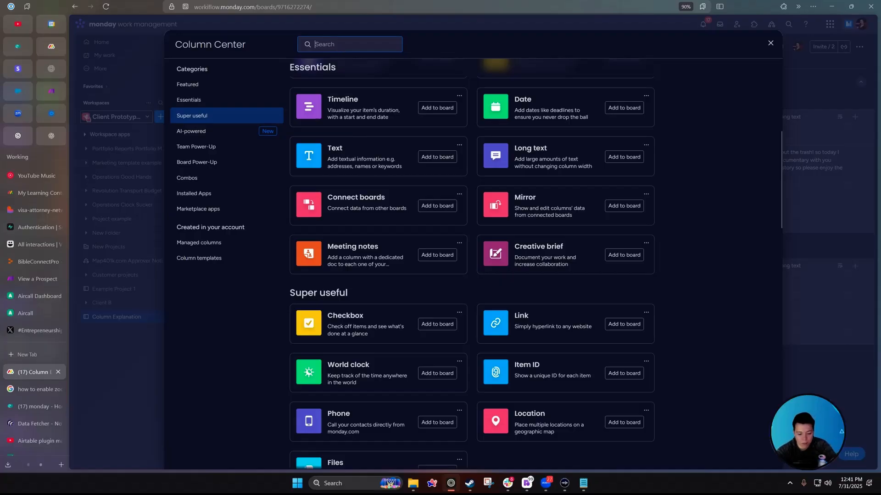
type("files")
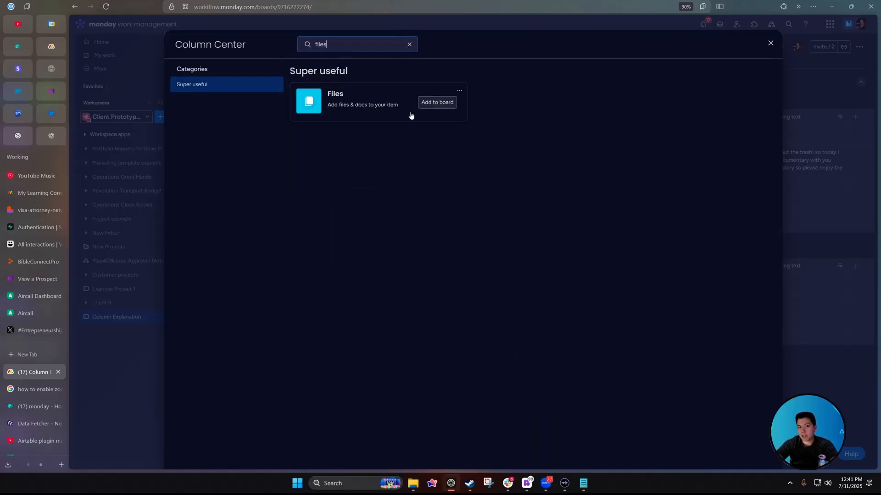
left_click(437, 103)
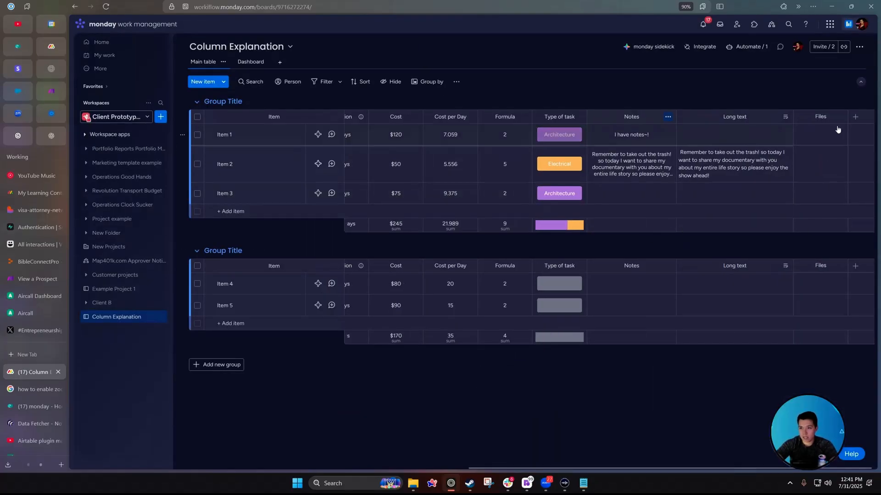
left_click(764, 165)
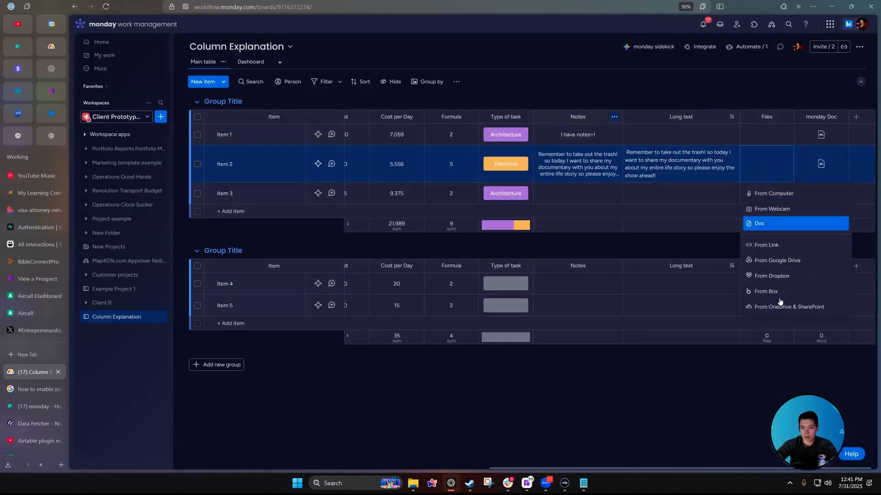
left_click(753, 227)
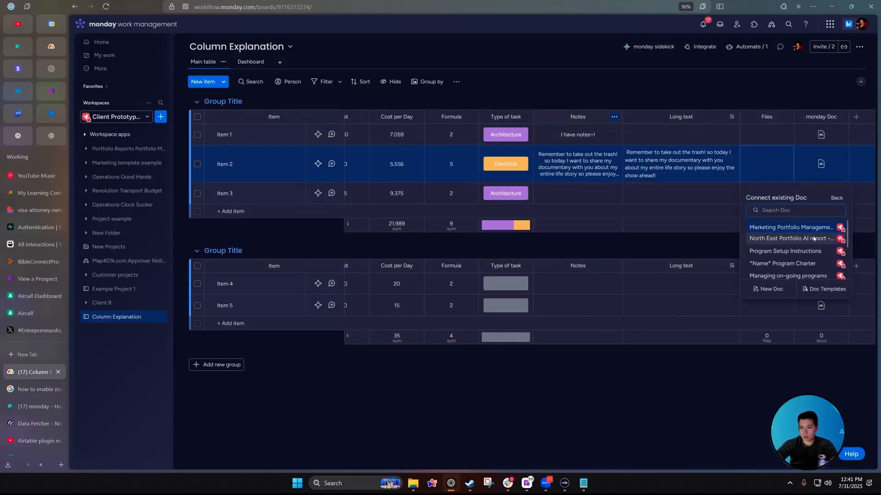
left_click(758, 159)
left_click(769, 176)
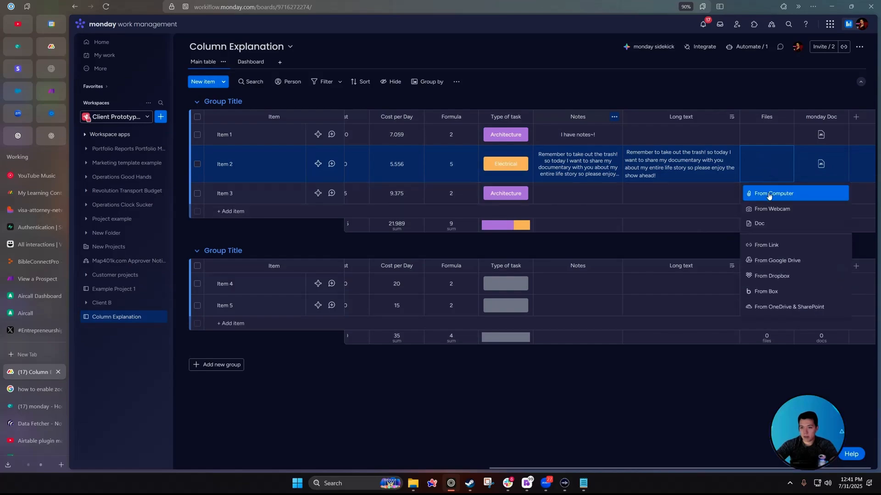
left_click(769, 194)
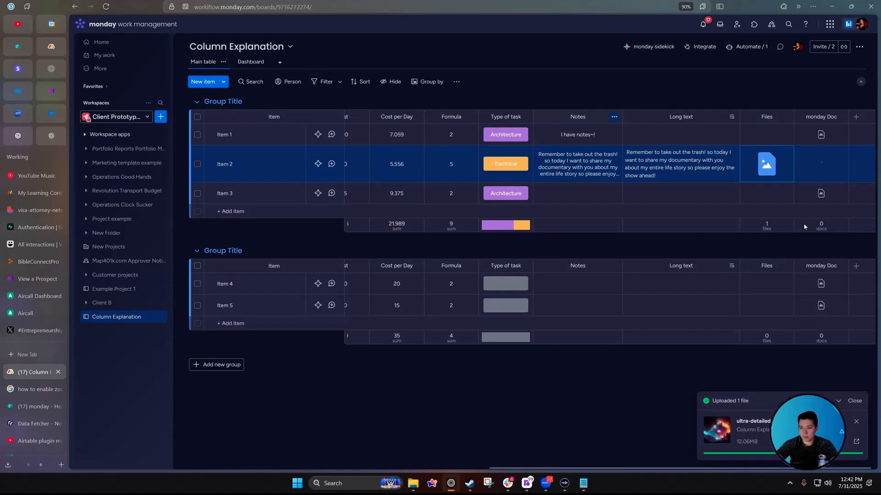
Create a monday Doc for Item 2 and preview both it and the nebula image.
left_click(770, 166)
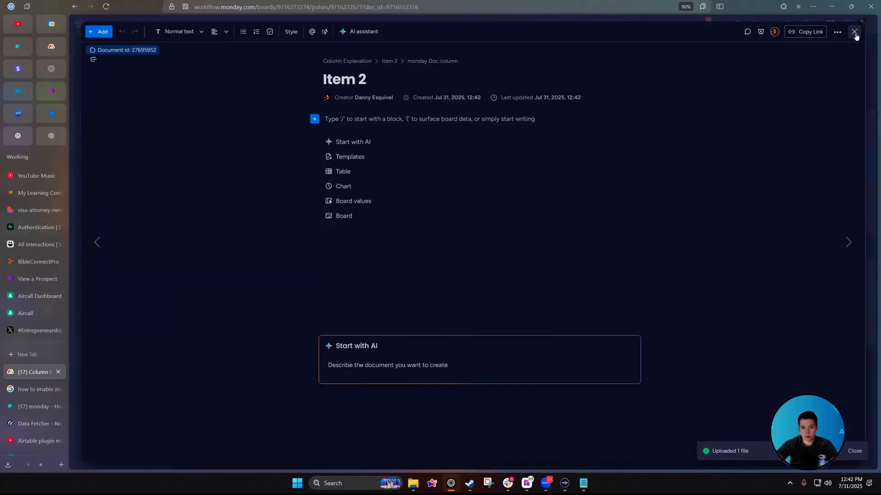
left_click(855, 34)
left_click(770, 166)
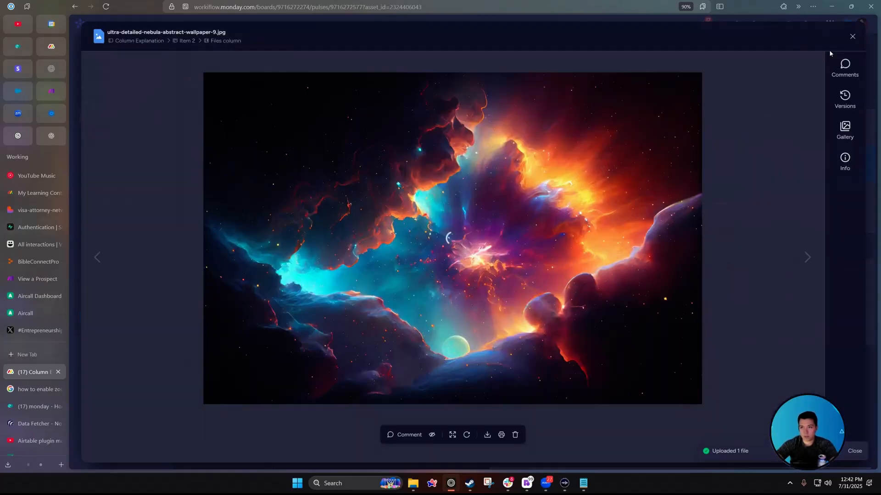
left_click(854, 36)
left_click(821, 165)
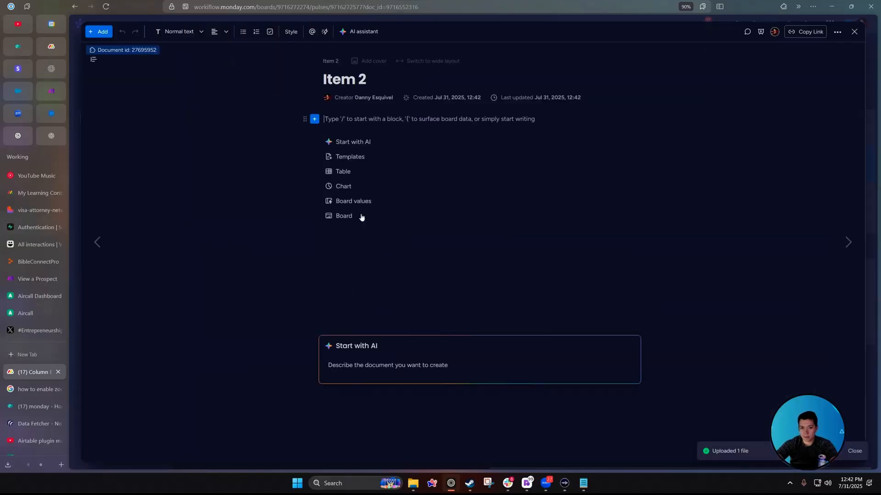
left_click(854, 31)
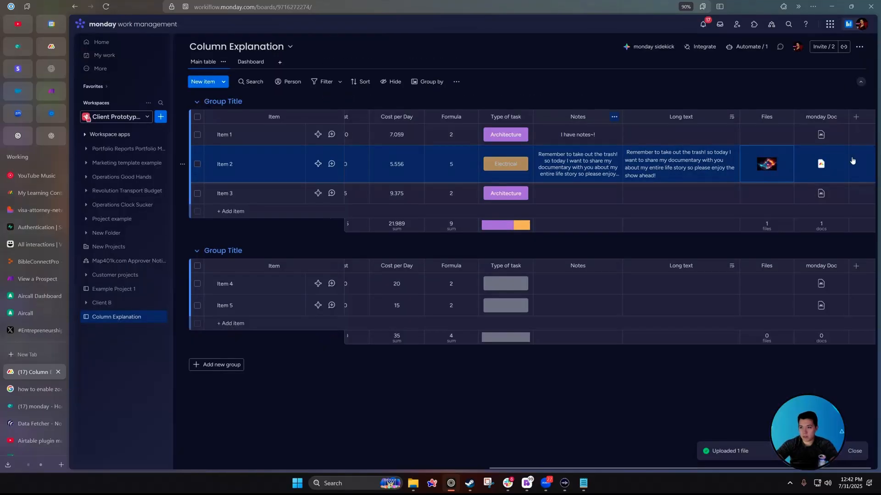
left_click(856, 117)
Add a Creative brief column from More columns and review Item 2's templated brief doc.
left_click(801, 292)
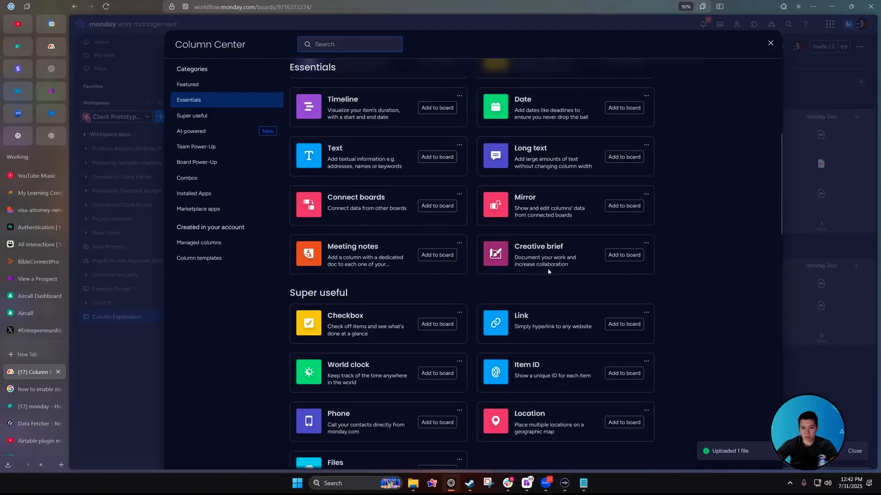
left_click(624, 255)
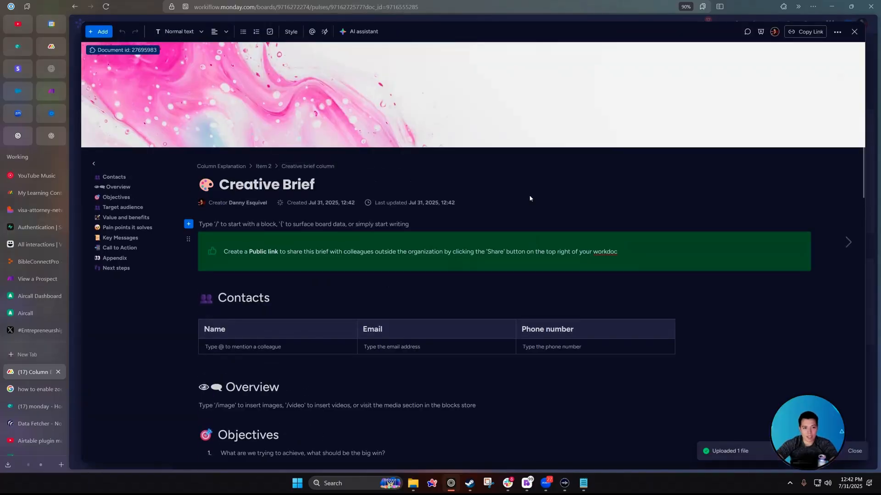
scroll(407, 191, "down", 15)
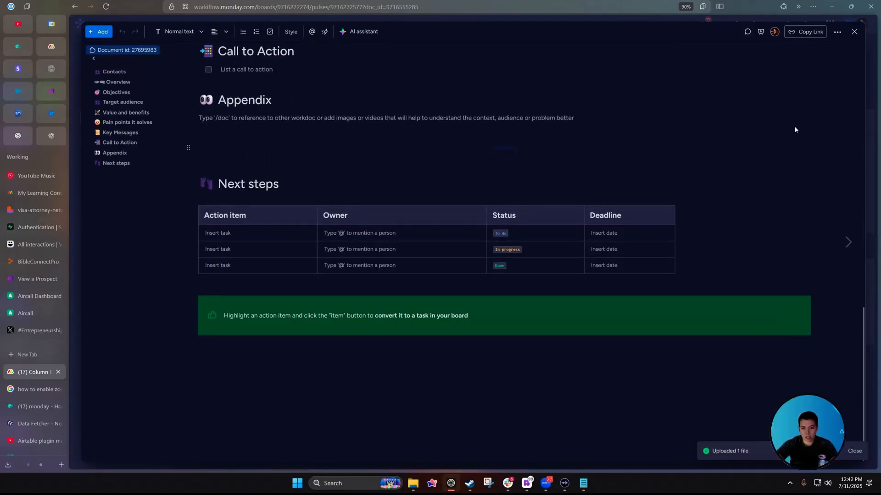
left_click(854, 32)
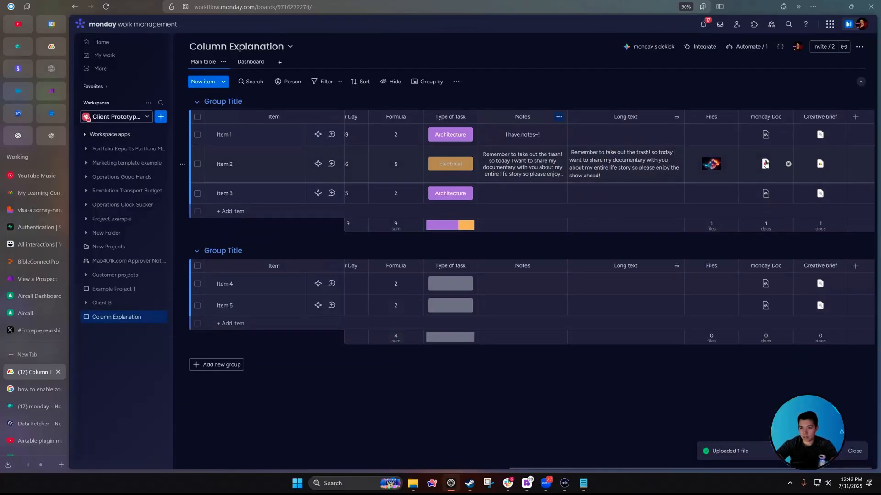
left_click(766, 164)
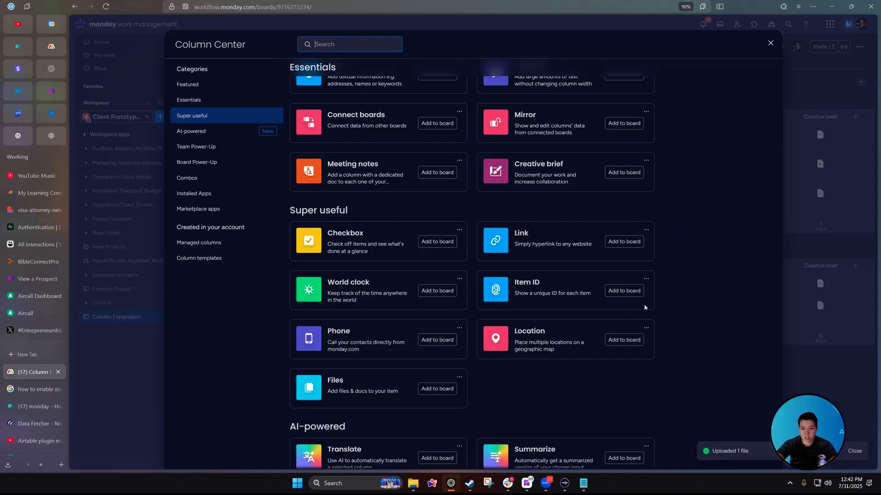
Add a Location column set to Colosseum, Giza Pyramid Complex and Machu Picchu for Items 1–3, then view the Dashboard.
left_click(624, 340)
left_click(821, 165)
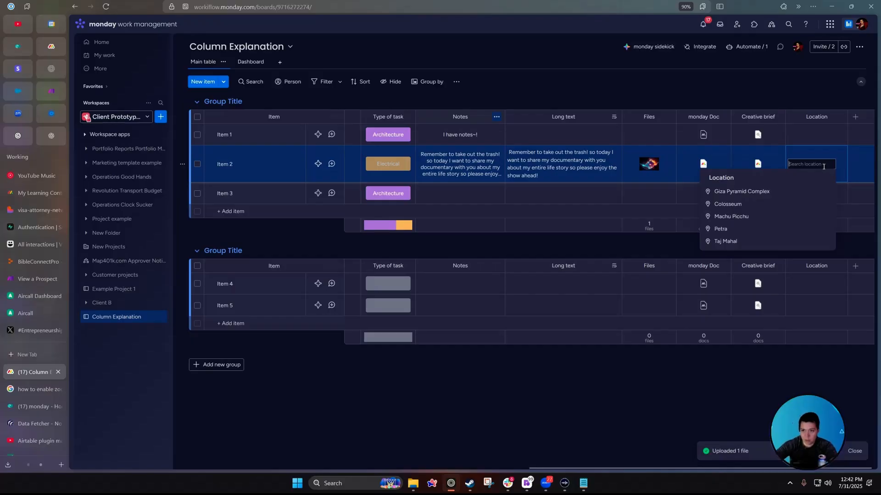
left_click(785, 192)
left_click(812, 134)
left_click(757, 174)
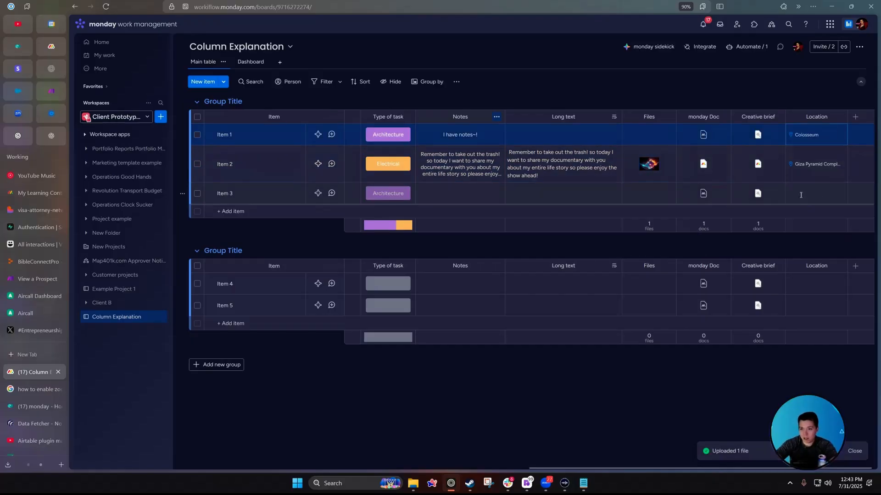
left_click(808, 190)
left_click(733, 245)
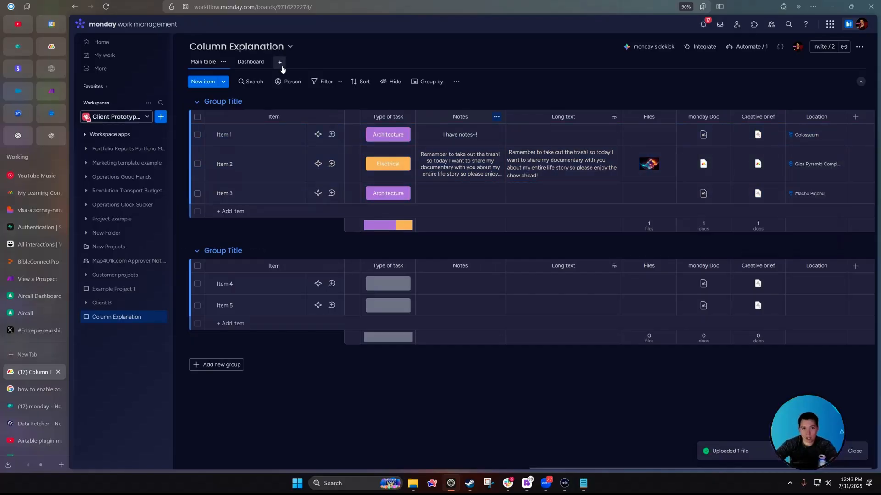
left_click(279, 62)
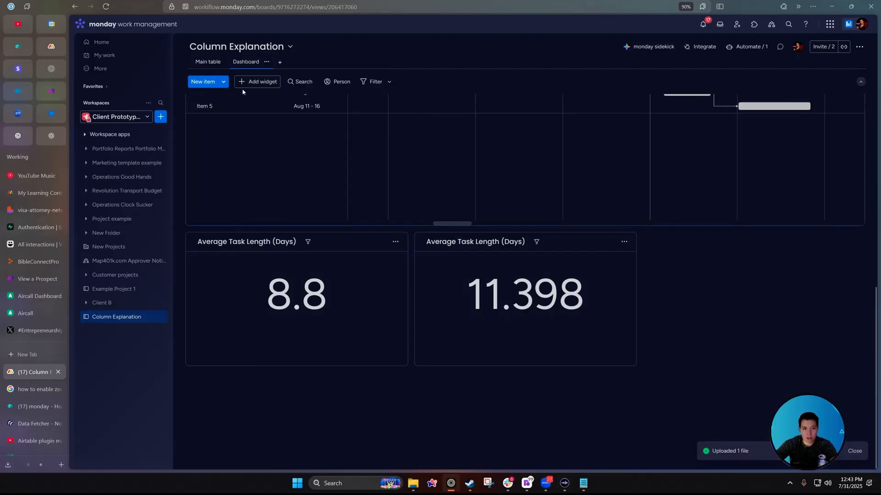
Add a Map widget to the dashboard by searching the widget catalogue for 'map'.
left_click(247, 83)
left_click(302, 309)
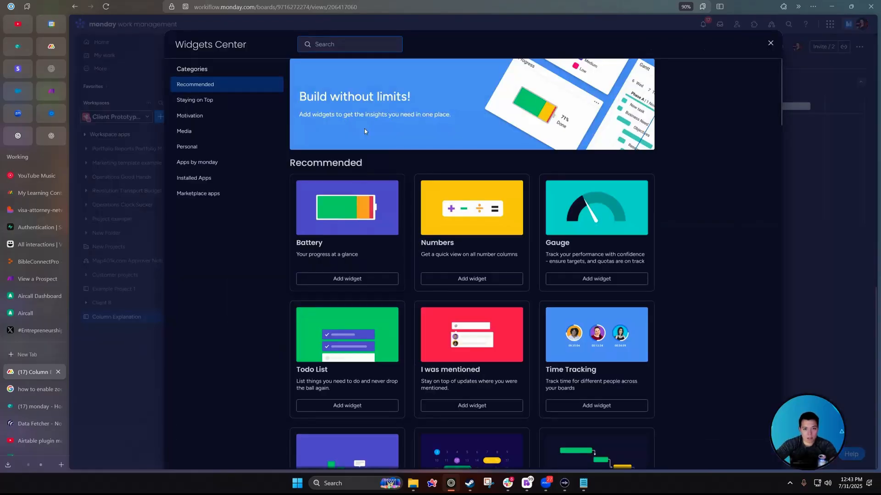
type("map")
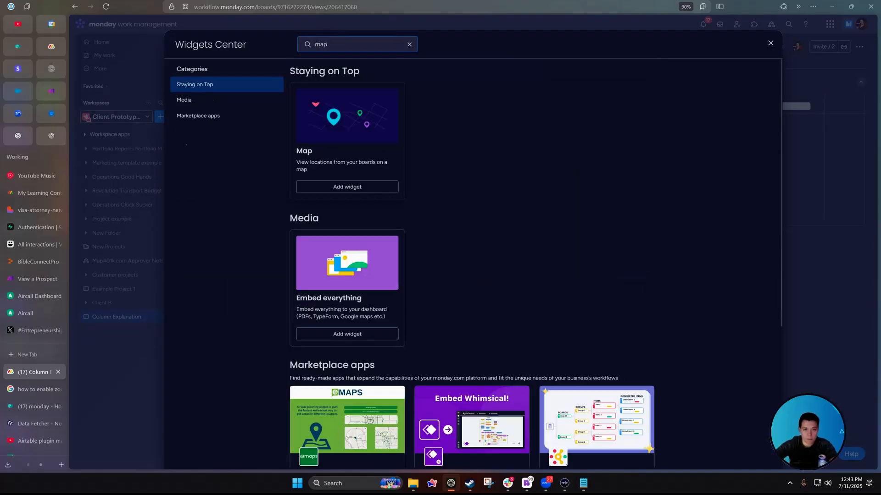
left_click(347, 187)
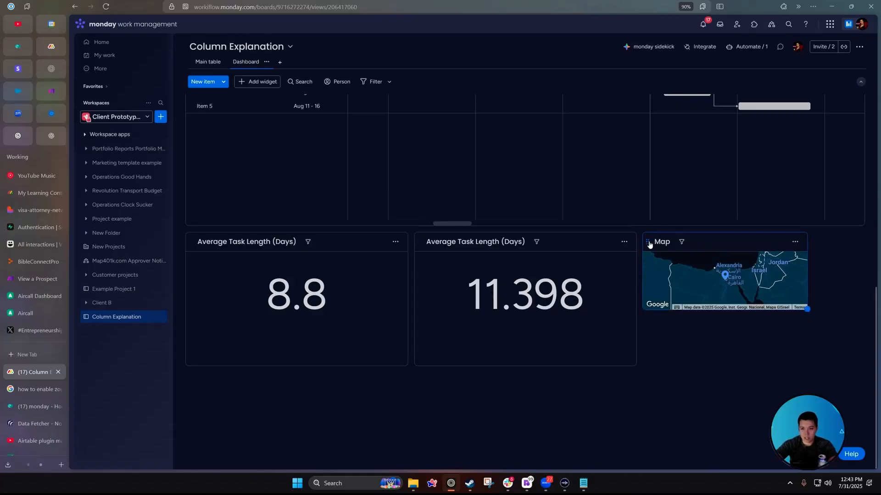
Place the Map widget below the others, enlarge it, inspect the Egypt and Peru markers, and return to Main table.
left_click_drag(649, 244, 338, 393)
scroll(367, 394, "down", 2)
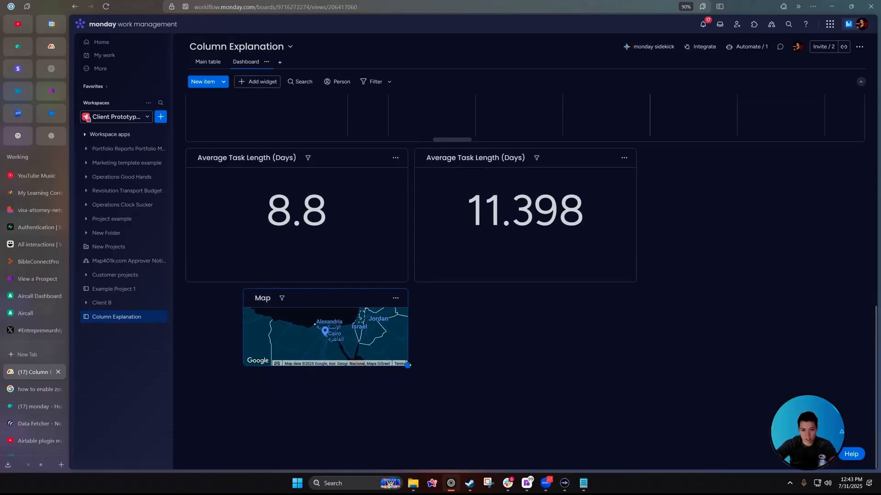
mouse_move(407, 365)
left_mouse_down()
mouse_move(691, 464)
mouse_move(750, 466)
left_mouse_up()
left_click(497, 320)
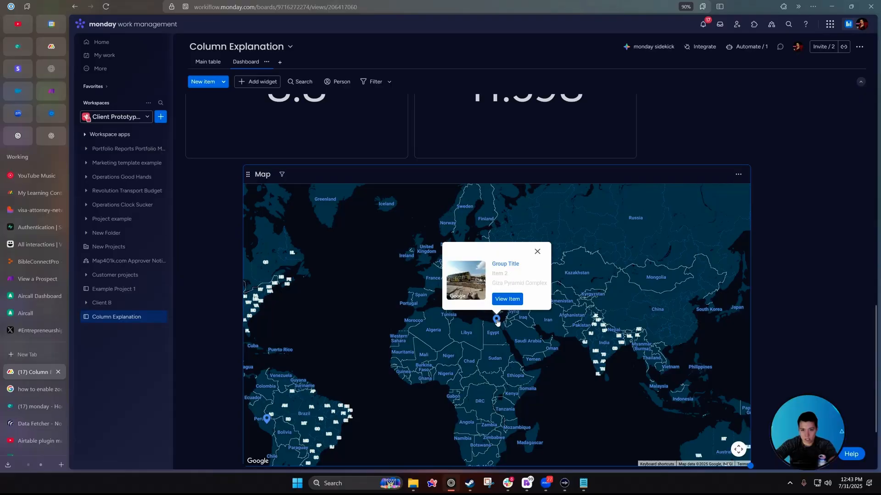
left_click(538, 251)
left_click(266, 418)
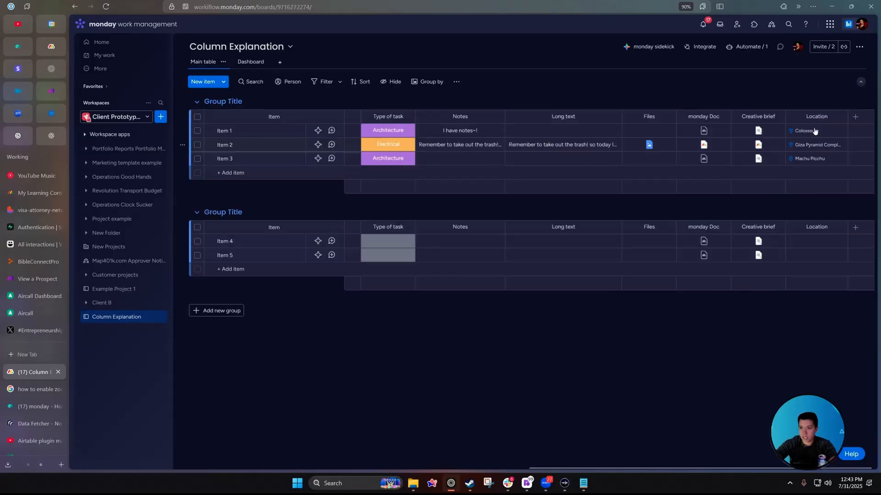
left_click(856, 117)
Add a Link column to the board and rename it 'Website'.
type("link")
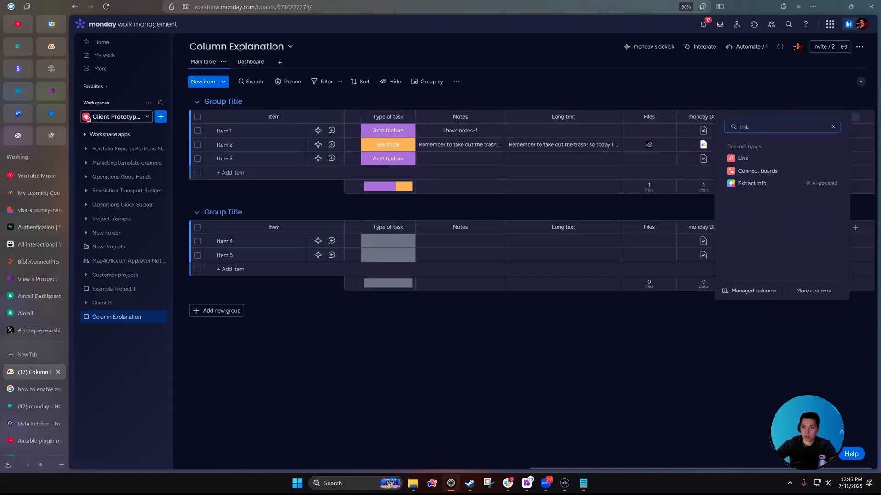
left_click(746, 158)
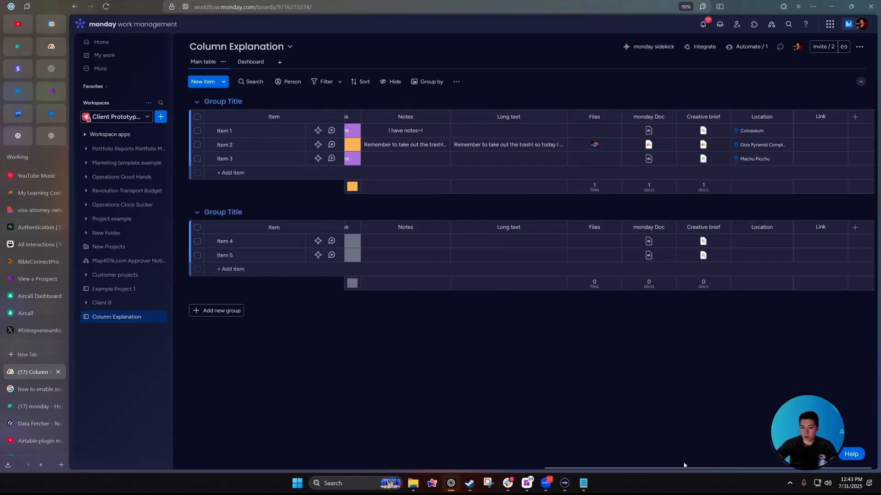
left_click(818, 118)
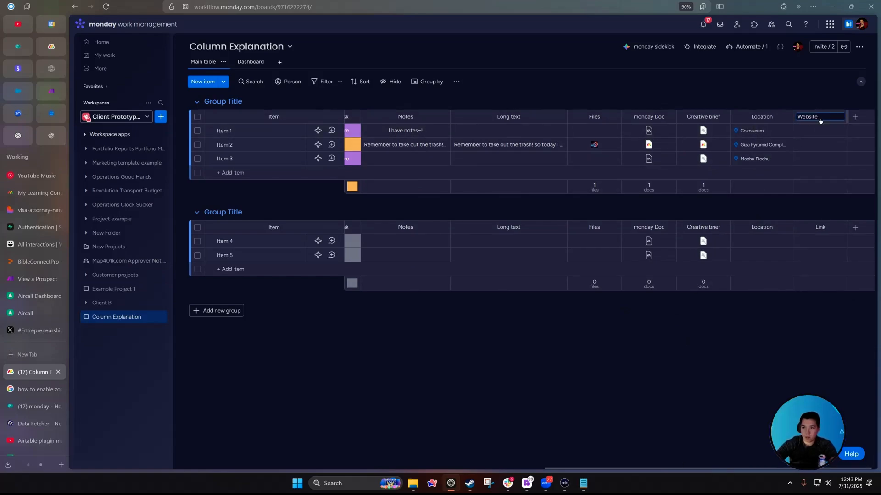
type("Website")
left_click(820, 130)
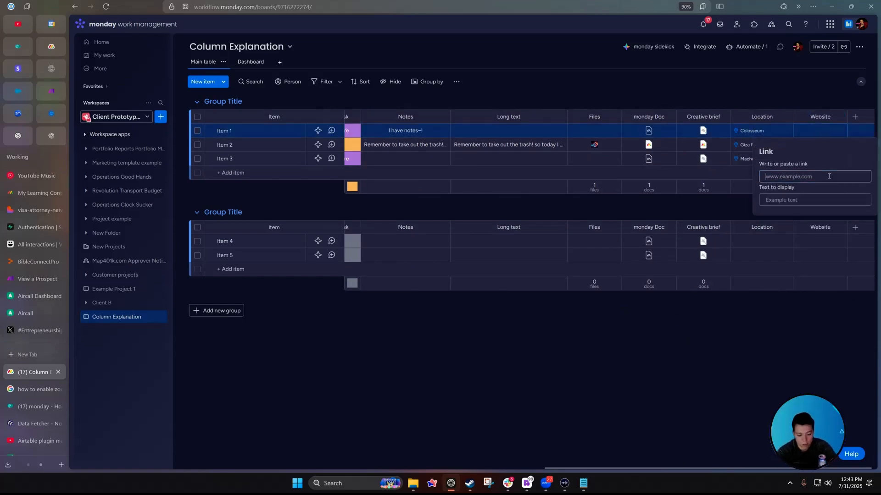
type("www.google.com")
key("Return")
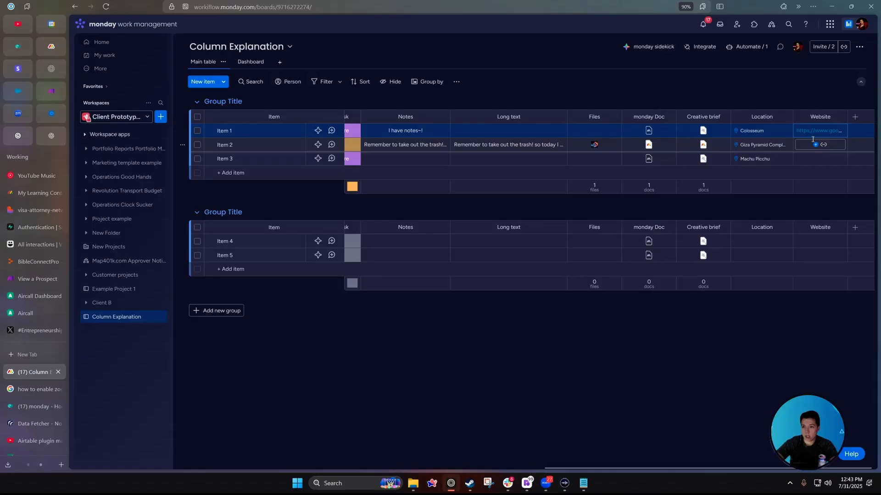
left_click(816, 131)
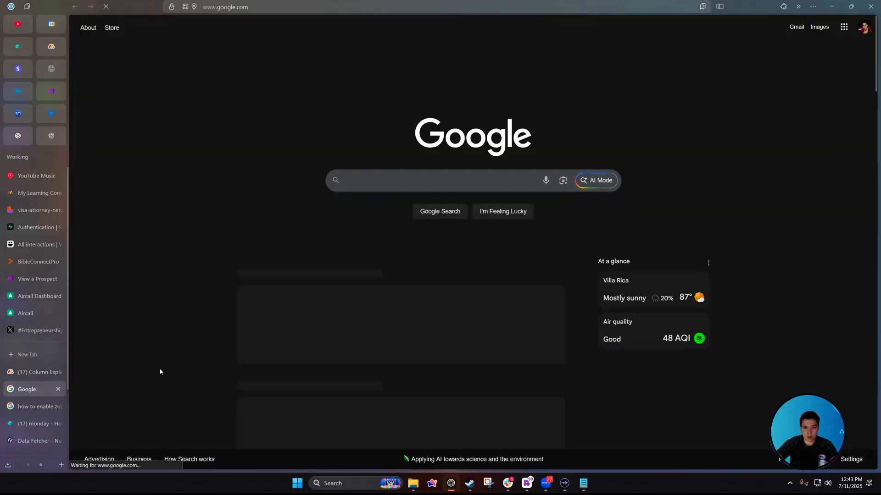
left_click(41, 372)
Add a Checkbox column and leave Item 1's checkbox cleared.
left_click(855, 117)
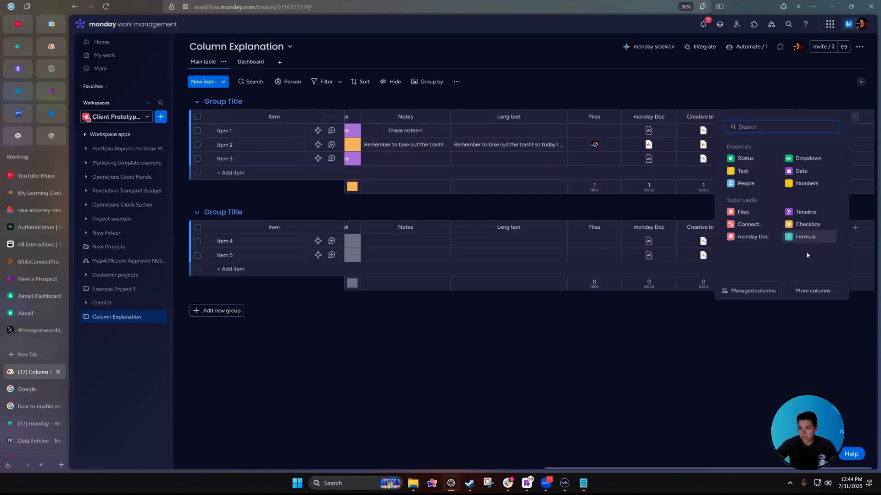
left_click(807, 225)
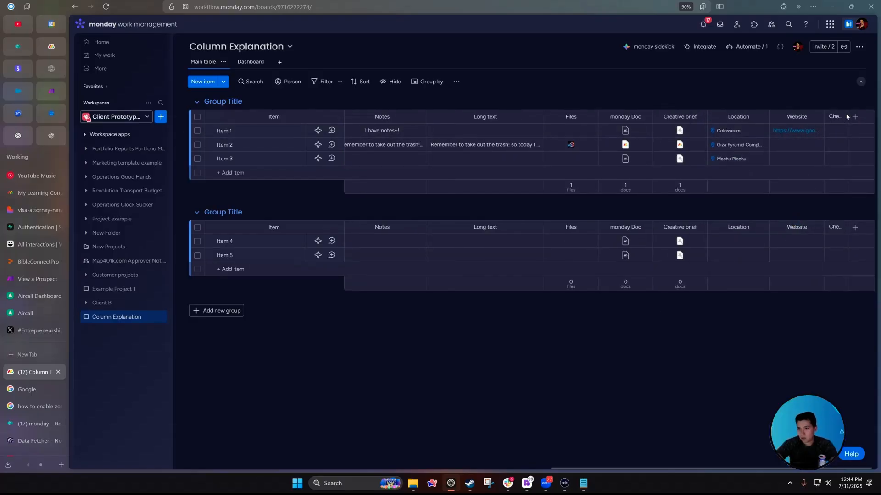
left_click(834, 132)
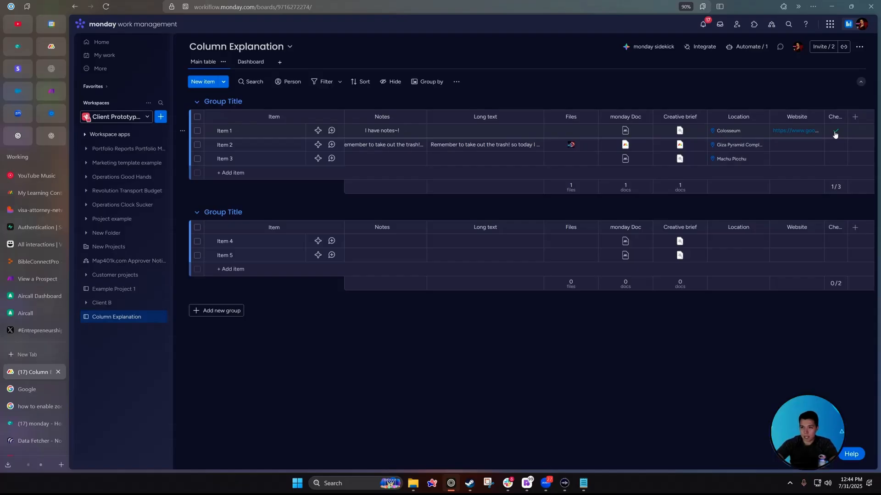
left_click(835, 135)
left_click(835, 134)
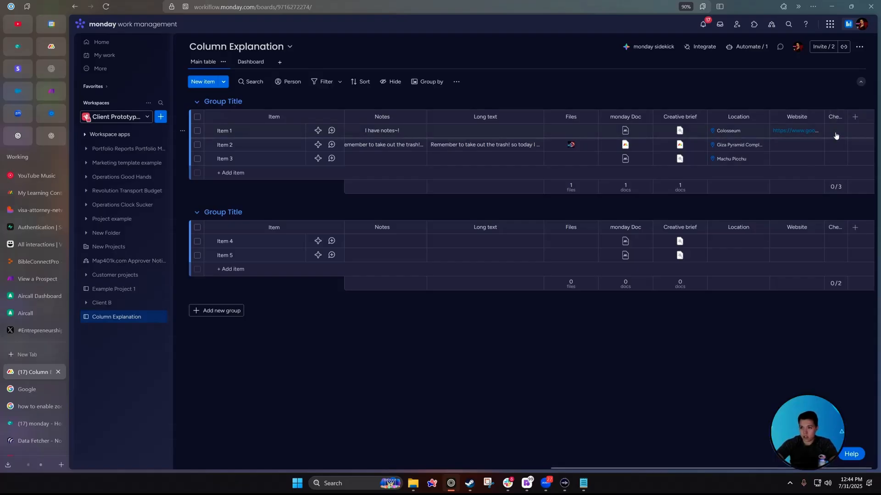
left_click(835, 133)
left_click(855, 117)
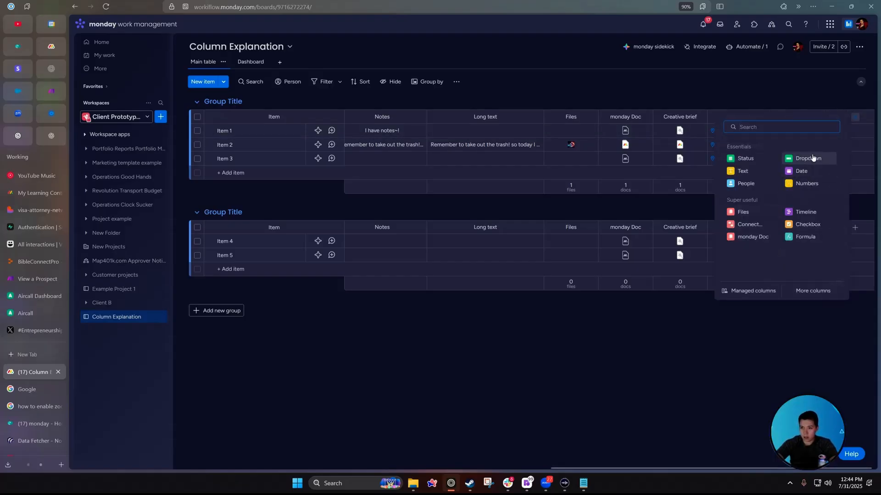
Add a Button column to the board through a 'button' search in the column picker.
type("button")
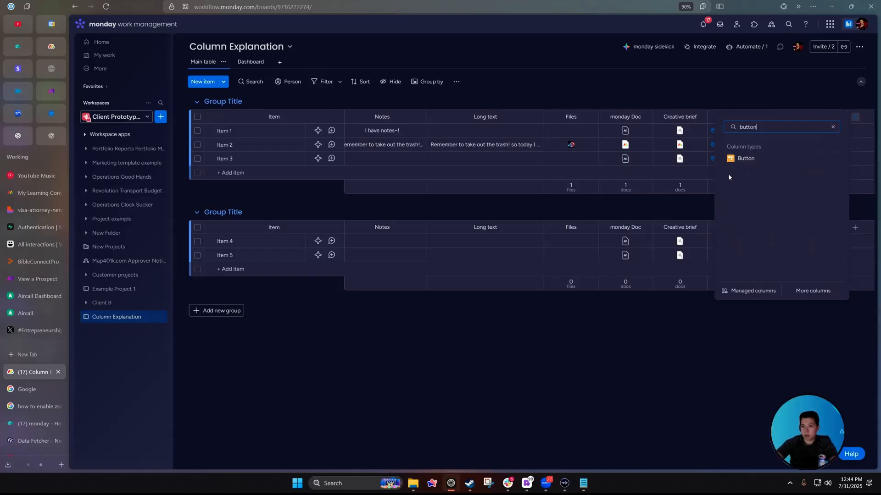
left_click(752, 158)
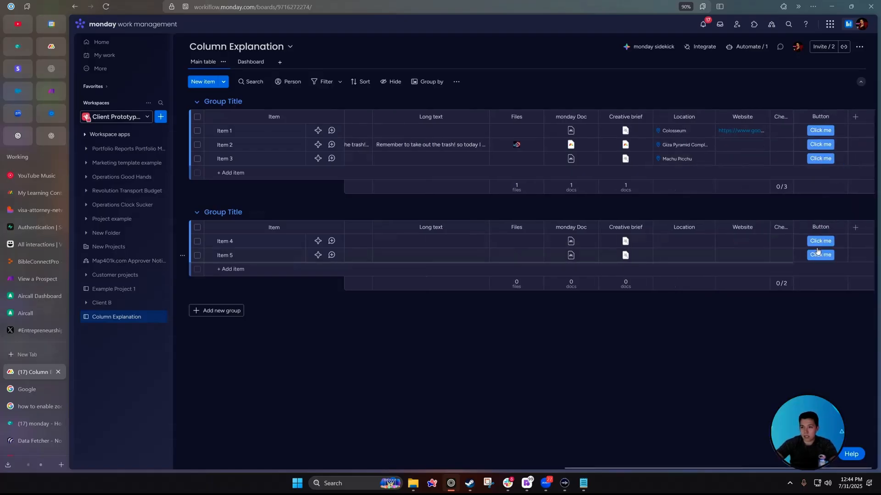
left_click(827, 133)
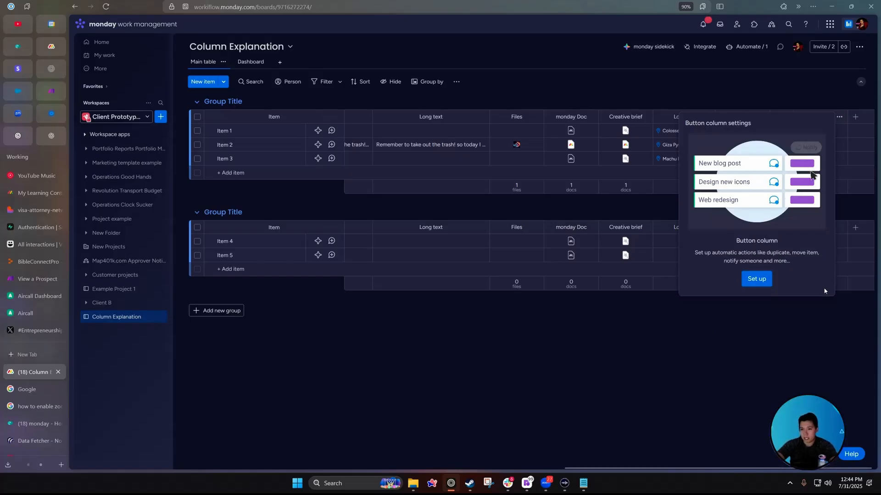
Create a button automation that moves the item to a chosen group when clicked.
left_click(762, 281)
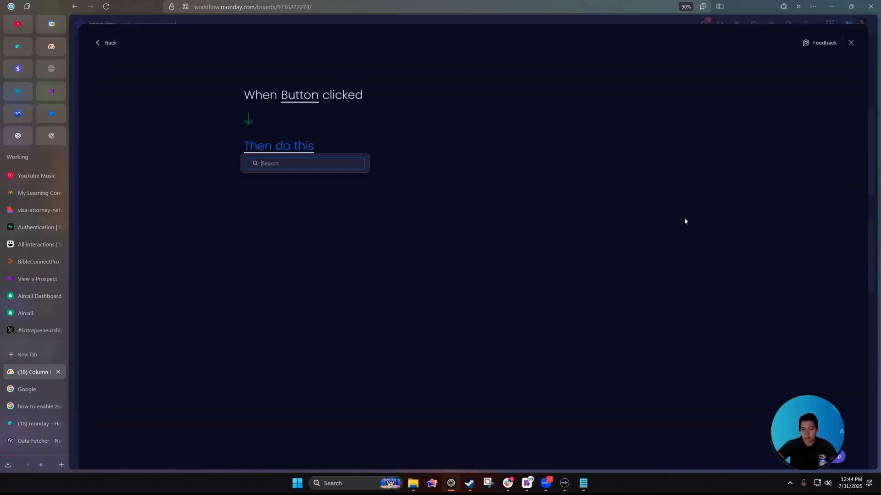
left_click(298, 97)
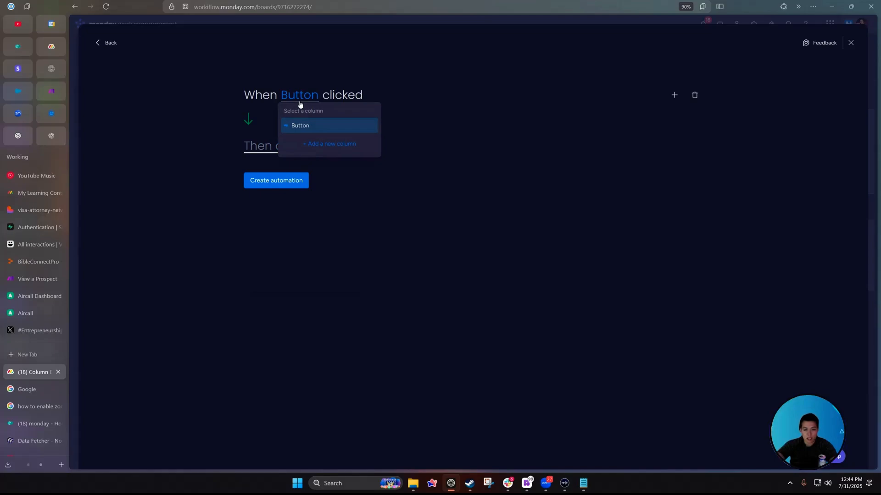
left_click(452, 102)
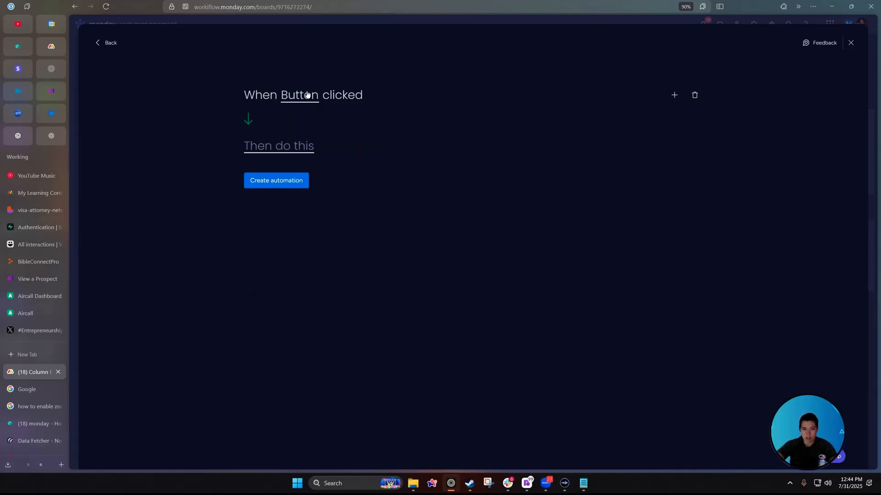
left_click(291, 148)
left_click(329, 185)
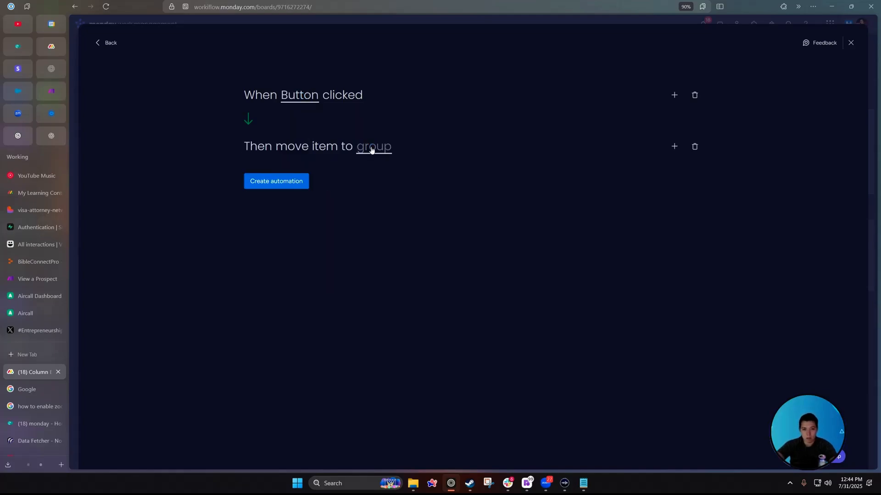
left_click(372, 150)
left_click(404, 202)
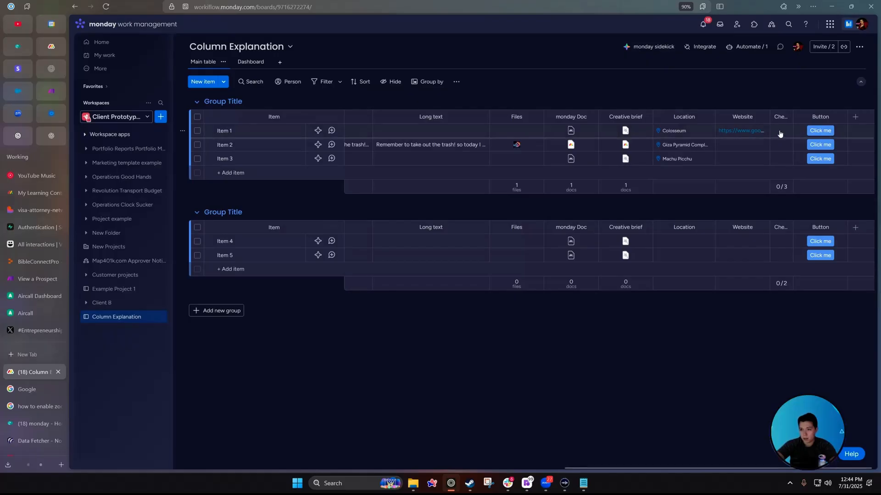
Uncheck Item 1's checkbox, try the button on Item 3, and close the button popup.
left_click(780, 133)
left_click(819, 159)
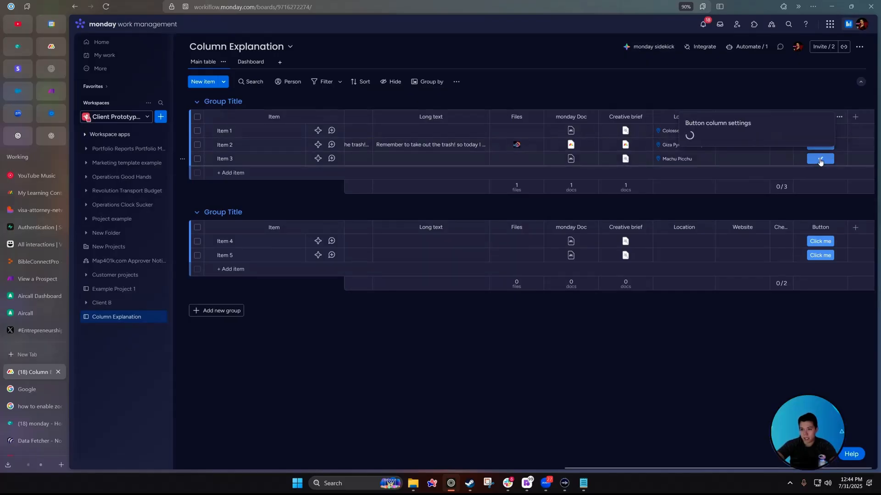
left_click(637, 323)
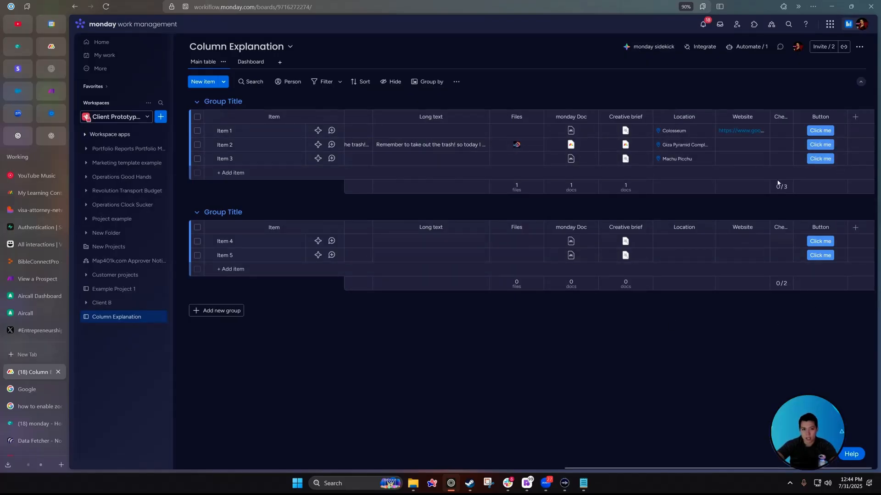
left_click(855, 116)
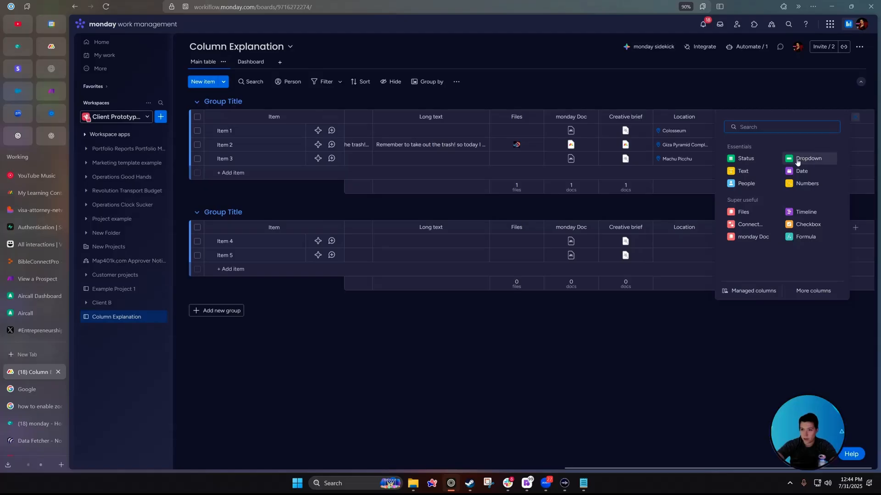
Add a Dropdown column beside Stage, labelling Item 1 Sales, Item 2 Marketing and Item 3 HR.
left_click(803, 159)
left_click_drag(800, 116, 464, 118)
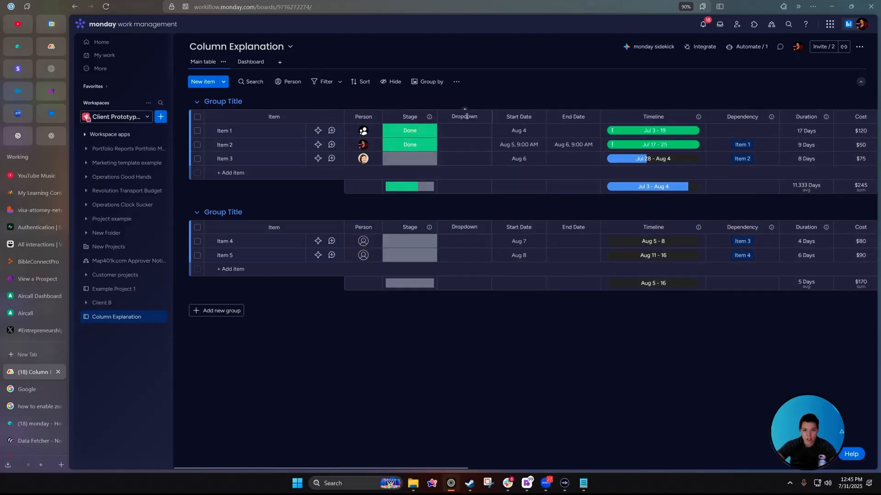
left_click(456, 131)
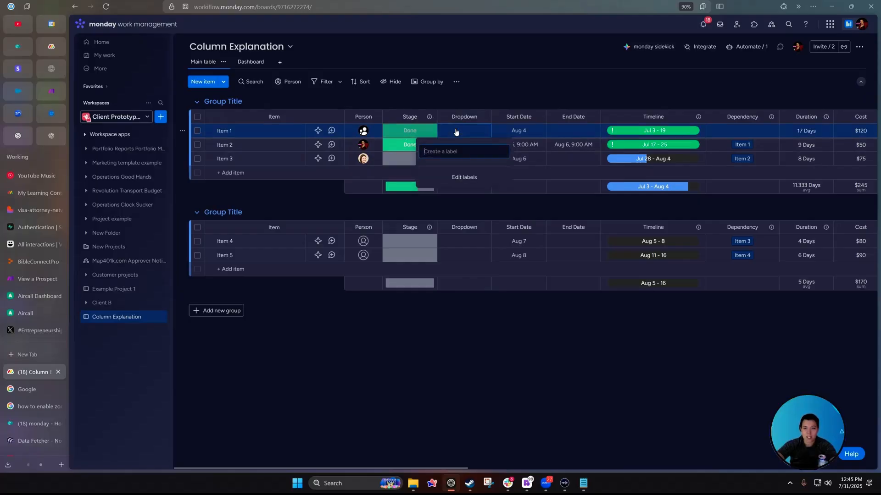
left_click(457, 178)
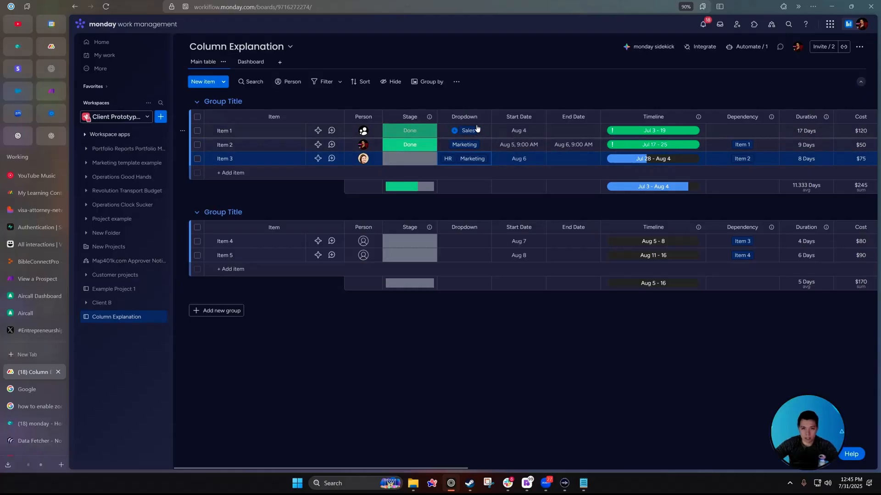
left_click(477, 129)
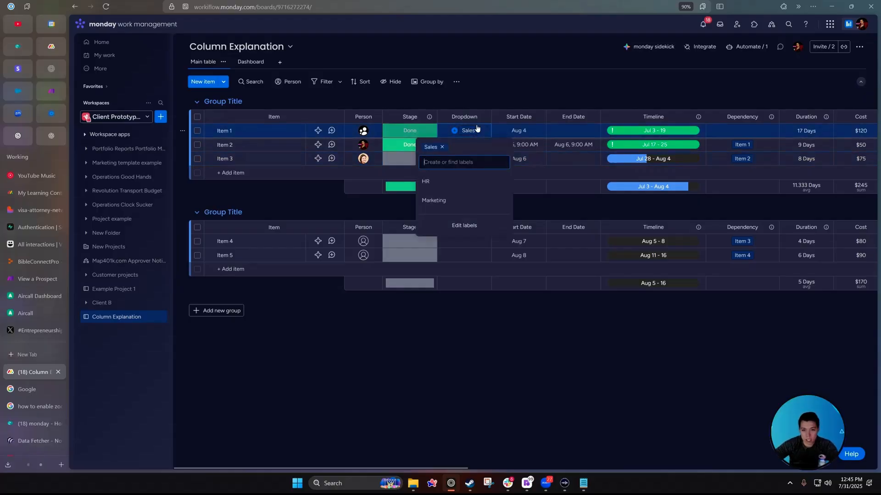
left_click(490, 88)
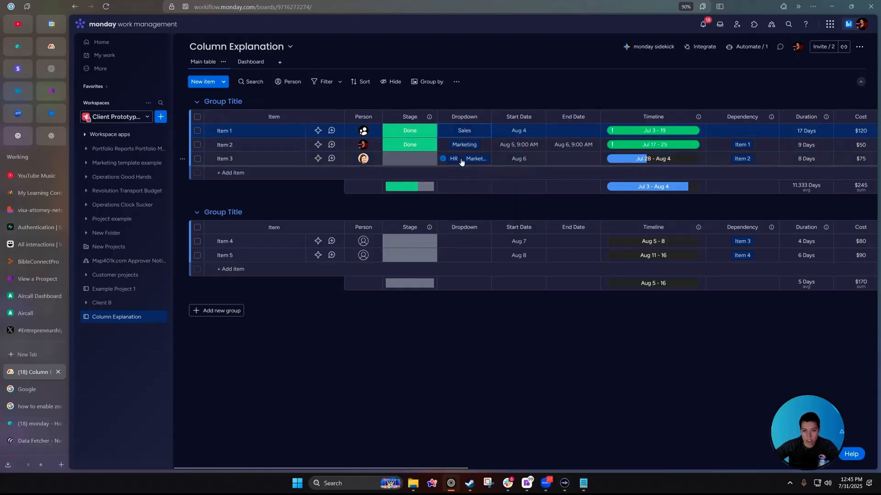
left_click(461, 161)
left_click(458, 219)
left_click(486, 198)
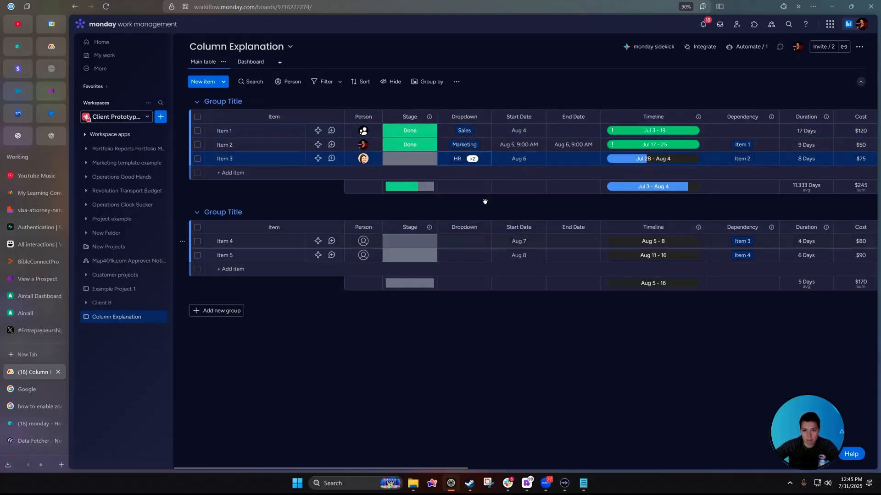
Open the Dropdown column's customization settings from its column menu.
left_click(483, 115)
mouse_move(515, 139)
left_click(639, 142)
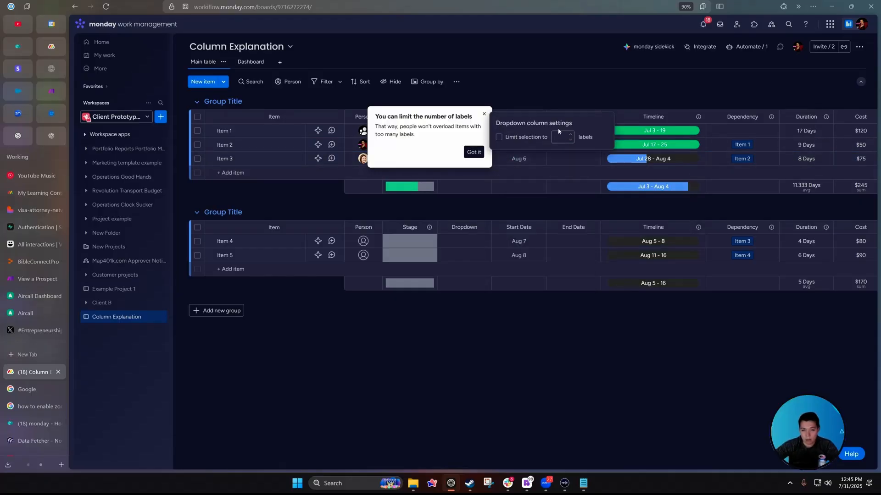
Dismiss the label-limit tip, close the Dropdown settings, then reopen its customization panel.
left_click(474, 154)
left_click(470, 319)
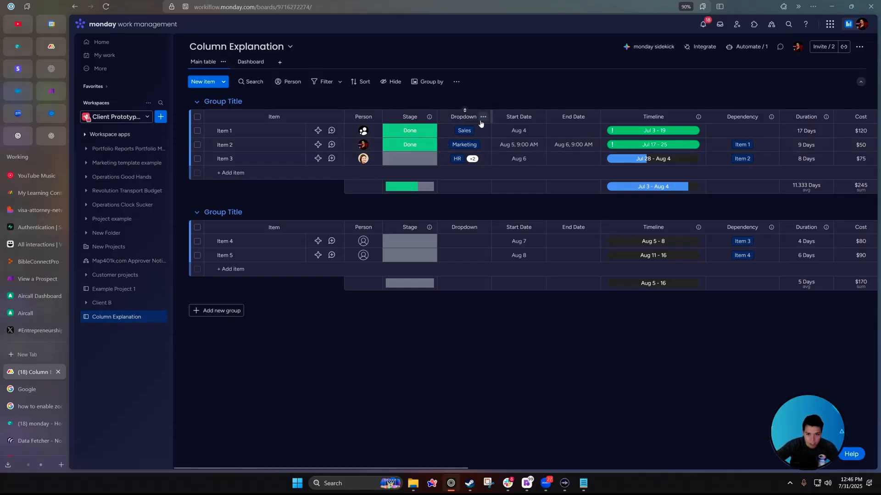
left_click(483, 118)
mouse_move(540, 144)
left_click(615, 143)
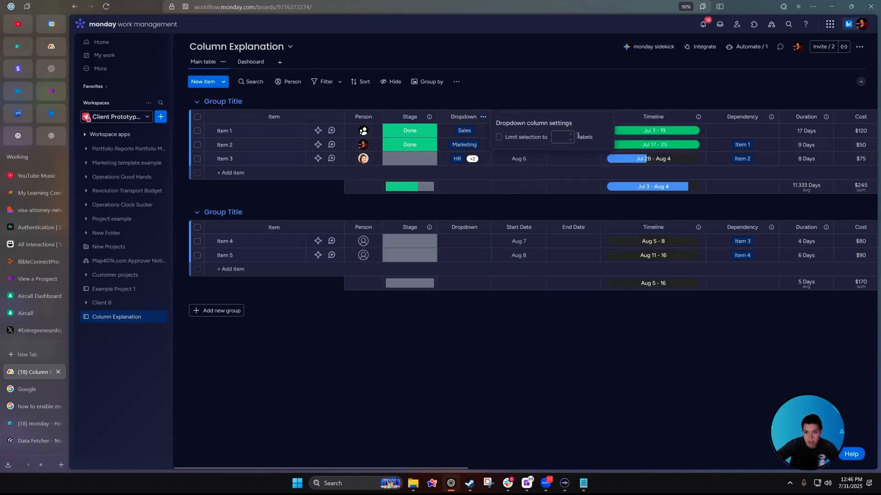
Turn on 'Limit selection to' in the Dropdown column settings and close them.
left_click(483, 117)
mouse_move(539, 140)
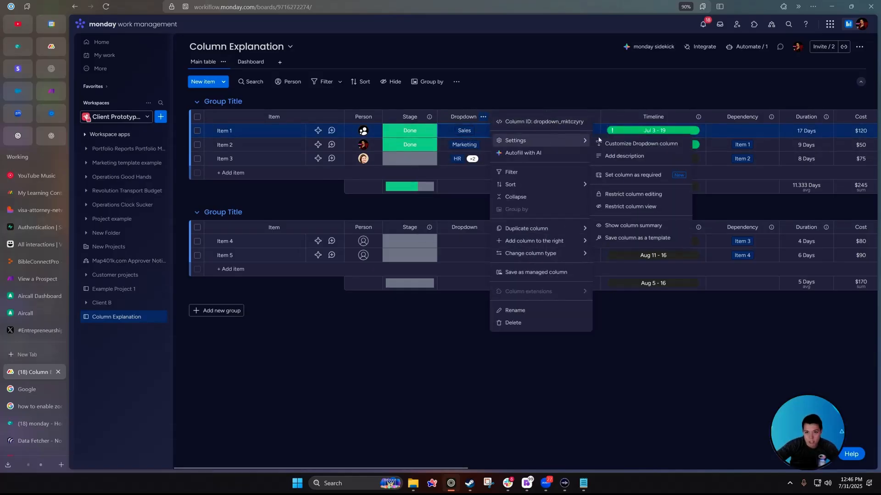
left_click(642, 143)
left_click(532, 137)
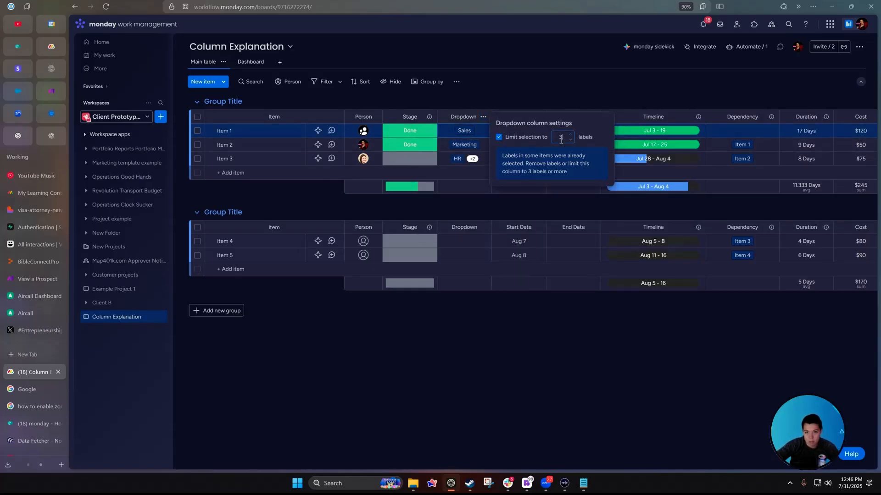
left_click(513, 325)
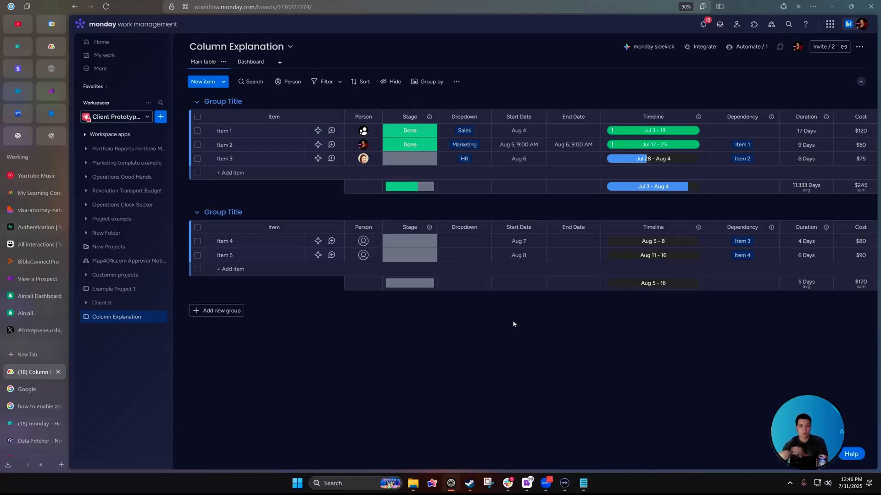
left_click(410, 130)
Check Google results showing dropdown columns allow up to 500 labels, then reopen Item 1's Stage choices.
left_click(415, 229)
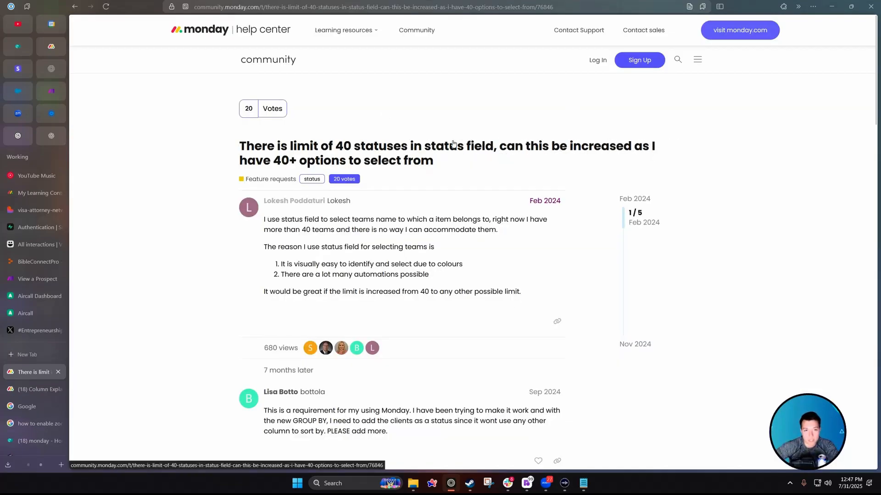
left_click(74, 7)
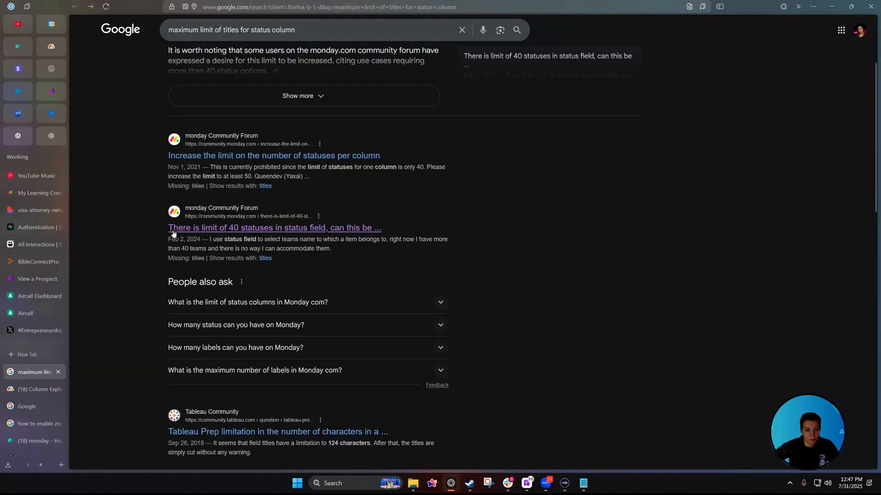
scroll(148, 262, "down", 5)
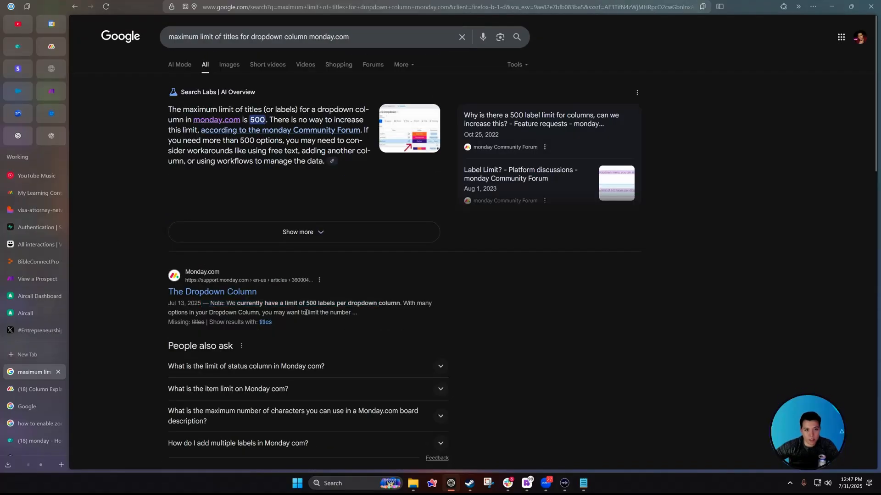
key("ctrl+Tab")
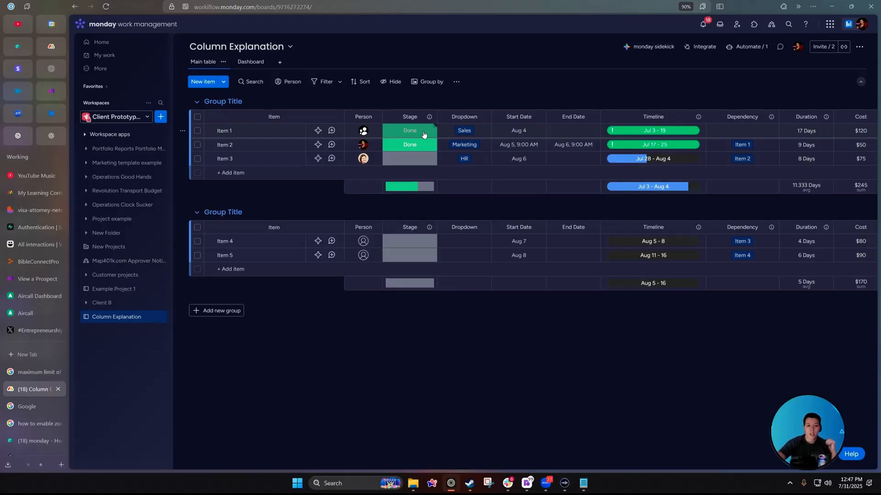
left_click(423, 134)
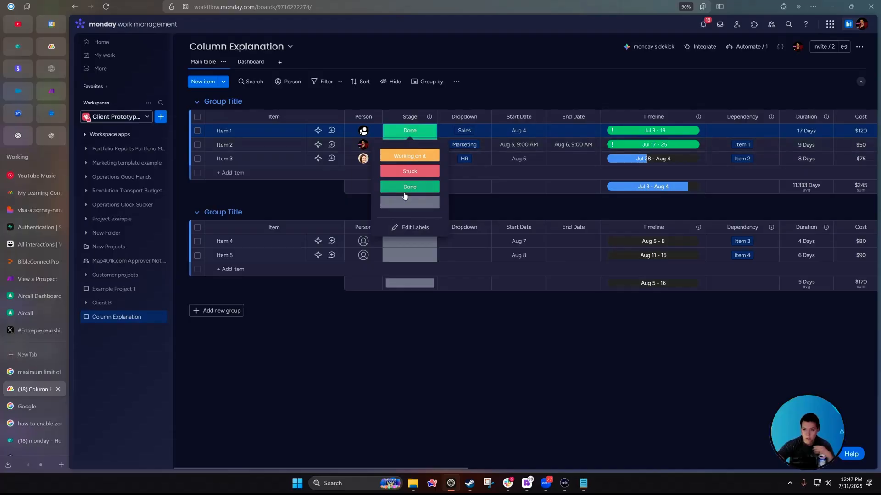
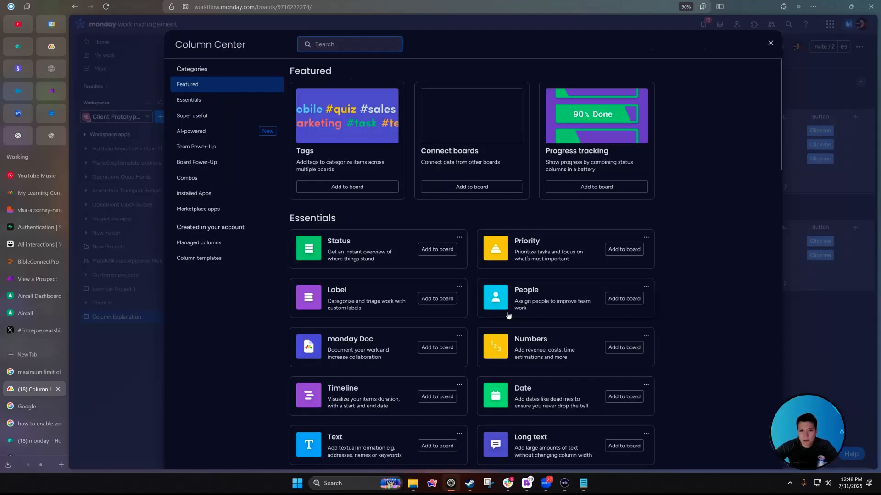
Add a Priority column to the board from the Column Center.
scroll(508, 315, "down", 3)
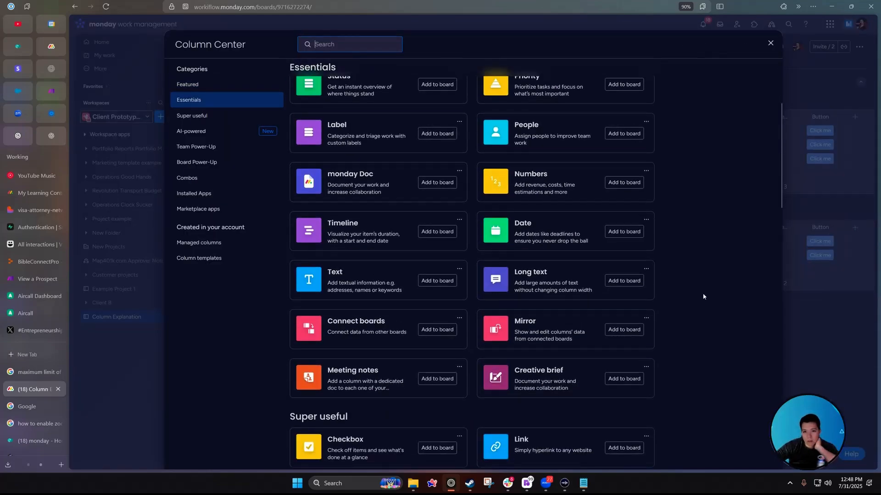
scroll(703, 297, "up", 4)
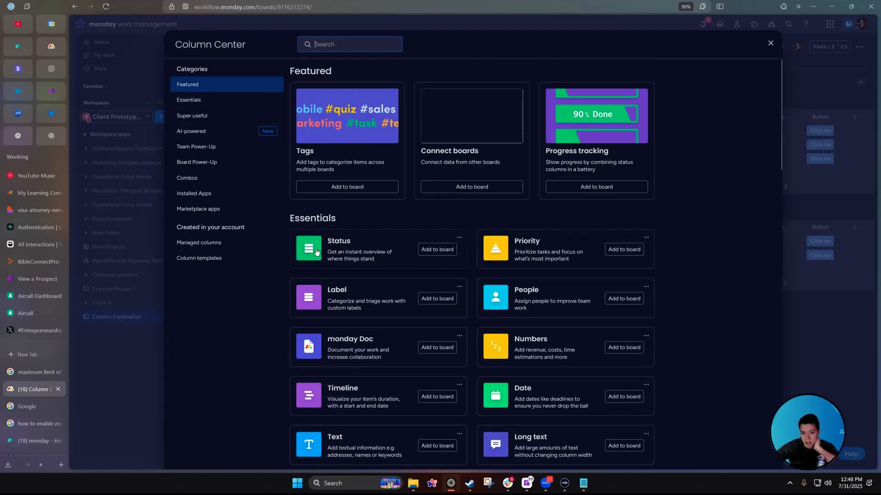
left_click(623, 250)
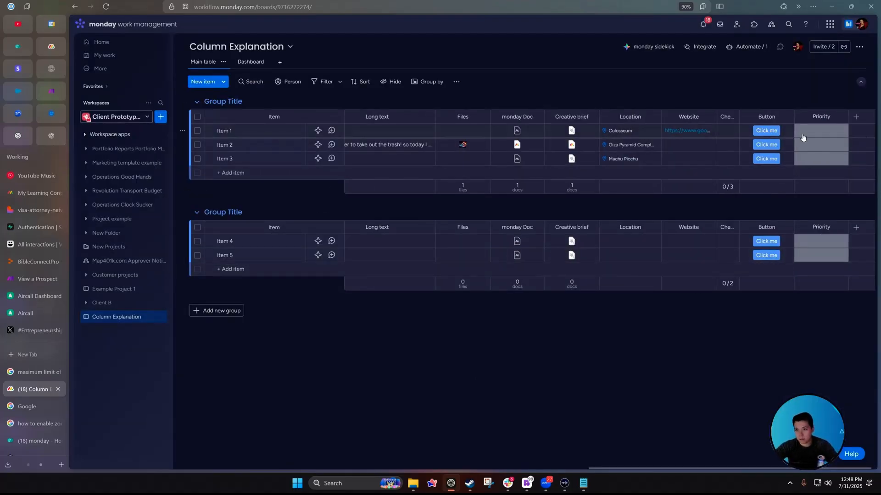
left_click(811, 146)
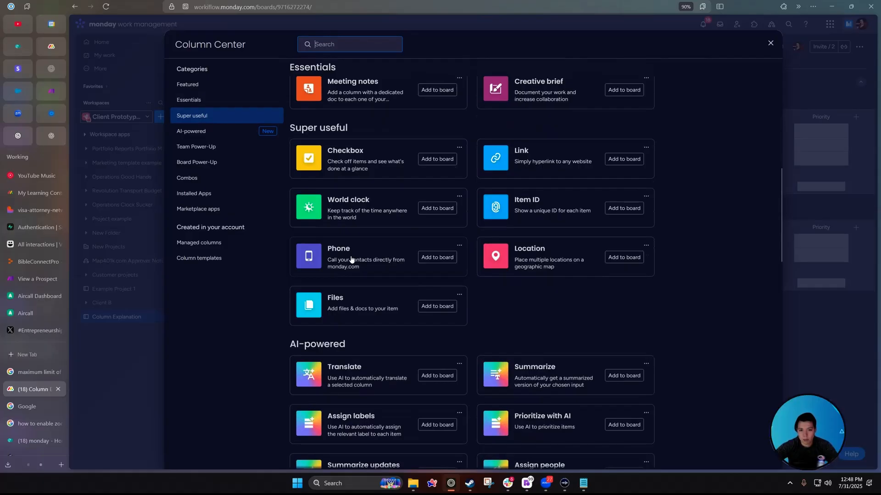
Add Email and Phone columns and select Item 1's email and phone cells.
scroll(459, 266, "down", 3)
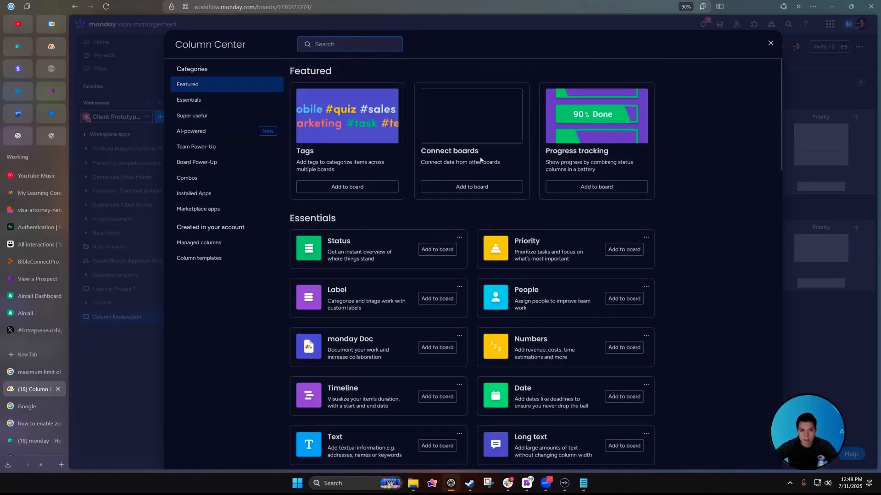
type("email")
left_click(456, 222)
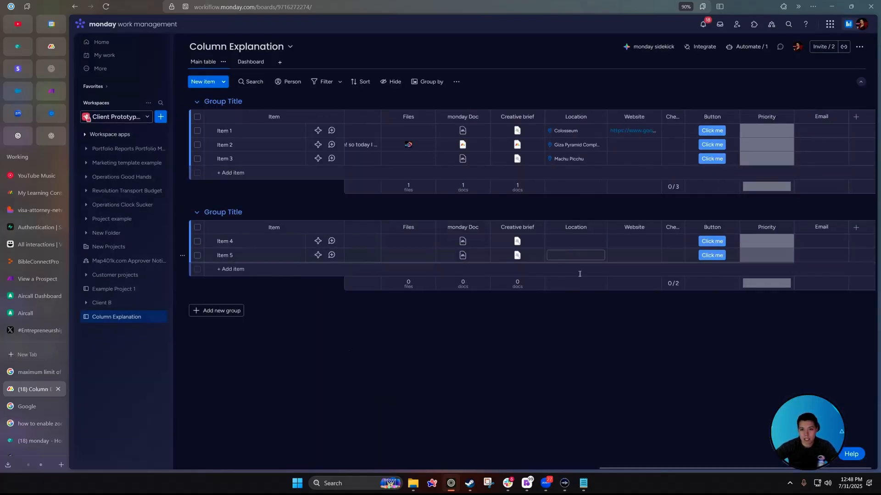
left_click(854, 118)
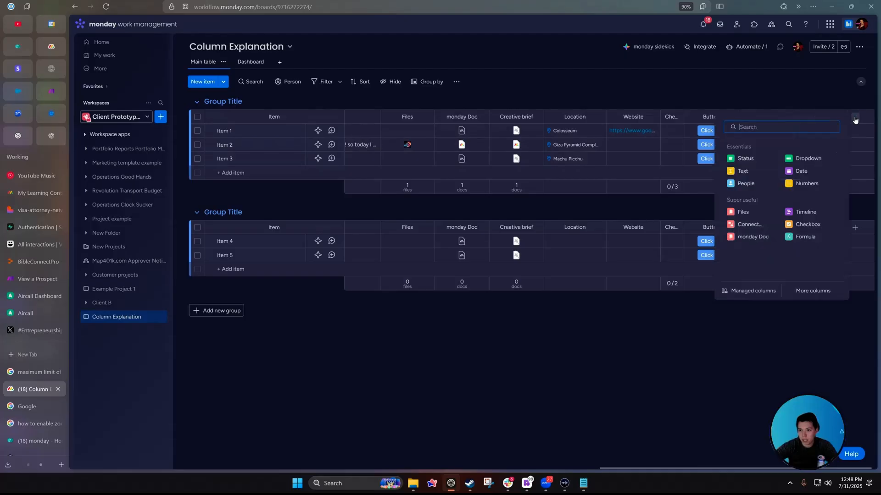
left_click(812, 290)
type("phone")
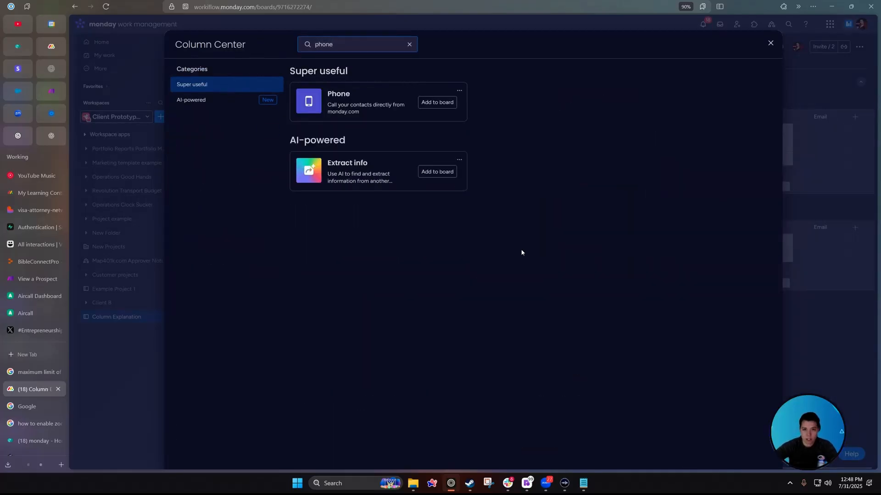
left_click(442, 104)
left_click(751, 131)
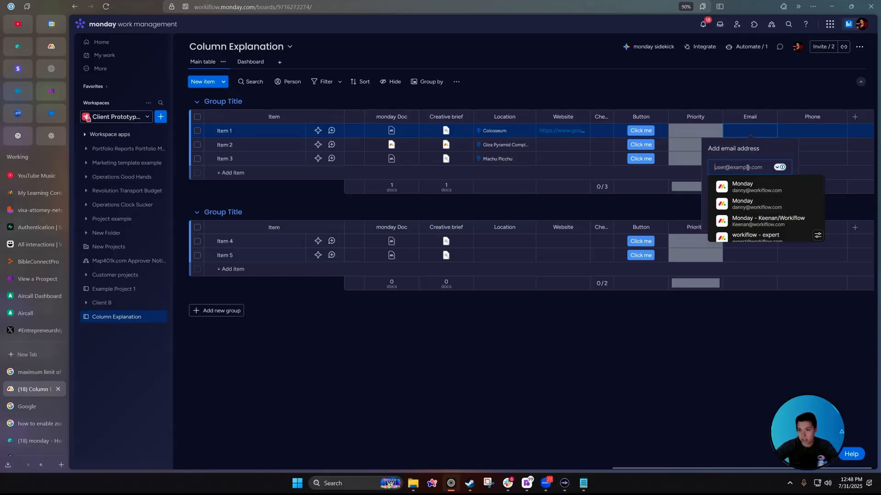
left_click(817, 131)
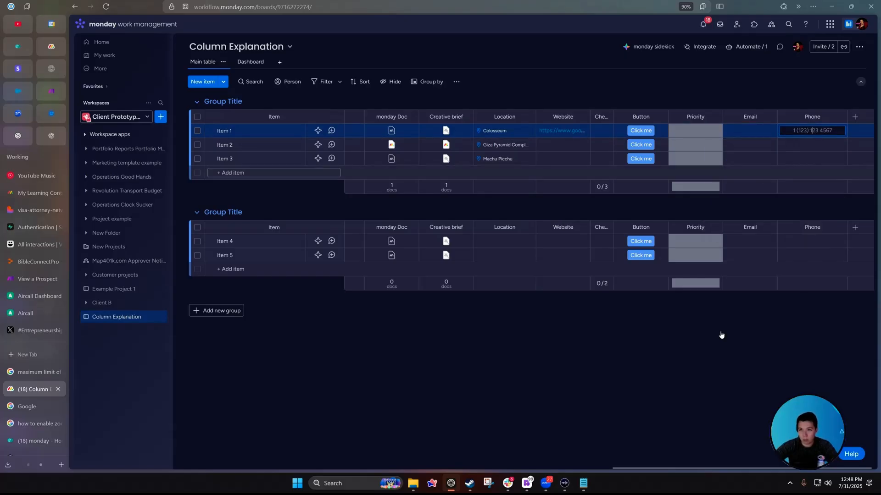
Add a Time tracking column and drag it left to sit right after Stage.
left_click(854, 116)
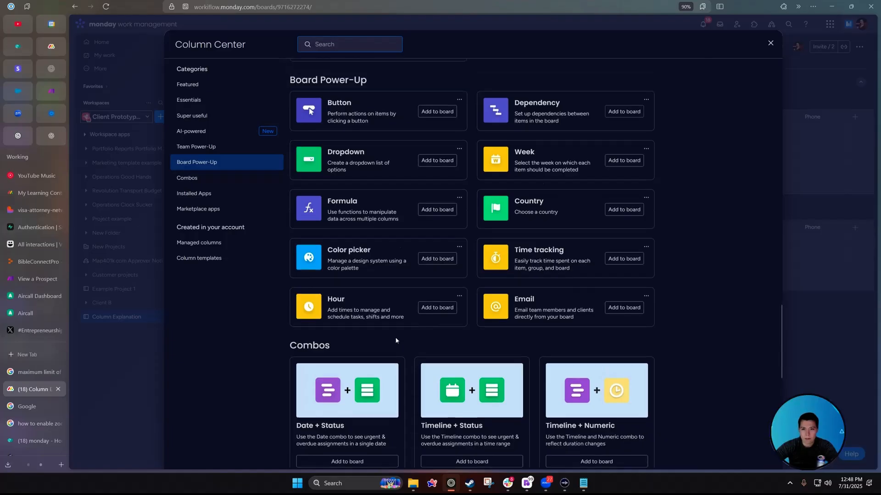
scroll(397, 340, "up", 3)
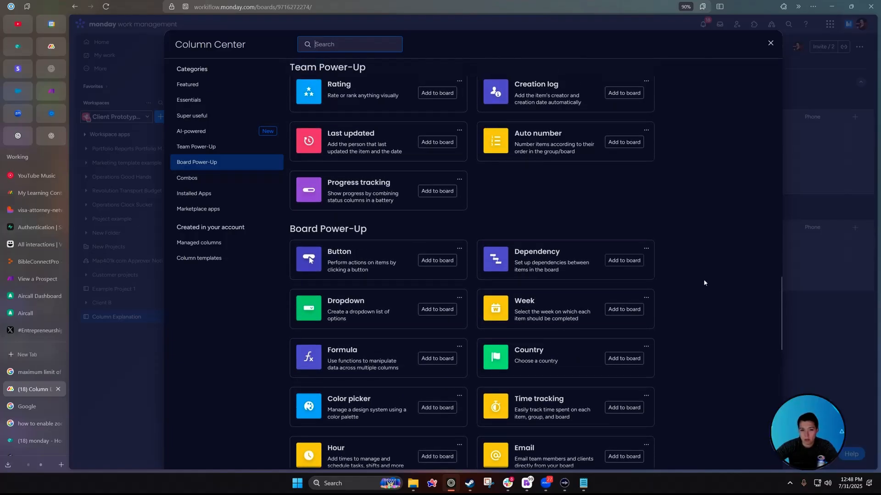
scroll(704, 283, "down", 3)
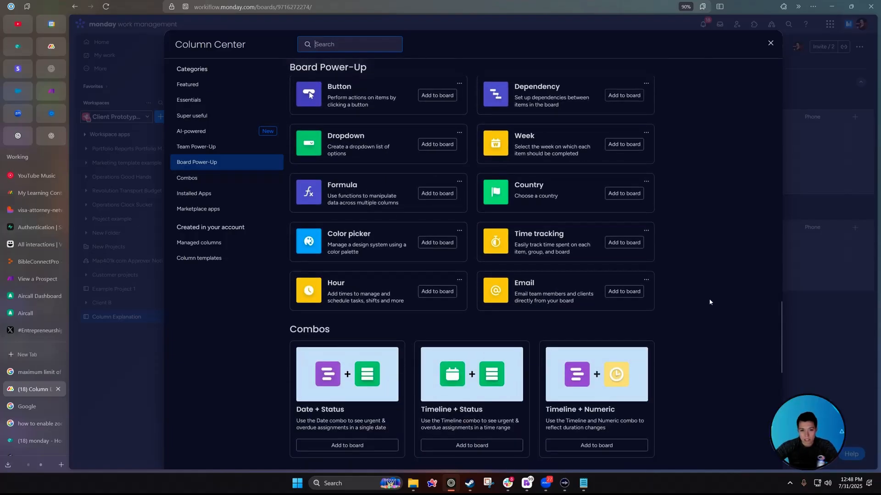
left_click(614, 242)
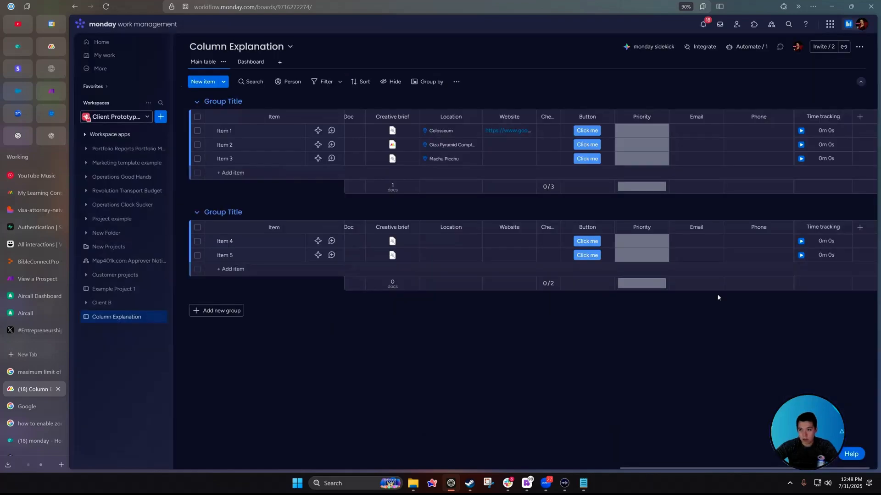
left_click_drag(802, 112, 449, 138)
scroll(440, 138, "left", 20)
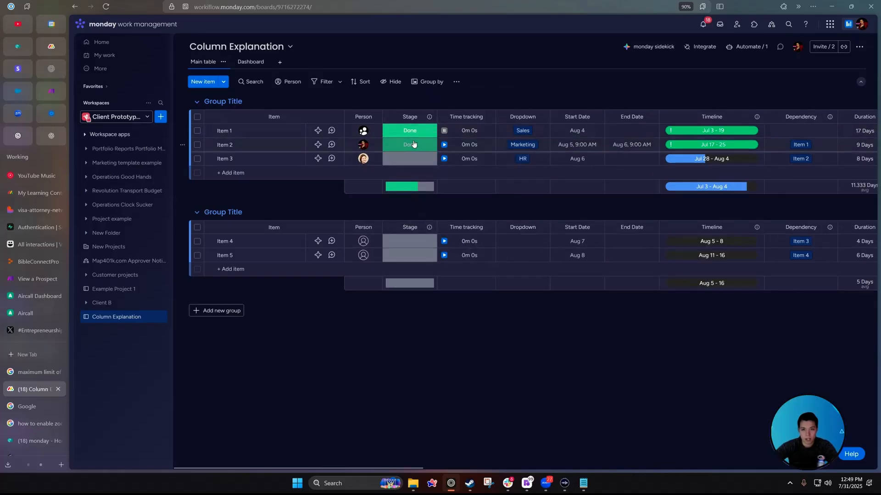
Manually log a 1-hour session on Item 1, bringing its total to 1h 0m 2s.
left_click(444, 130)
left_click(464, 133)
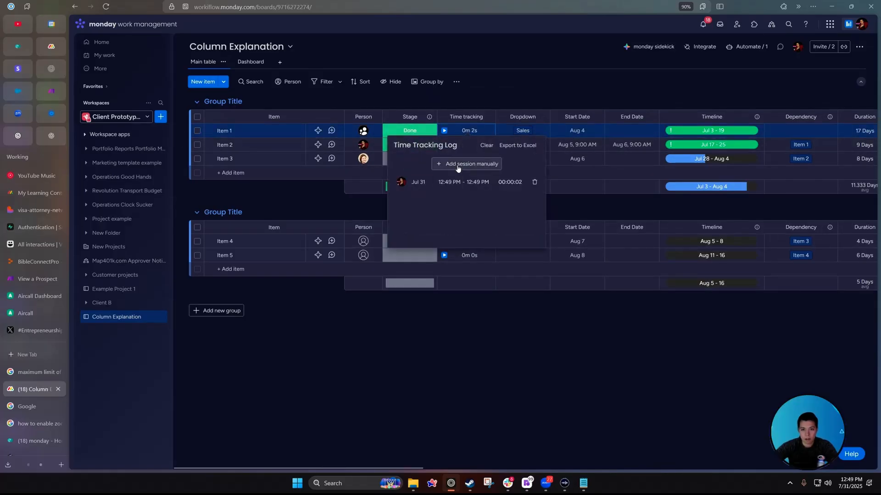
left_click(475, 164)
left_click(494, 285)
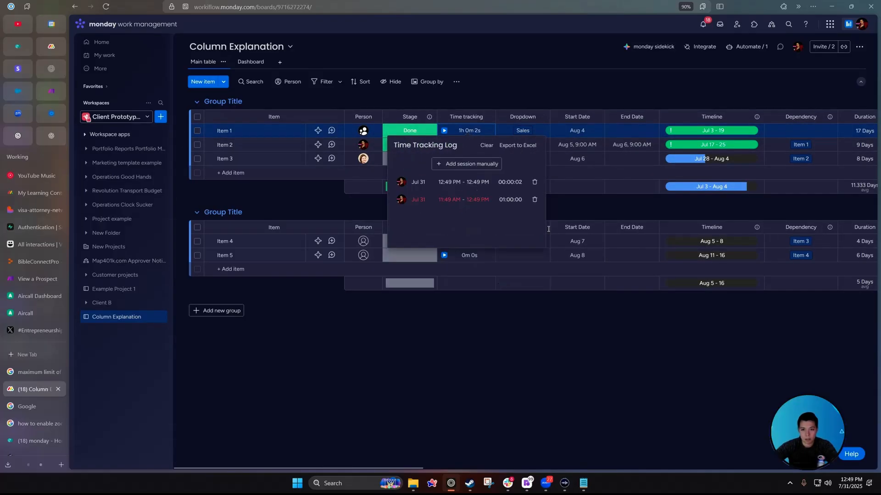
left_click(458, 133)
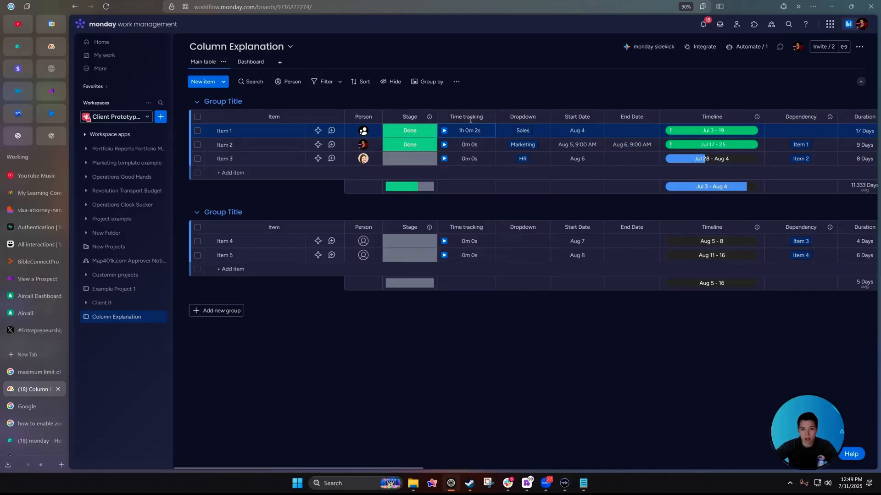
Clear Item 1's Stage and start an automation for Stage changing to Working on it.
left_click(410, 133)
left_click(410, 202)
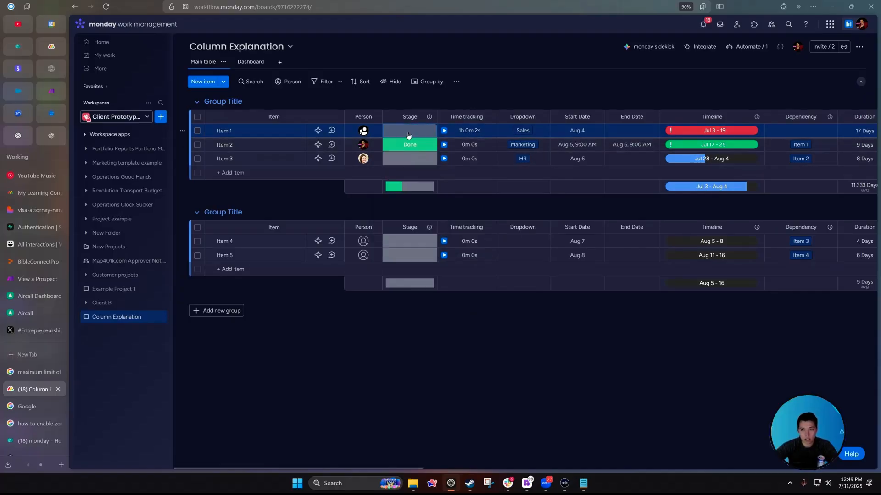
left_click(409, 135)
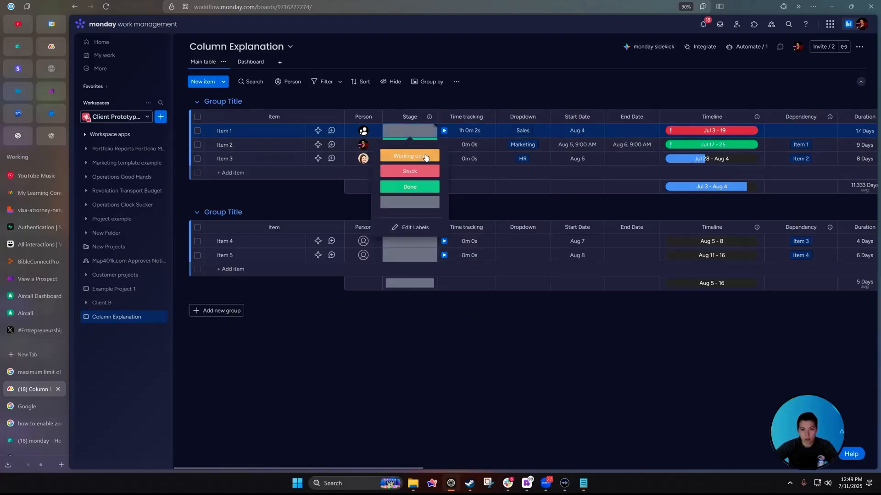
left_click(755, 52)
left_click(293, 146)
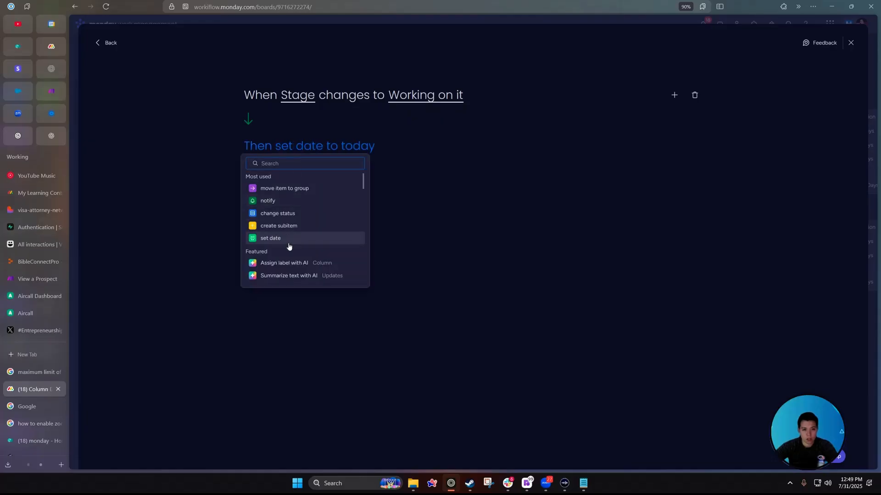
Set the automation action to start Time tracking and create it.
type("time")
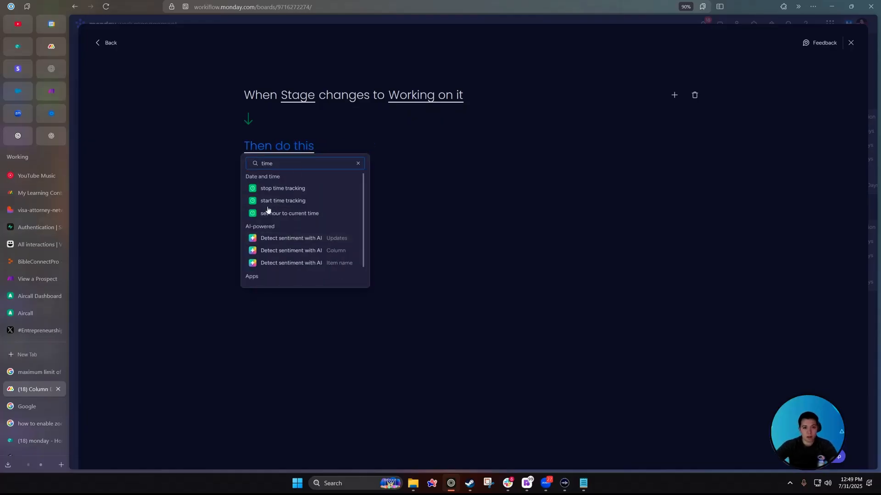
left_click(271, 200)
left_click(321, 178)
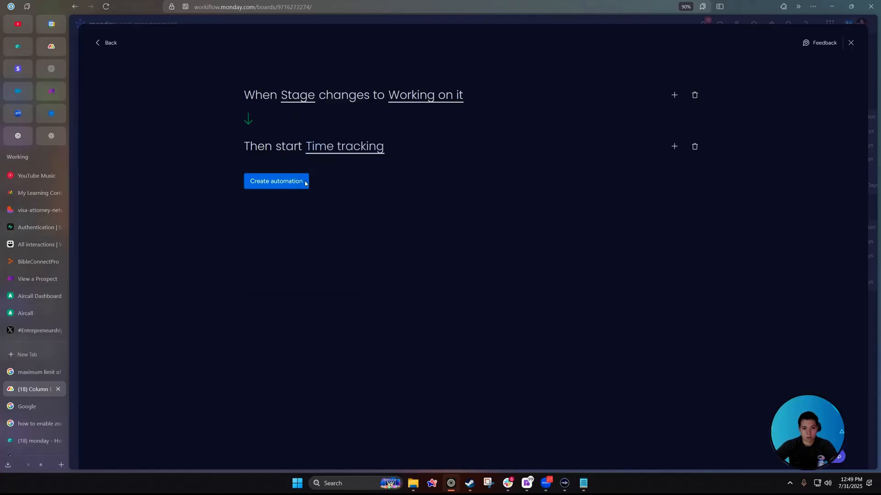
left_click(306, 183)
Build a new automation triggered when Stage changes to Done.
left_click(804, 82)
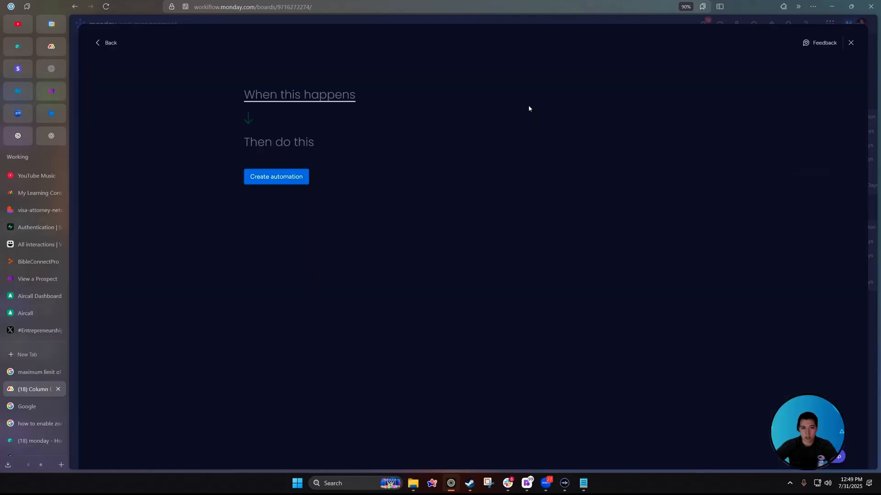
left_click(296, 102)
left_click(294, 136)
left_click(303, 95)
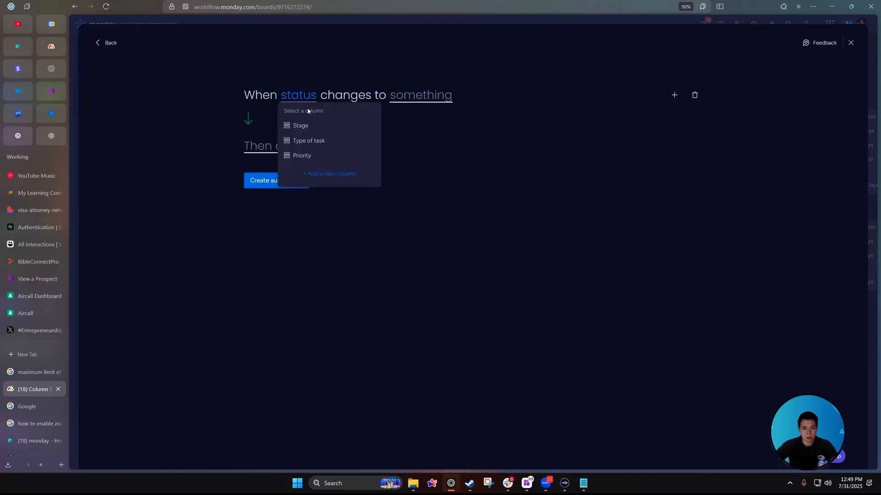
left_click(303, 126)
left_click(434, 94)
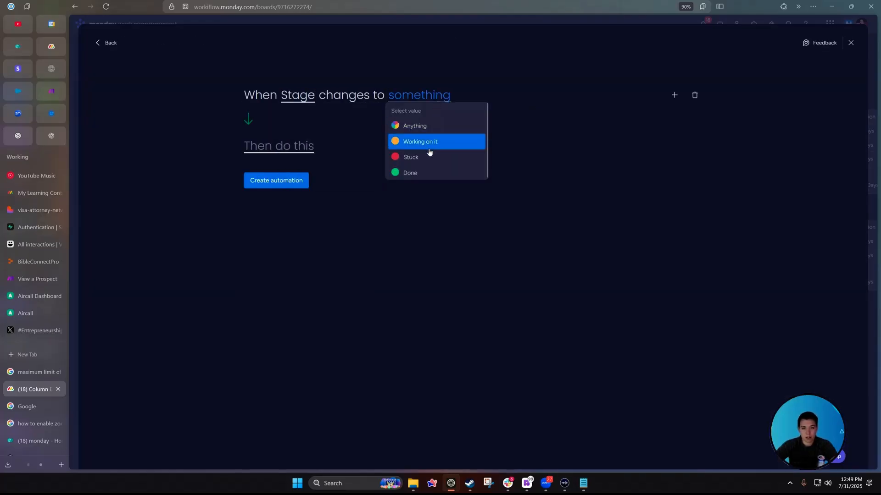
left_click(413, 173)
Make its action stop Time tracking and create the automation.
left_click(282, 152)
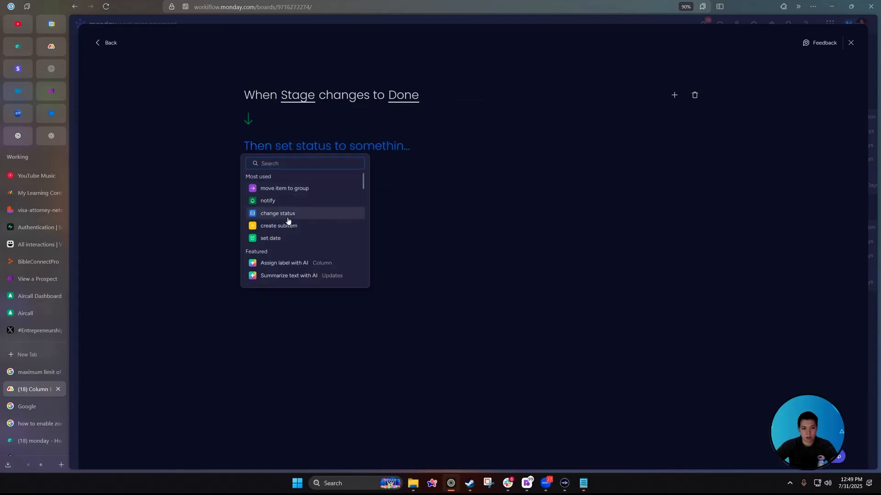
type("stop")
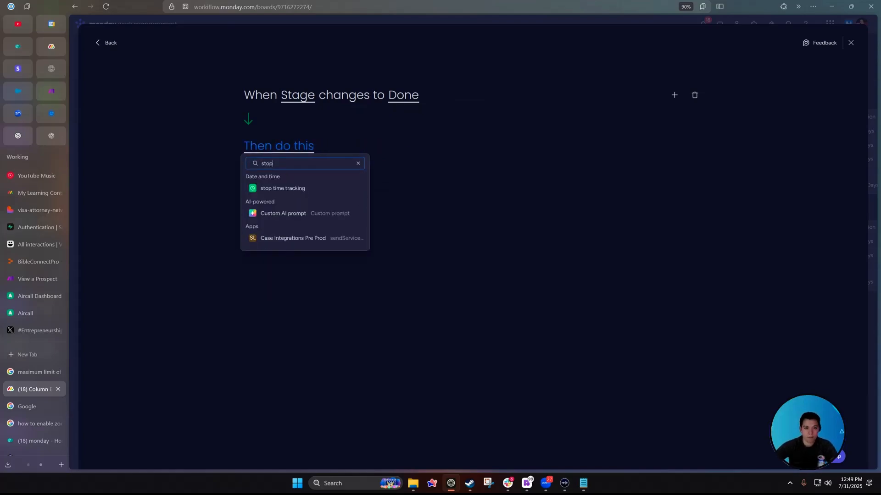
left_click(276, 185)
left_click(342, 147)
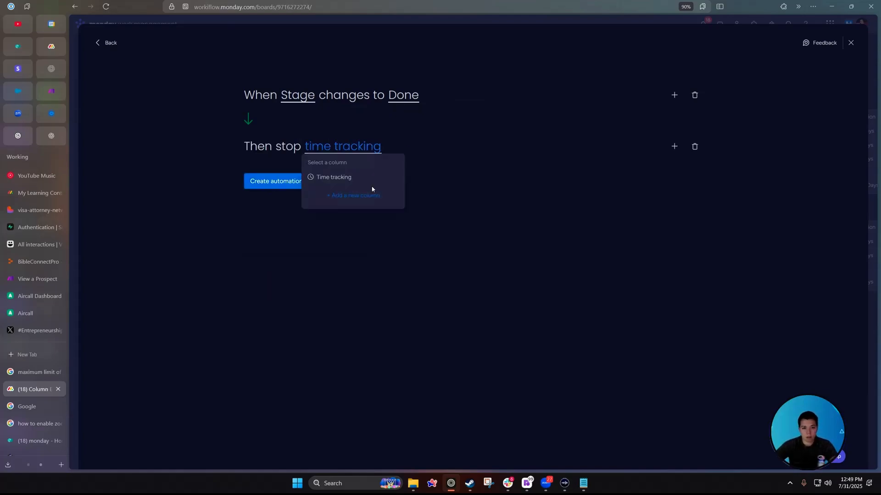
left_click(321, 176)
left_click(260, 184)
left_click(409, 131)
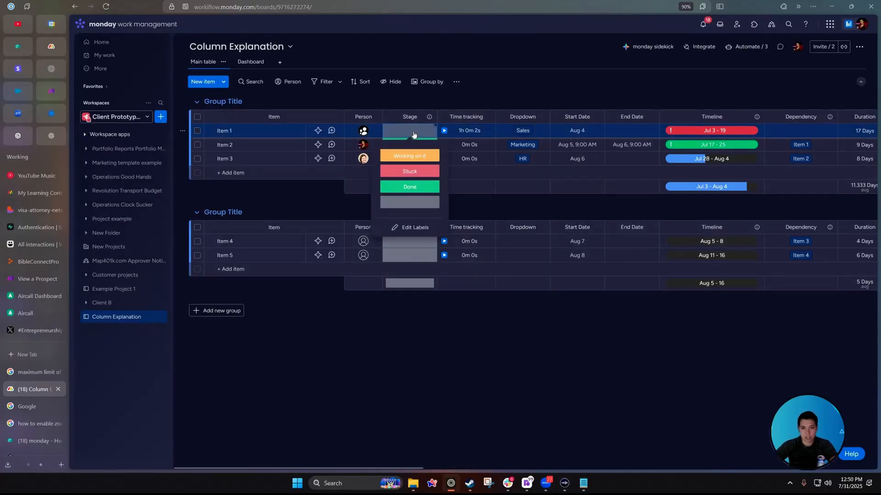
Set Item 1's Stage to Working on it, then to Done.
left_click(409, 156)
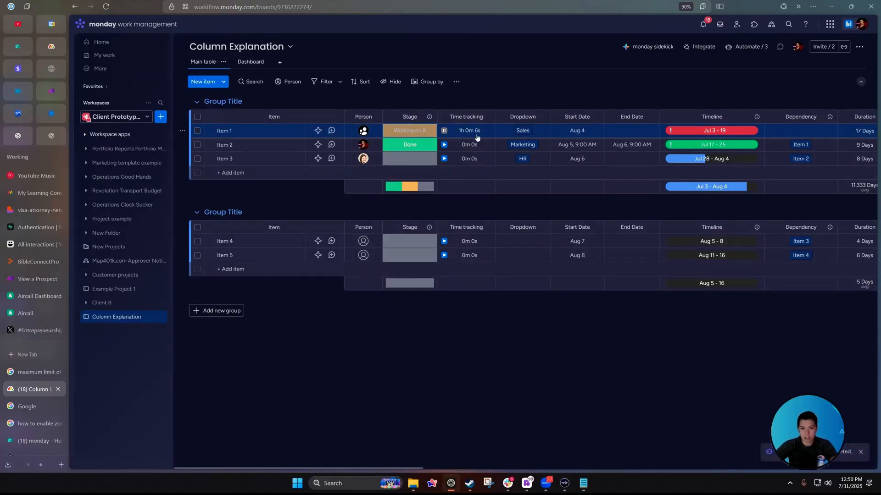
left_click(409, 131)
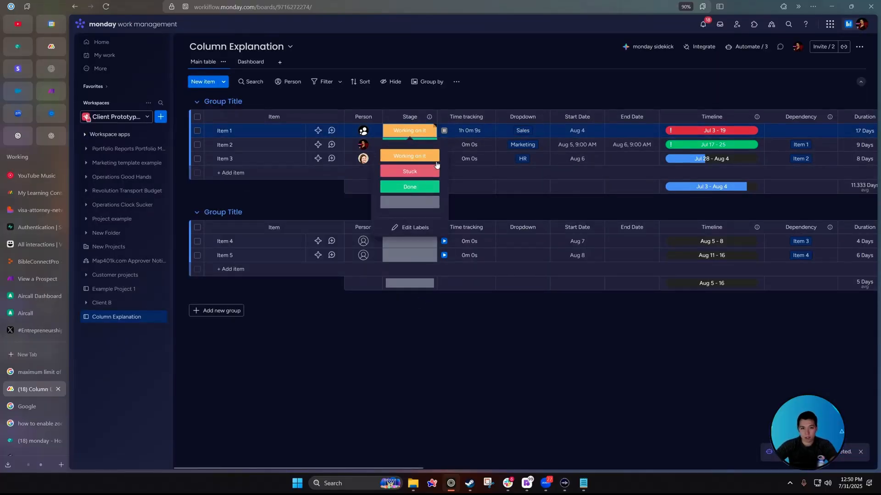
left_click(410, 157)
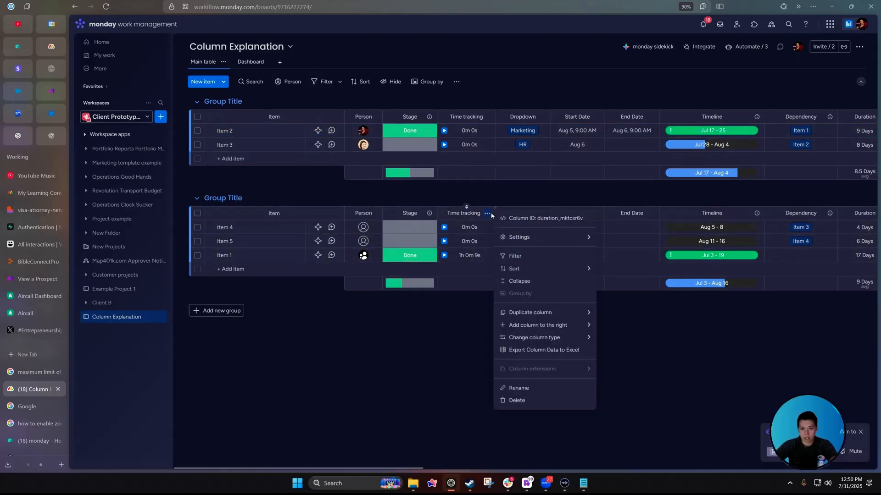
Uncheck Show seconds in the Time tracking column settings.
mouse_move(519, 238)
left_click(642, 238)
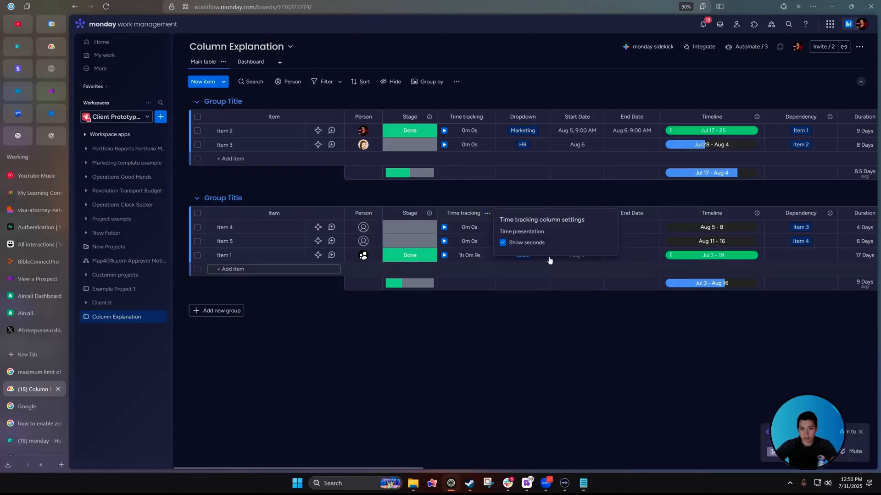
left_click(502, 244)
left_click(488, 213)
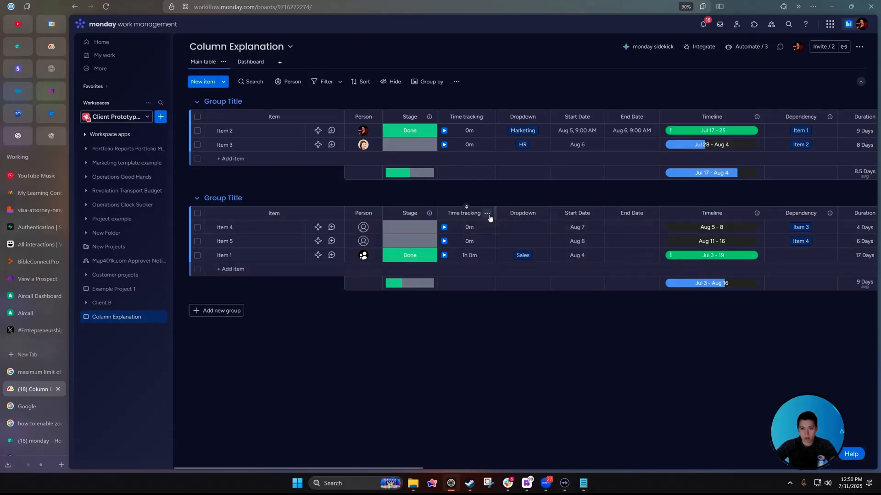
Open Item 1's Time Tracking Log from its time tracking cell.
mouse_move(537, 242)
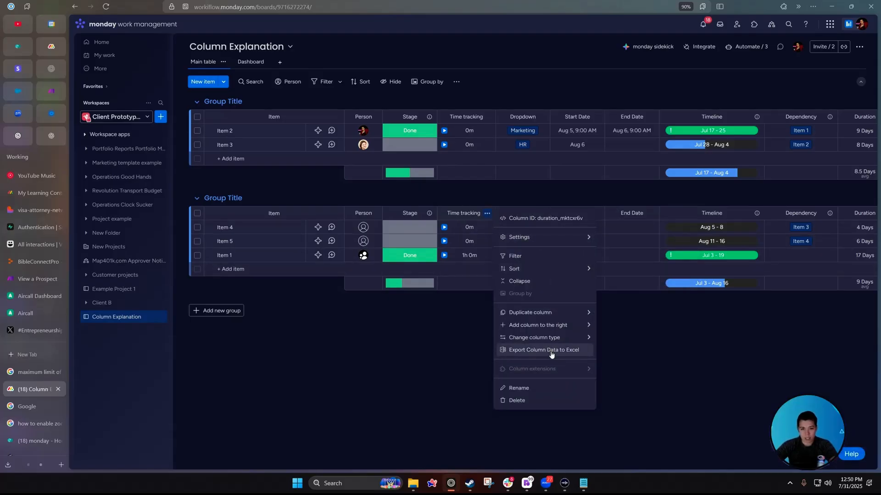
left_click(468, 255)
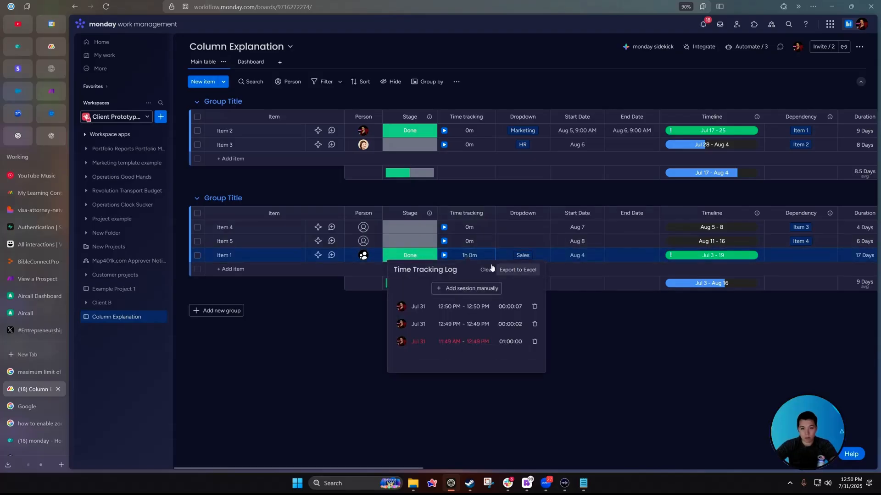
mouse_move(402, 310)
Export Item 1's time tracking log to Excel and open the file.
left_click(354, 417)
left_click(487, 214)
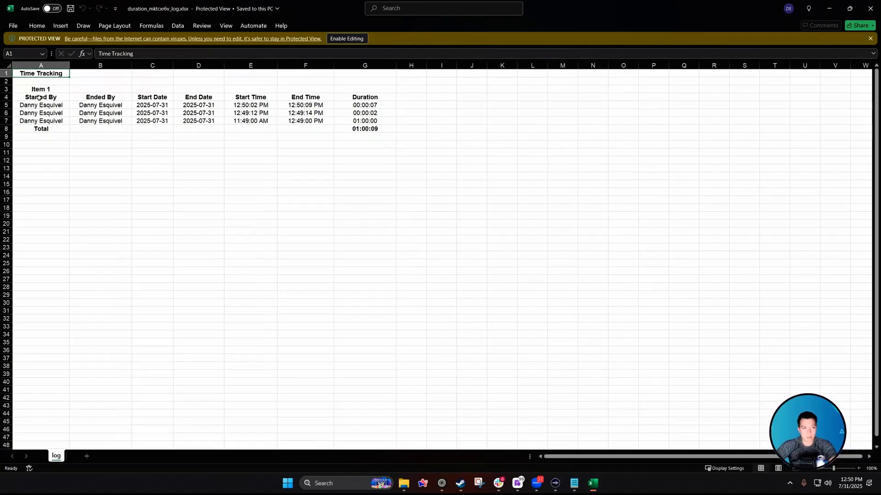
left_click(40, 88)
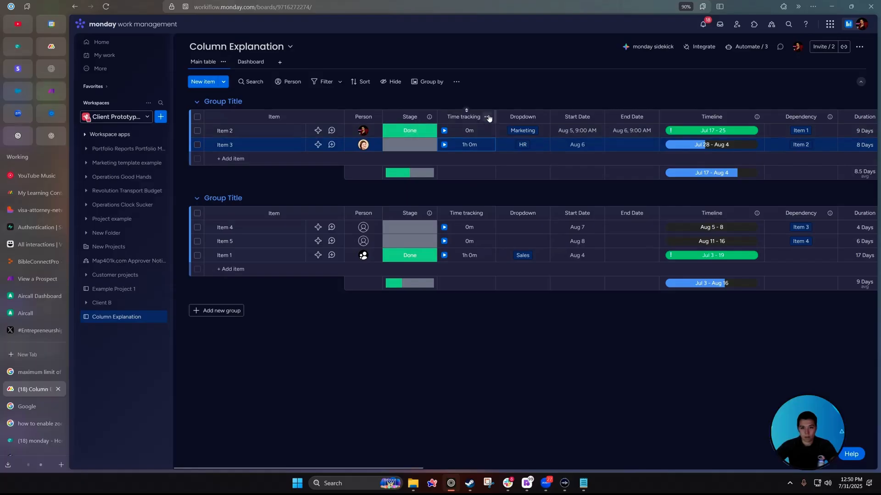
Export the whole Time tracking column to Excel and review Item 3's and Item 1's sessions.
left_click(487, 116)
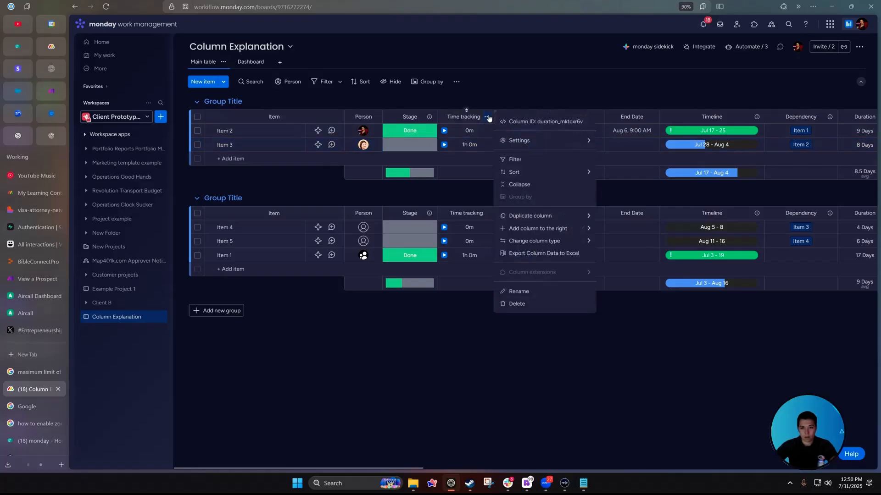
left_click(519, 339)
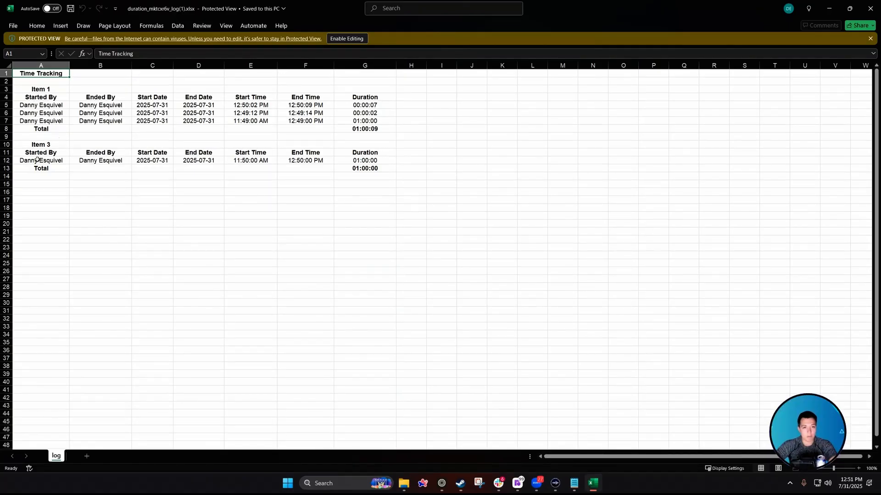
left_click_drag(38, 159, 364, 161)
left_click_drag(37, 105, 362, 117)
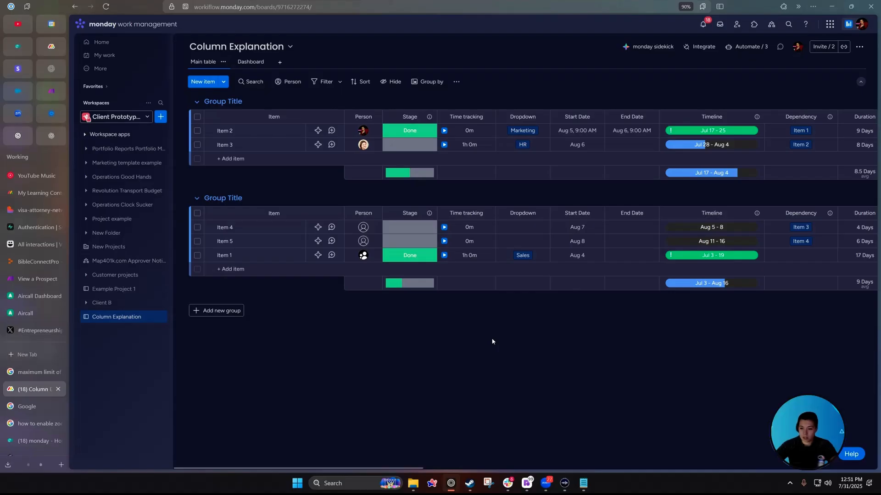
Open Item 2's detail panel and drag its edge to widen it.
scroll(442, 273, "right", 10)
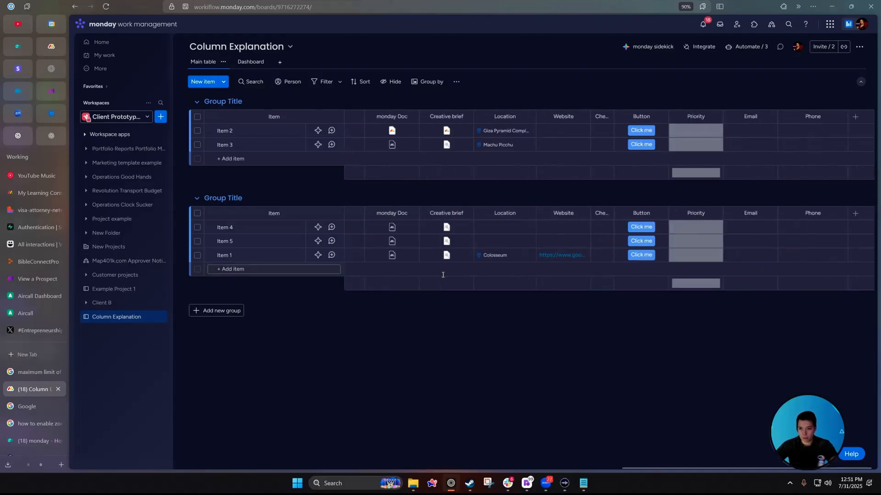
scroll(442, 274, "left", 10)
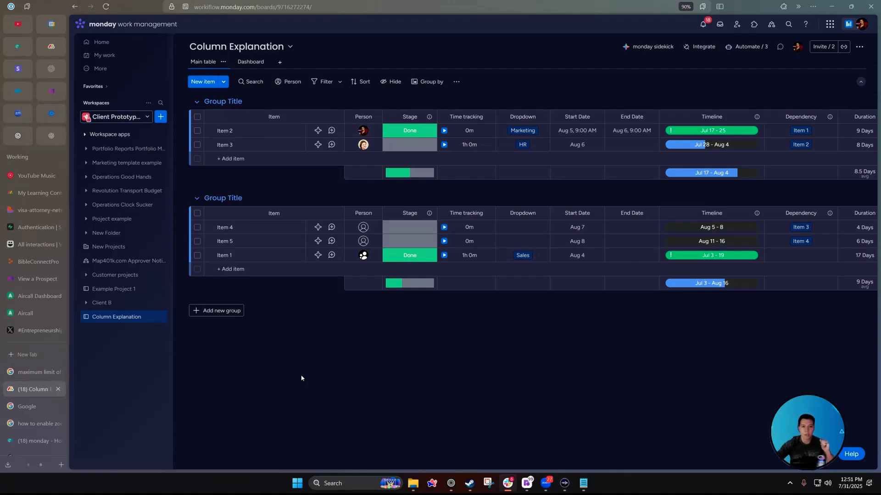
left_click(332, 131)
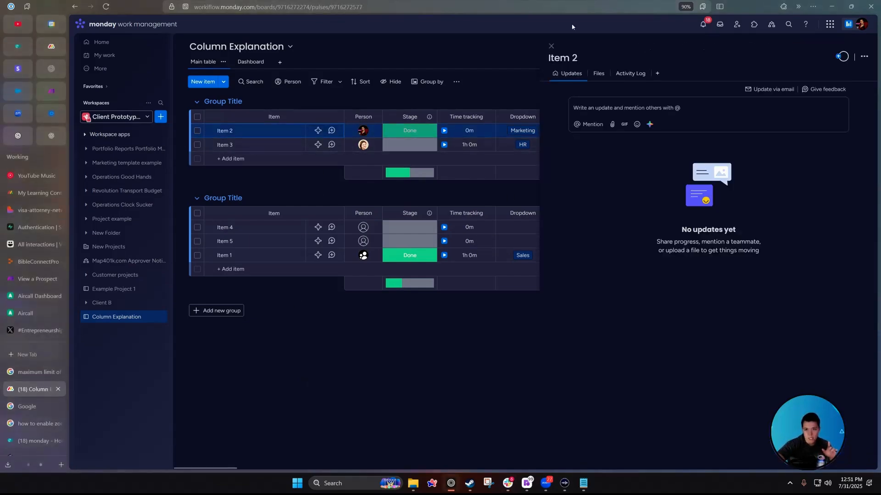
left_click(551, 46)
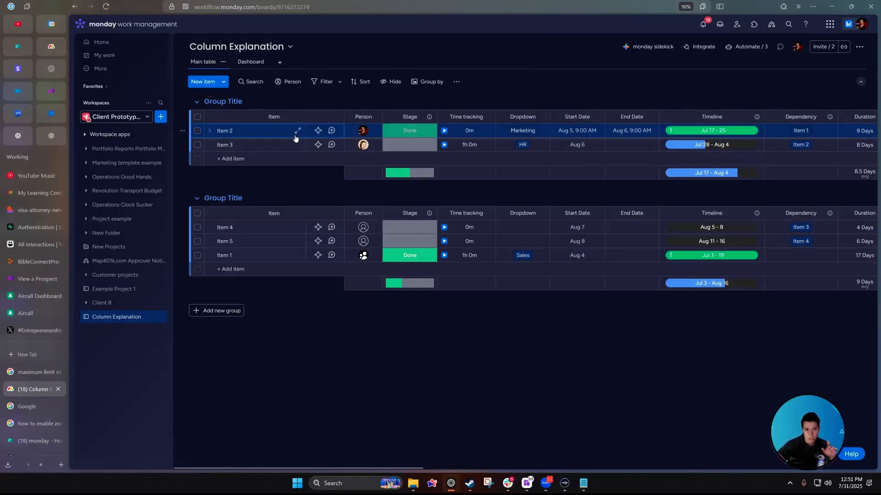
left_click(298, 132)
left_click_drag(540, 165, 326, 172)
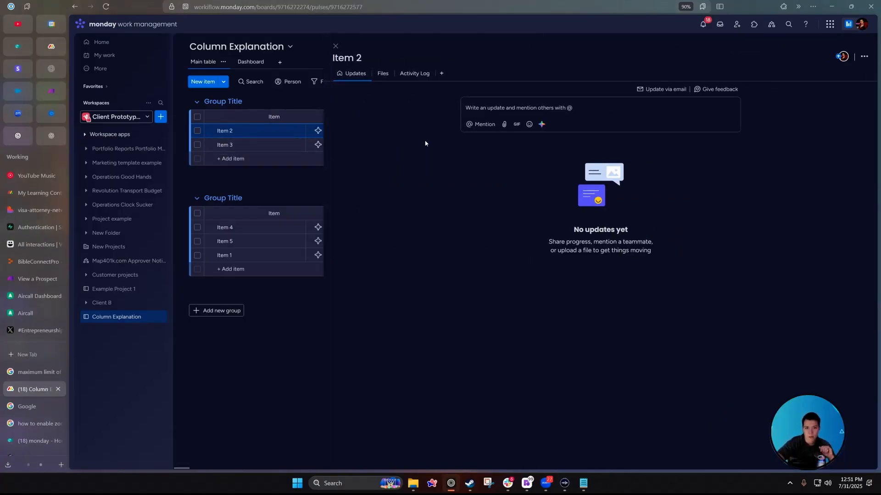
View Item 2's Files, then its Activity Log, and bring up the Item views list.
left_click(384, 75)
left_click(381, 74)
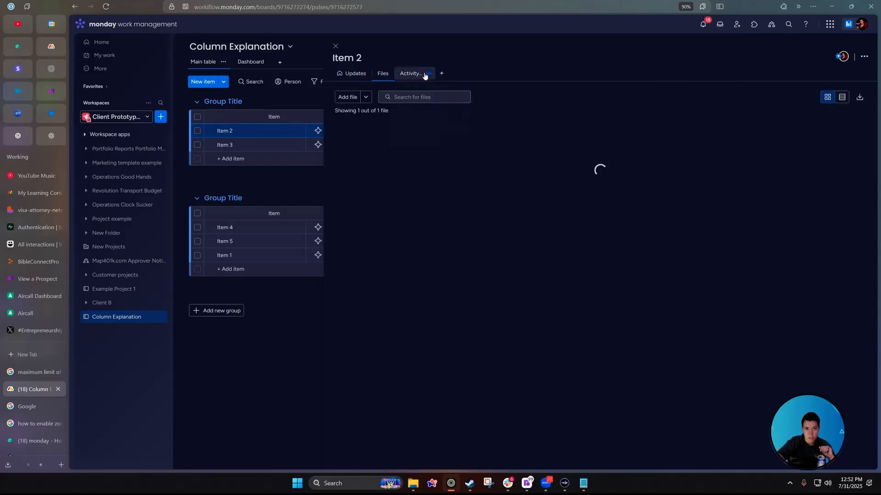
left_click(412, 76)
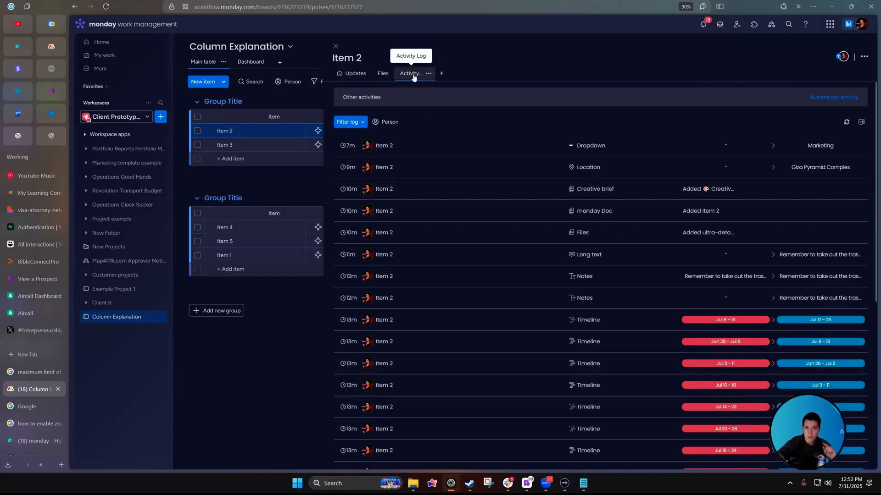
left_click(442, 81)
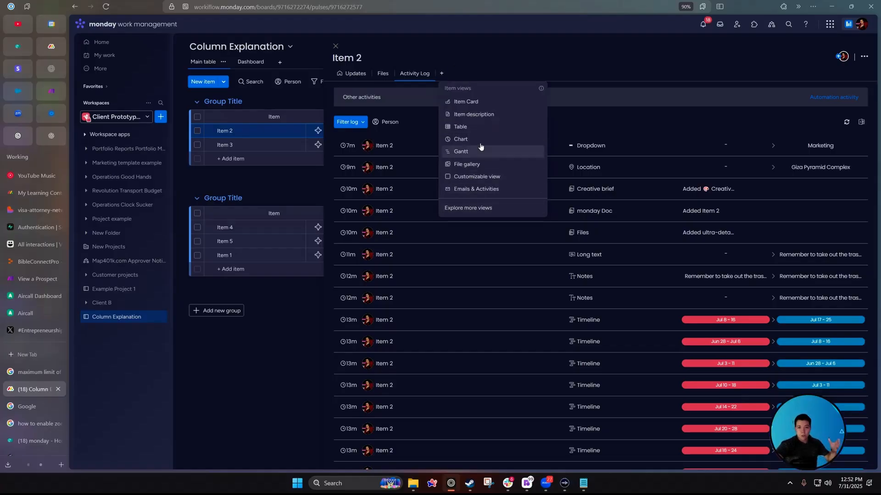
Add an Item Card view and narrow its Information widget to show only Person, Stage and Time tracking.
left_click(472, 101)
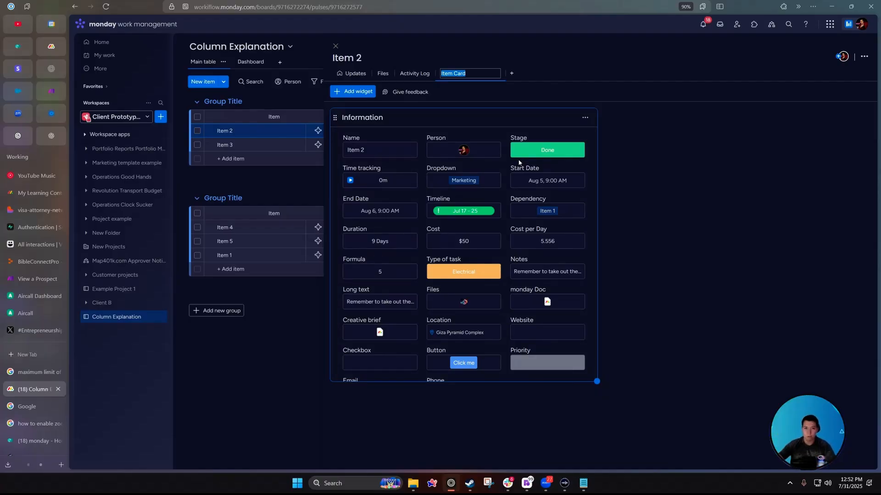
left_click_drag(599, 382, 460, 437)
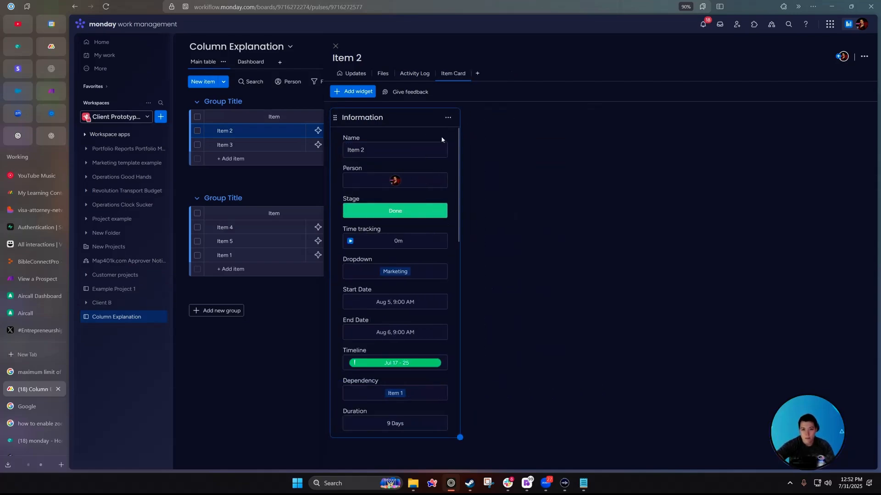
left_click(448, 118)
left_click(516, 147)
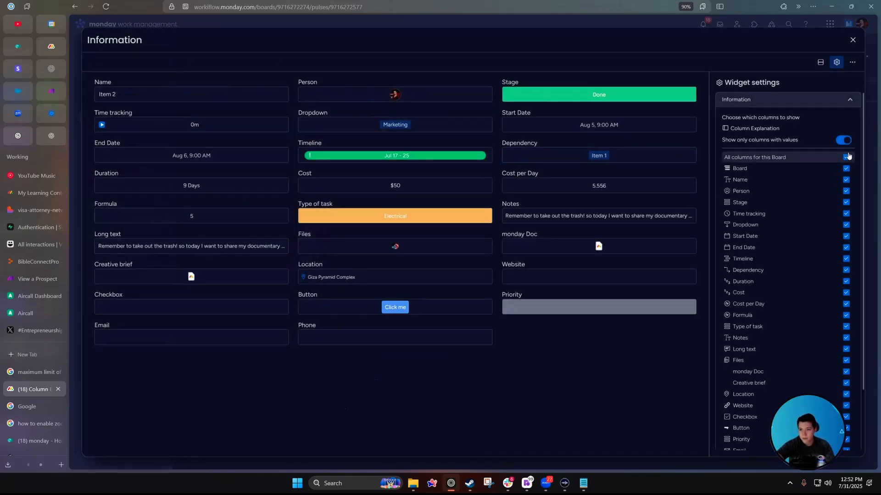
left_click(847, 157)
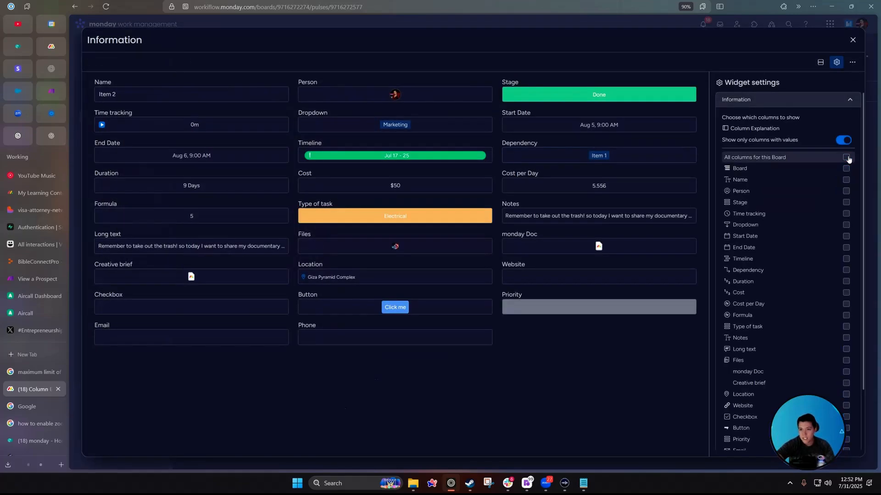
left_click(846, 191)
left_click(846, 202)
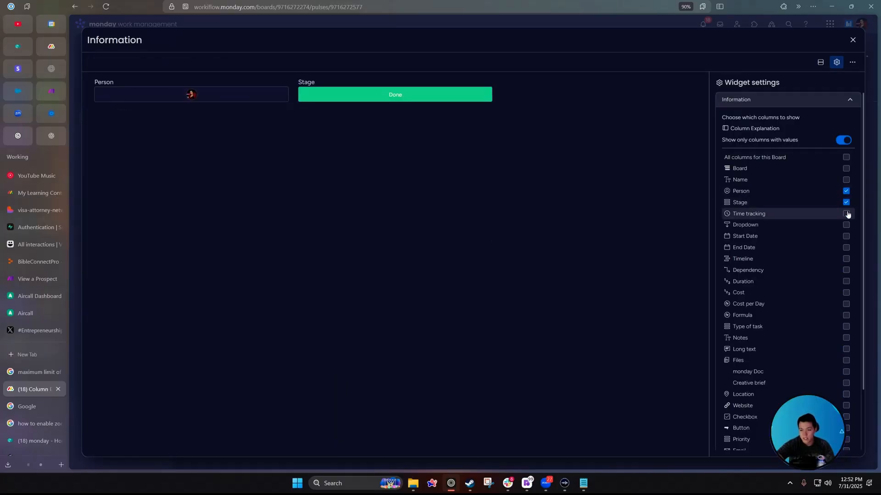
left_click(848, 214)
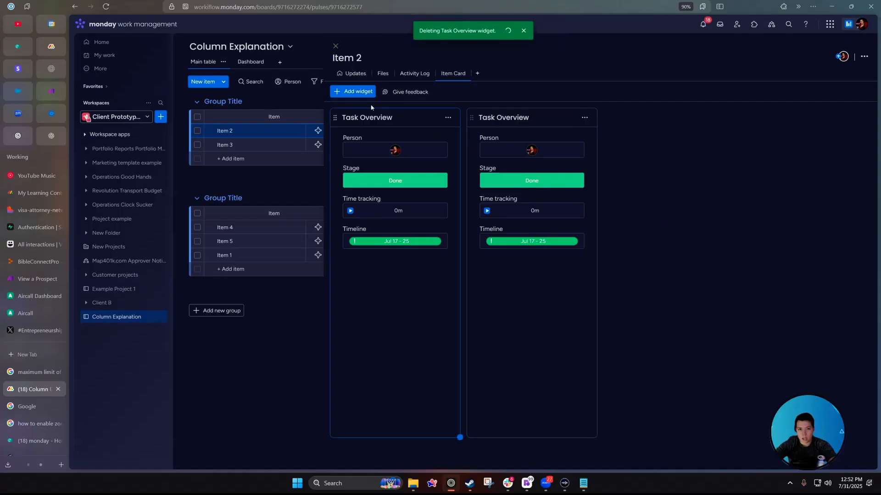
Add a smaller Text Column widget displaying the long text column.
left_click(365, 92)
left_click(401, 188)
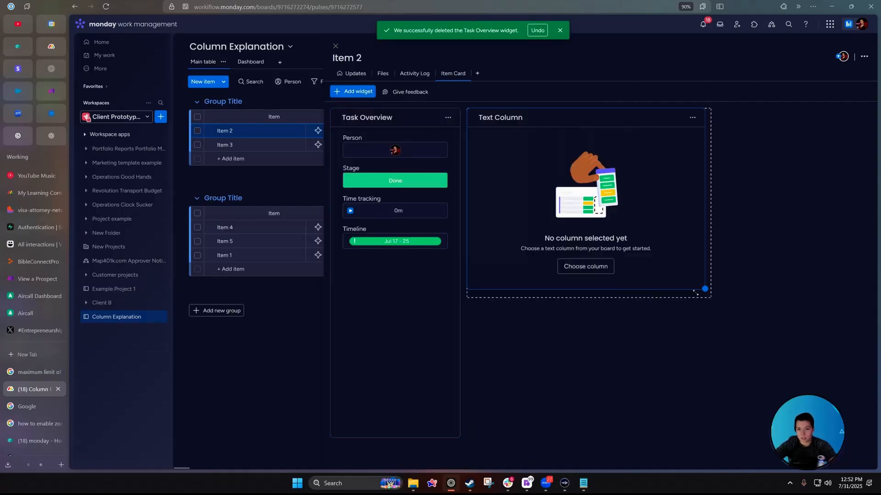
left_click_drag(696, 292, 662, 281)
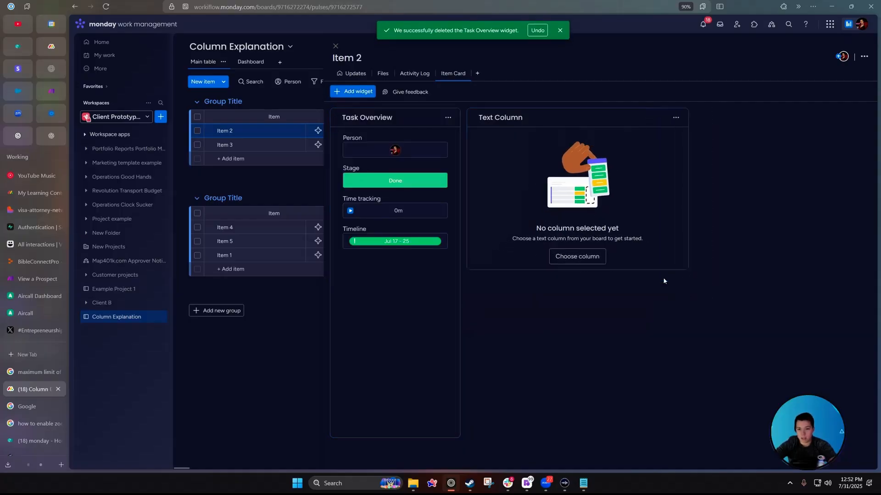
left_click(592, 262)
left_click(790, 133)
key("Escape")
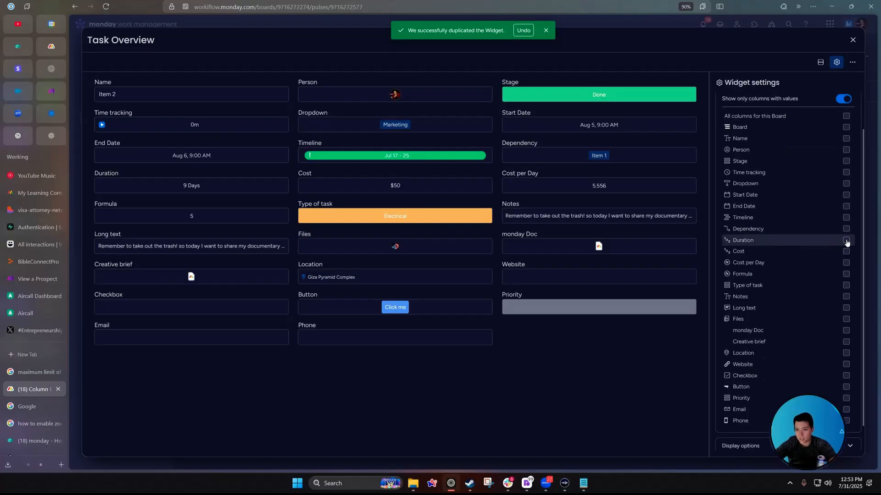
Show Duration, Cost and Cost per Day fields, and shorten Task Overview to align widgets.
left_click(846, 240)
left_click(847, 251)
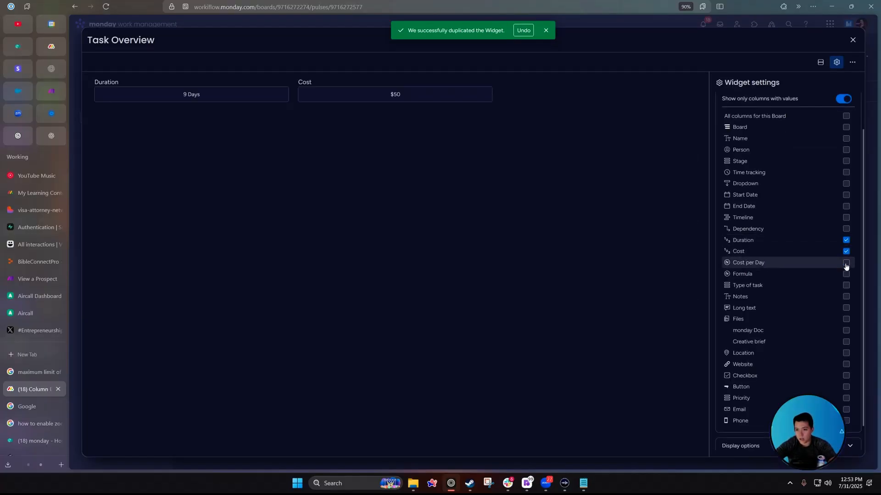
left_click(846, 263)
scroll(833, 280, "down", 1)
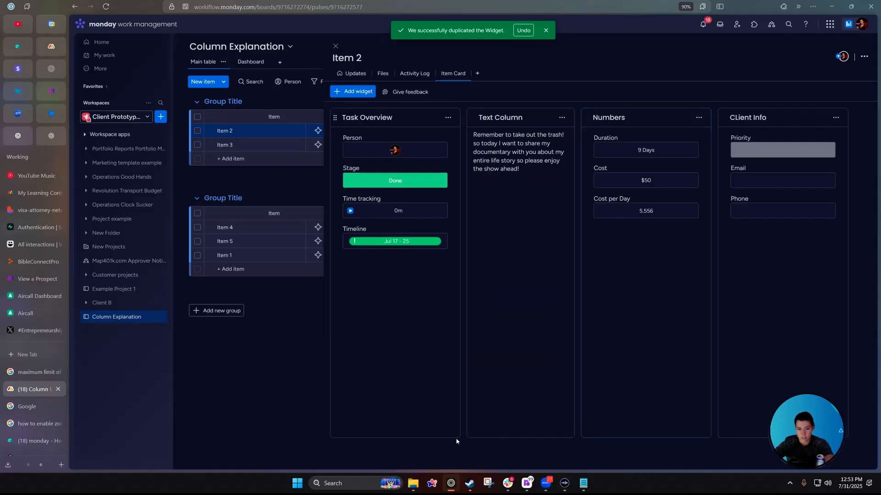
left_click_drag(457, 442, 444, 293)
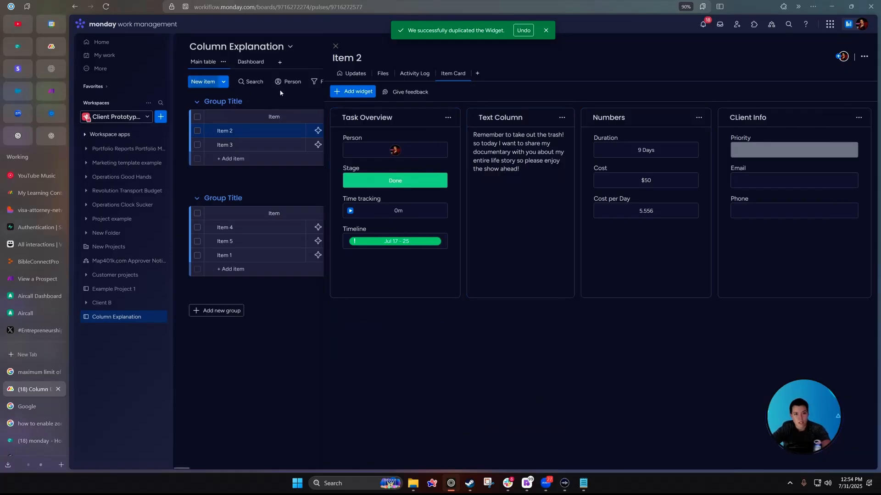
Add a Files Gallery widget, narrow it and Item updates side by side, and close the card.
left_click(356, 93)
left_click(413, 156)
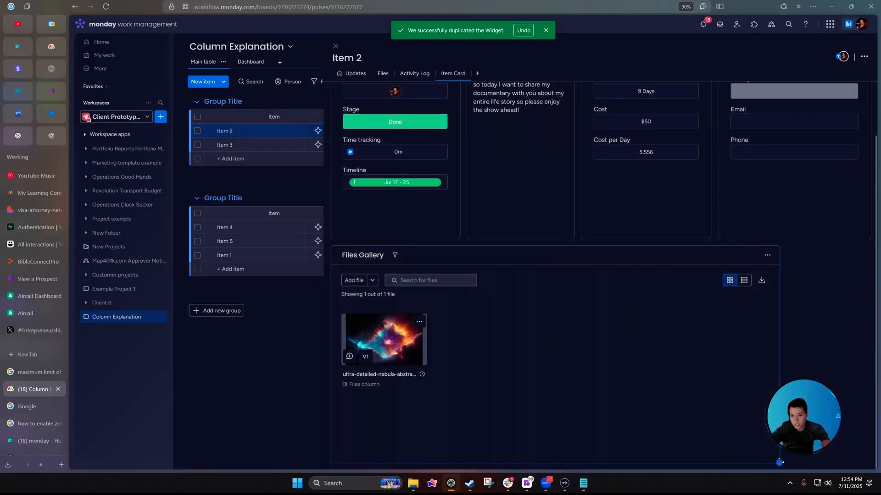
left_click_drag(779, 462, 537, 445)
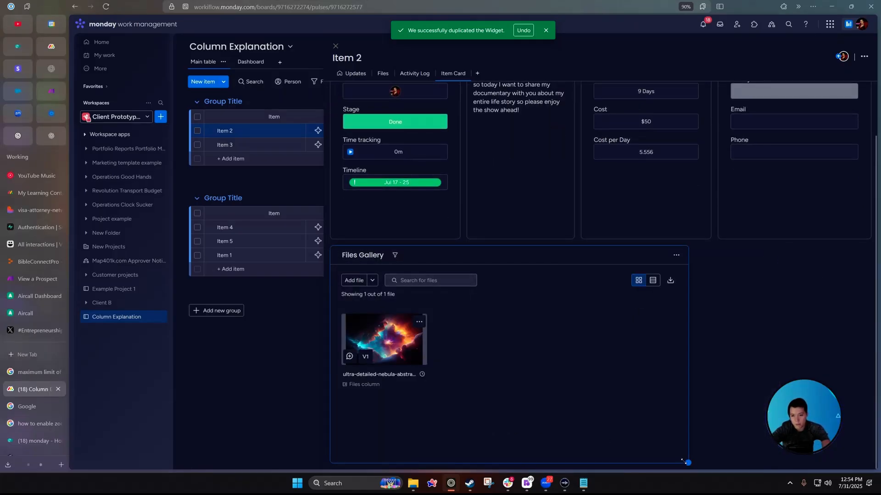
left_click_drag(685, 462, 687, 462)
scroll(682, 393, "down", 6)
left_click_drag(404, 201, 756, 164)
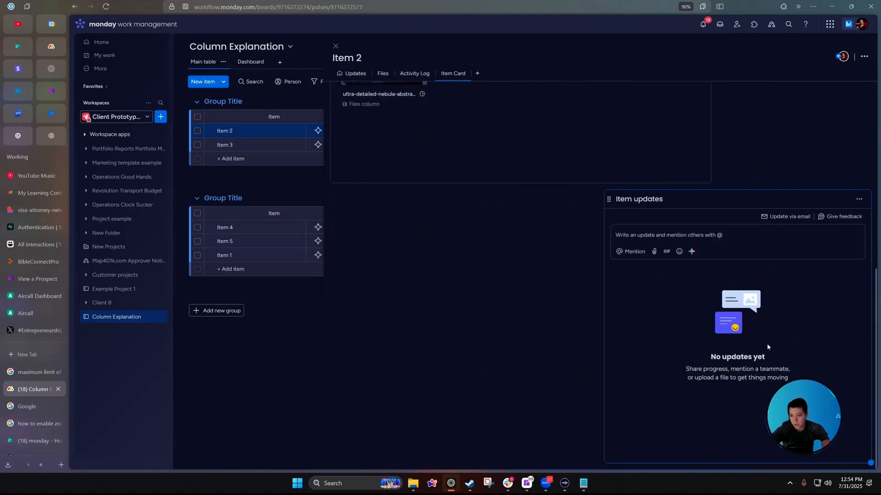
left_click_drag(866, 460, 734, 462)
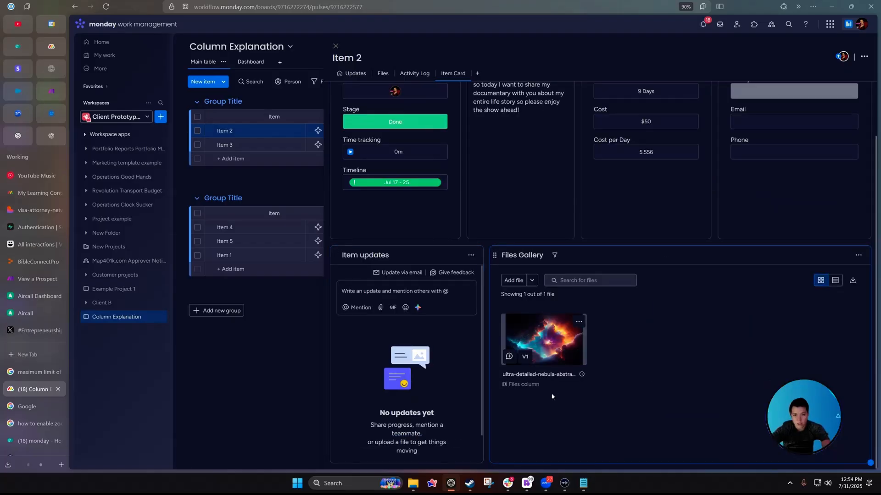
left_click(335, 46)
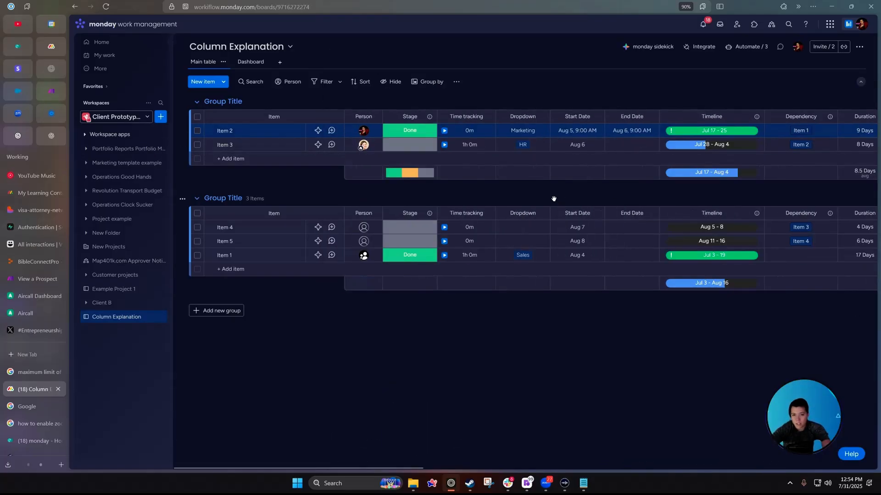
Add subitem 'test 2' under Item 2.
left_click(211, 131)
left_click(335, 47)
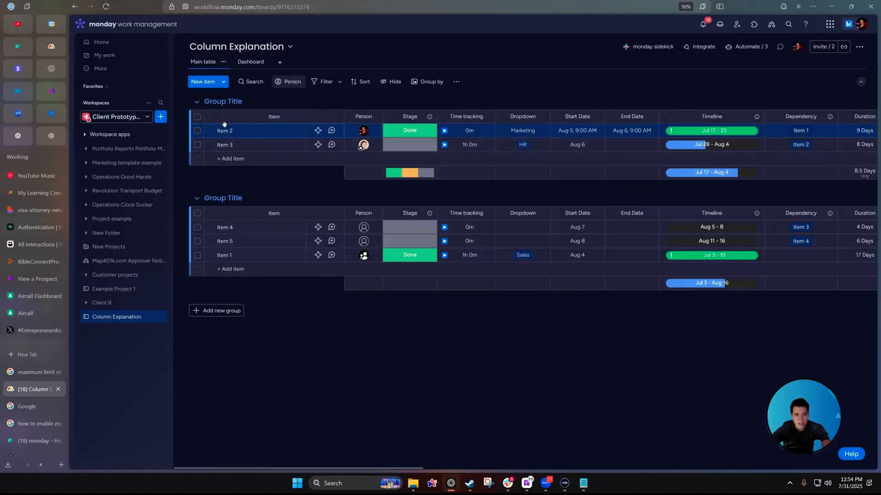
left_click(209, 132)
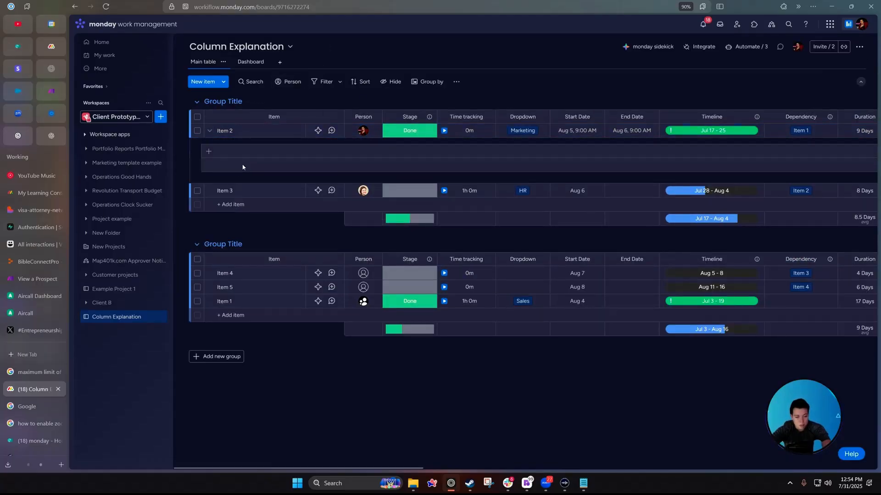
type("test 2")
key("Return")
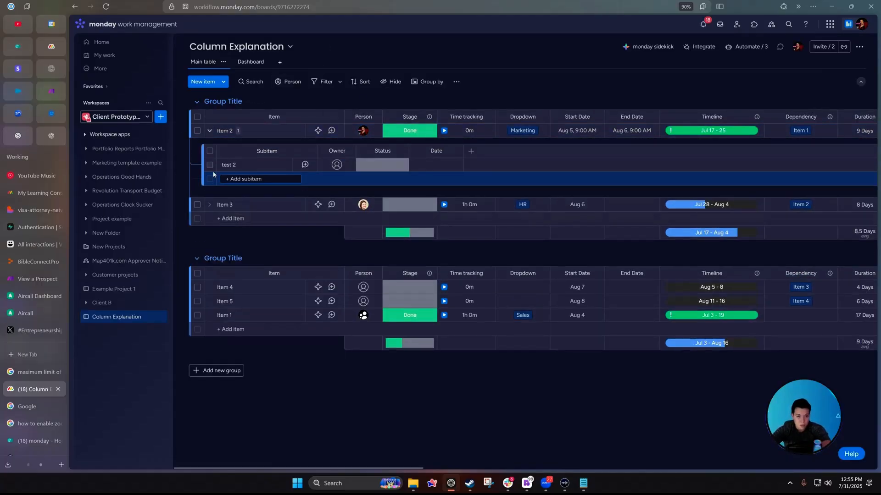
Add subitems 'test 3' and 'test4' under Item 3, collapse both, and open Item 2's Item Card.
left_click(209, 205)
type("tes")
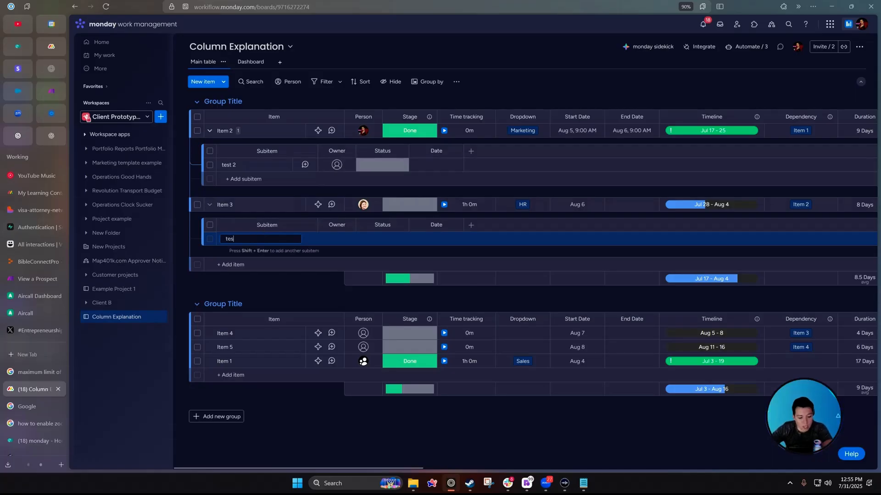
type("t 3")
key("Return")
type("test")
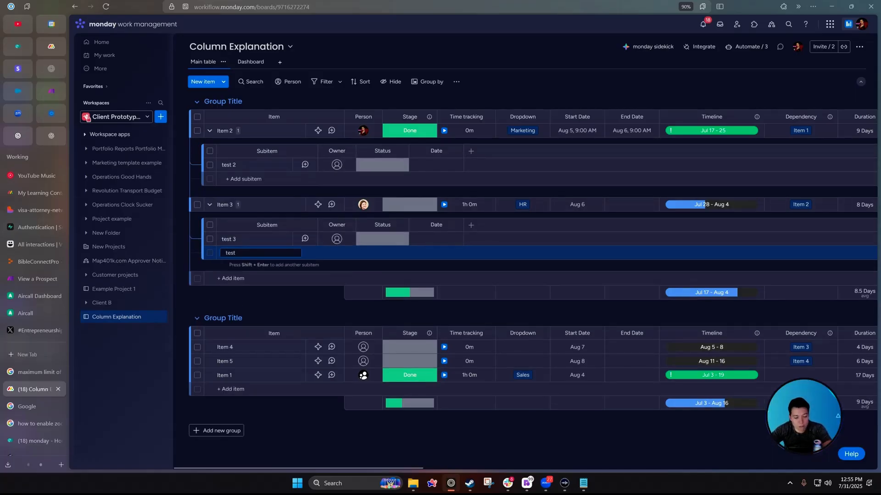
type("4")
key("Return")
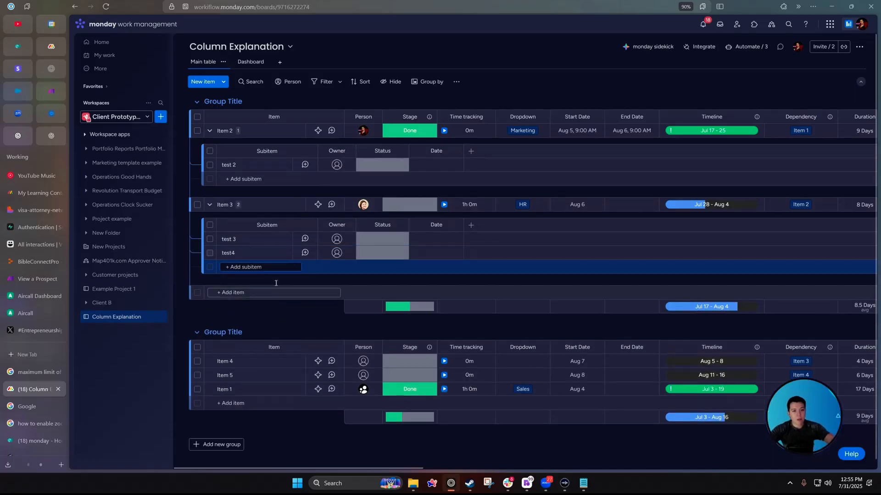
left_click(209, 205)
left_click(210, 130)
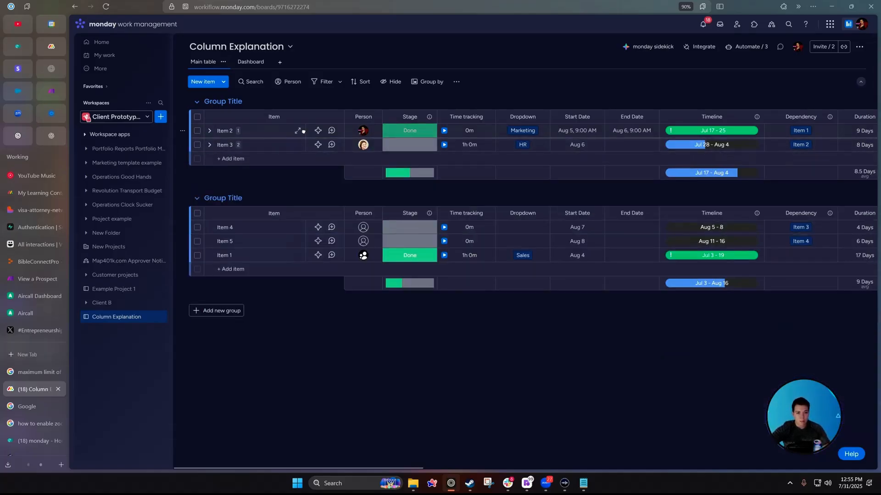
left_click(298, 131)
left_click(447, 73)
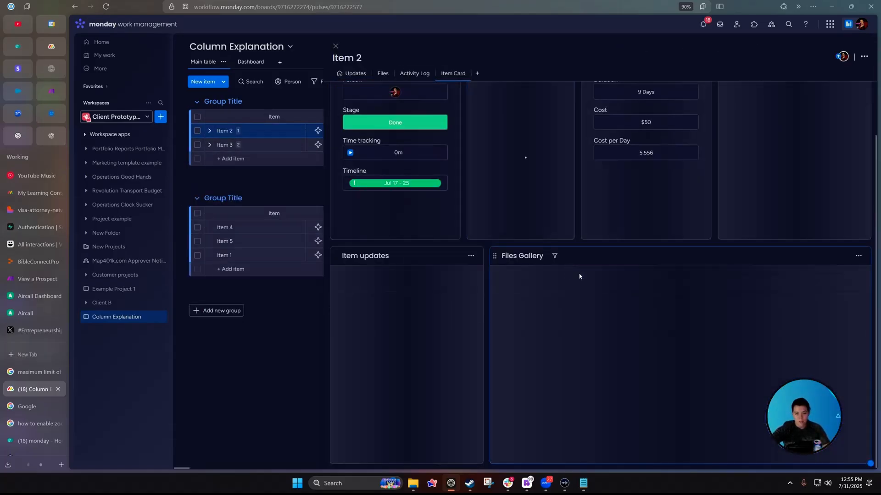
Add a Subitems widget to the card and widen it across the card.
scroll(394, 129, "up", 2)
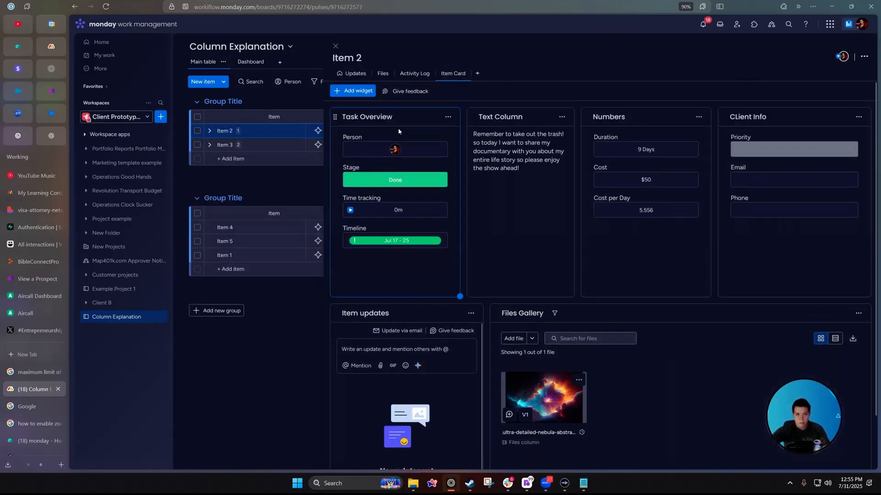
left_click(369, 92)
scroll(459, 206, "down", 2)
left_click(413, 202)
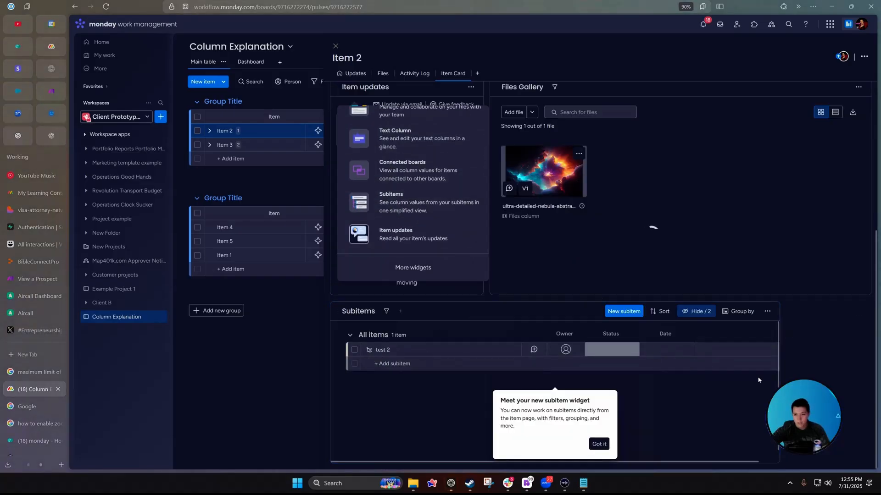
left_click_drag(778, 463, 847, 464)
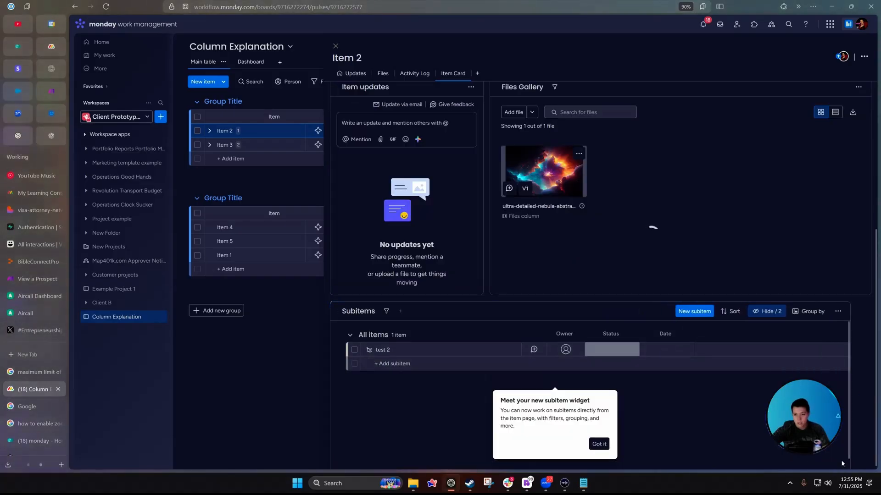
Try showing the Board column in the Subitems widget, leaving it hidden.
left_click(748, 312)
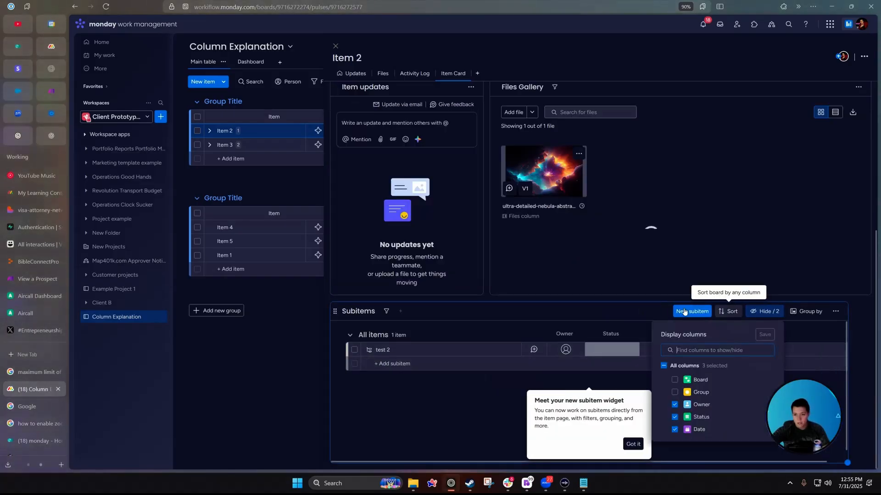
left_click(633, 444)
left_click(761, 311)
left_click(761, 312)
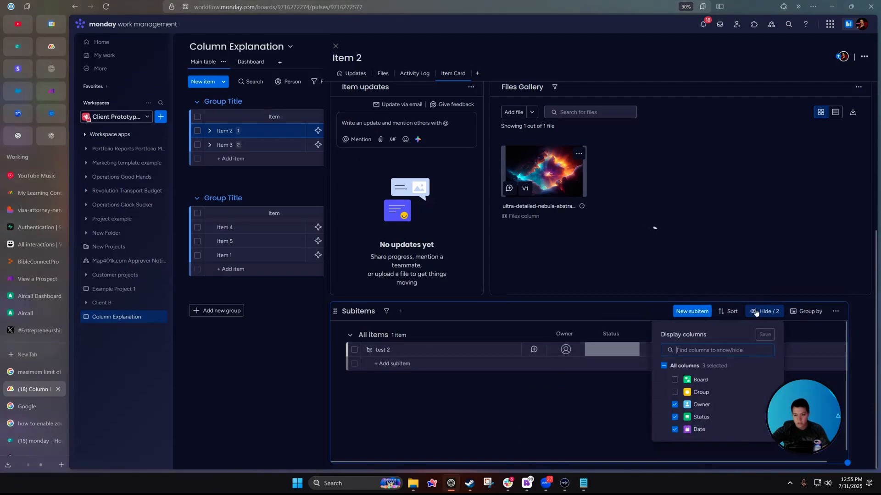
left_click(761, 312)
left_click(760, 312)
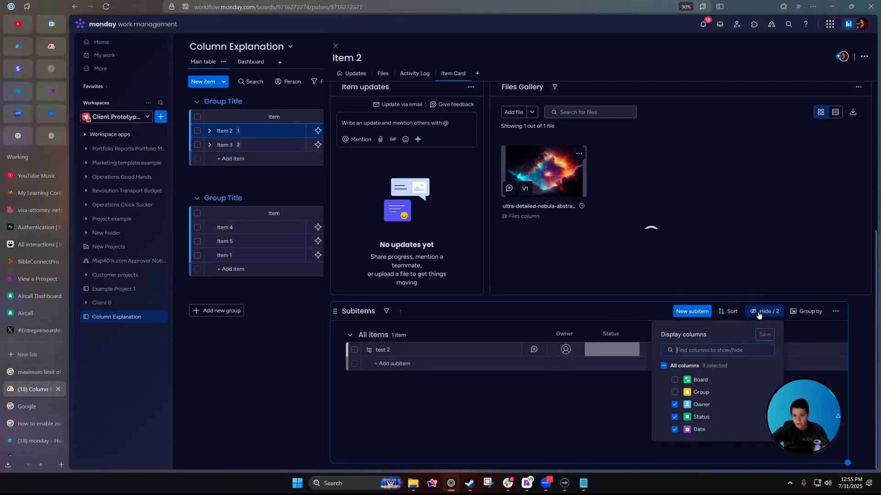
left_click(674, 393)
left_click(675, 393)
left_click(675, 393)
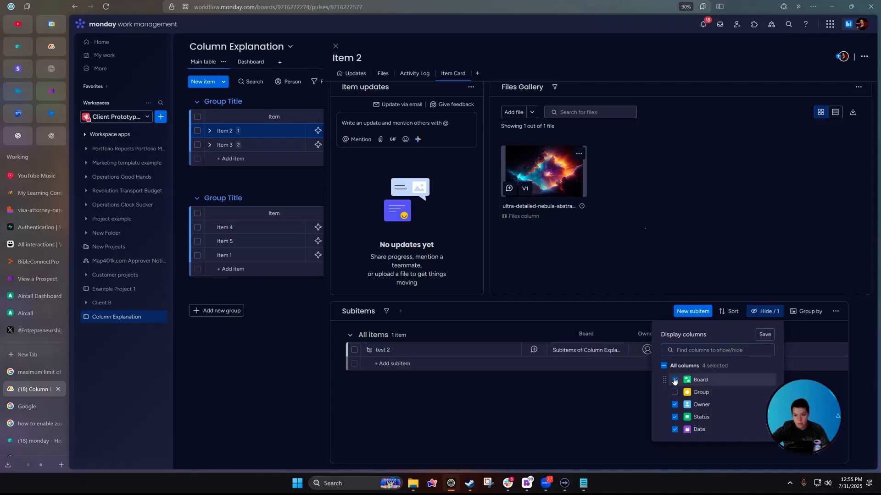
left_click(674, 392)
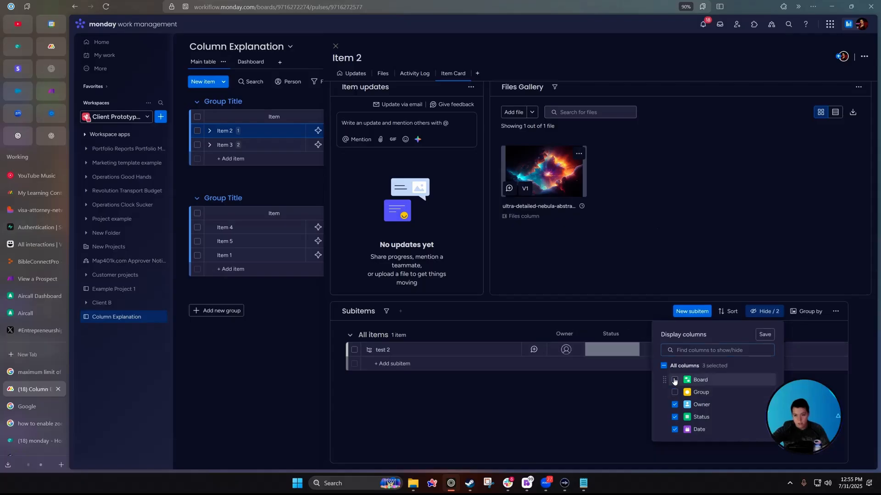
left_click(597, 402)
Open Item 3's card and mark subitem test 3 as Done.
left_click(299, 145)
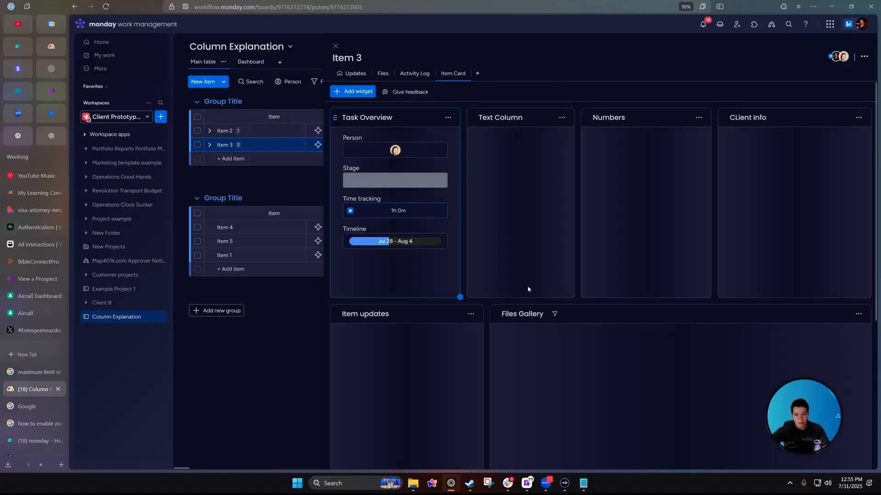
scroll(528, 289, "down", 5)
left_click(627, 353)
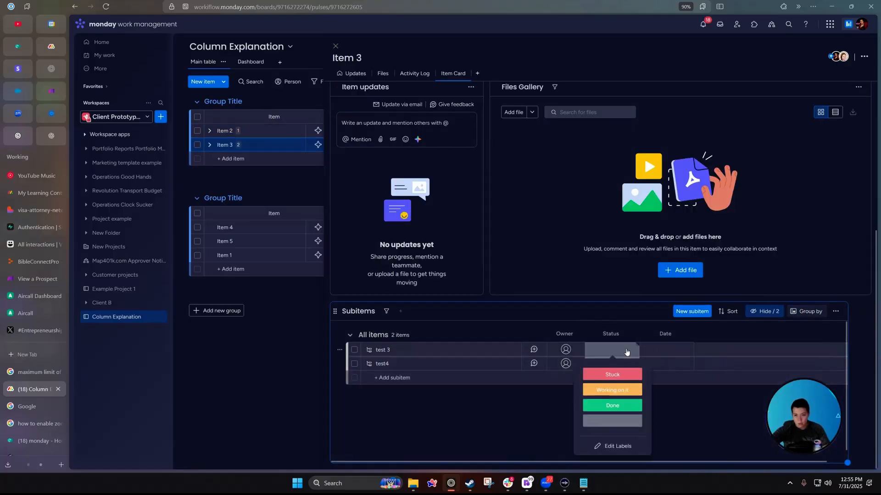
left_click(613, 405)
Group the subitems by Status, then close Item 3's card.
left_click(778, 313)
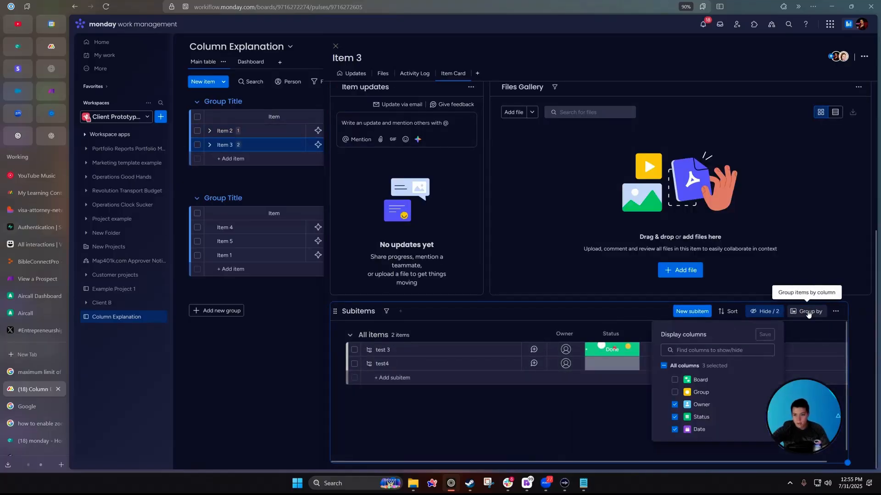
left_click(808, 314)
left_click(722, 392)
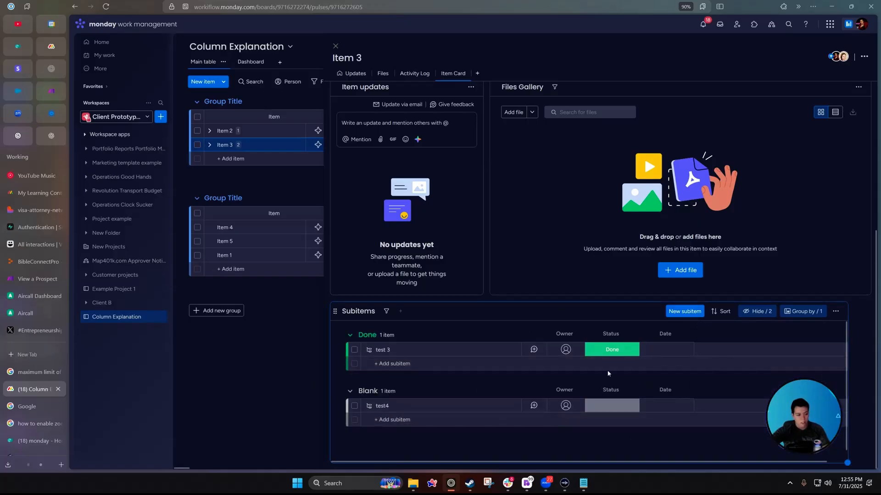
scroll(403, 280, "up", 5)
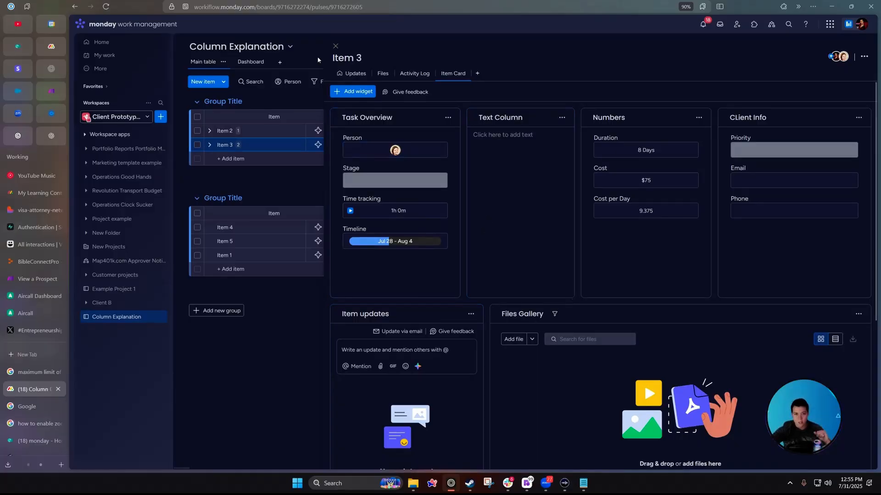
left_click(336, 46)
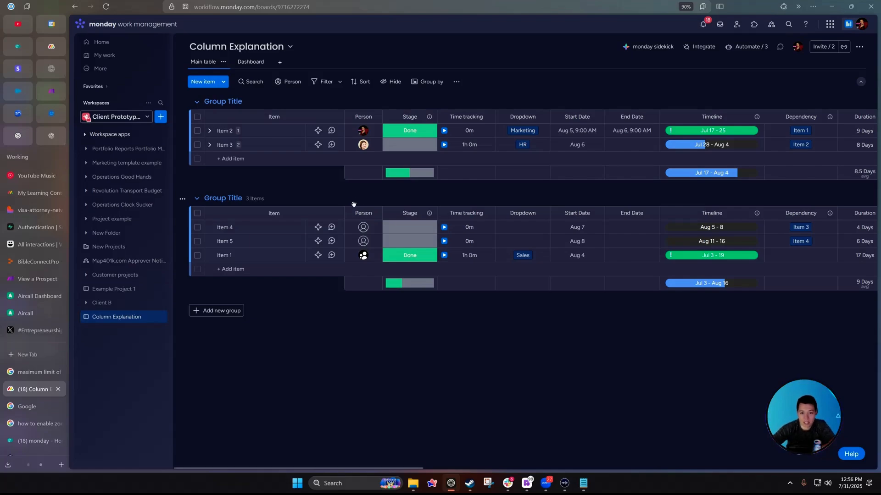
left_click(427, 214)
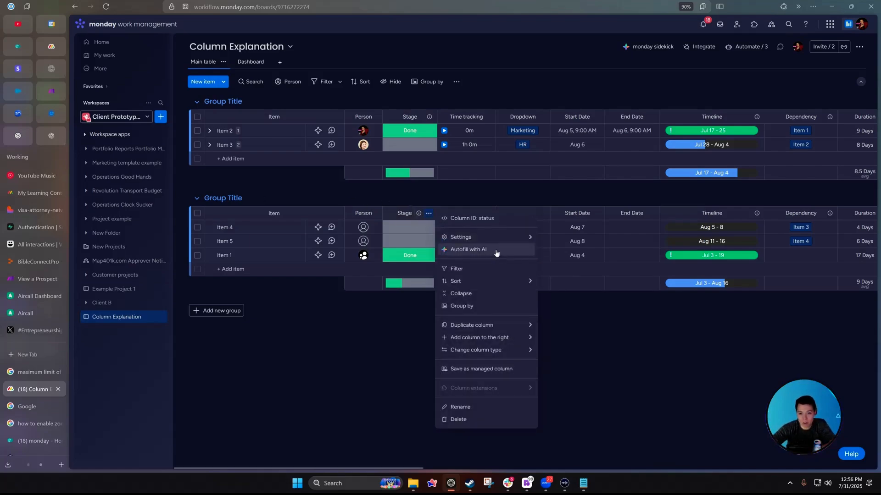
left_click(646, 382)
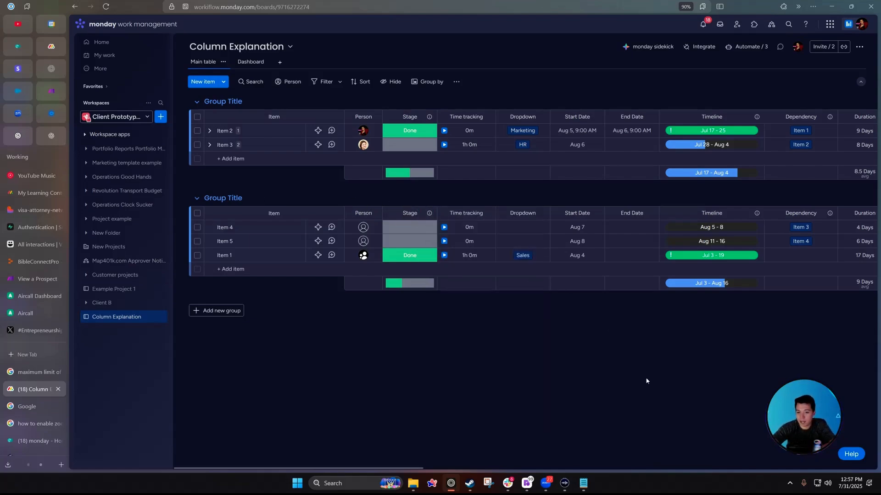
left_click(542, 213)
left_click(542, 214)
left_click(651, 213)
left_click(536, 346)
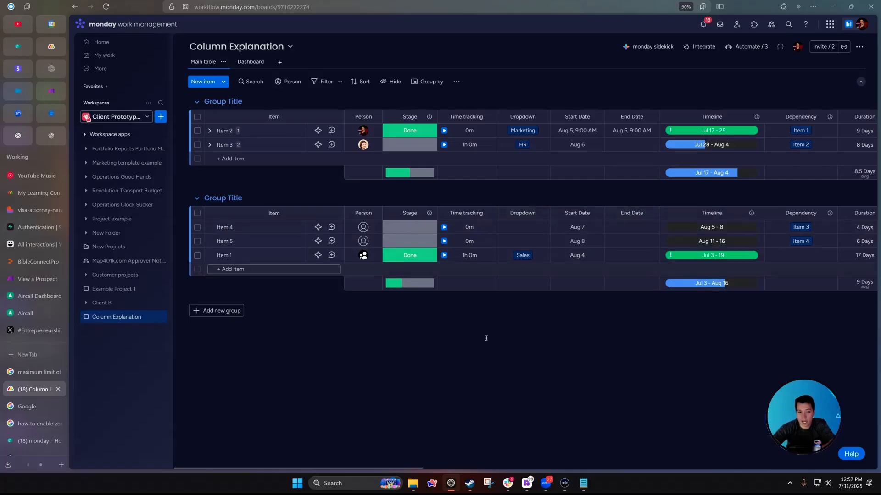